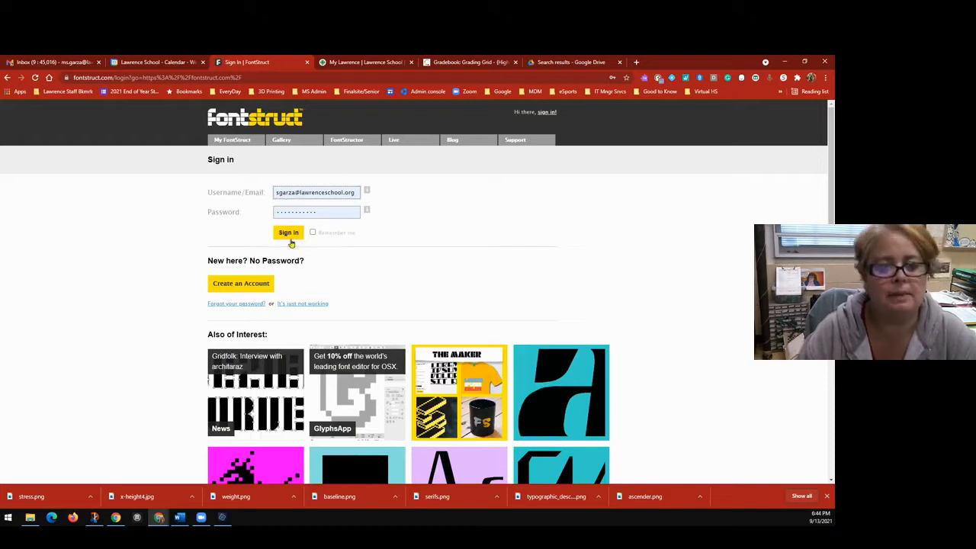
Step: Sign in to FontStruct with the filled-in credentials and dismiss the browser's bar of downloaded files
click(289, 233)
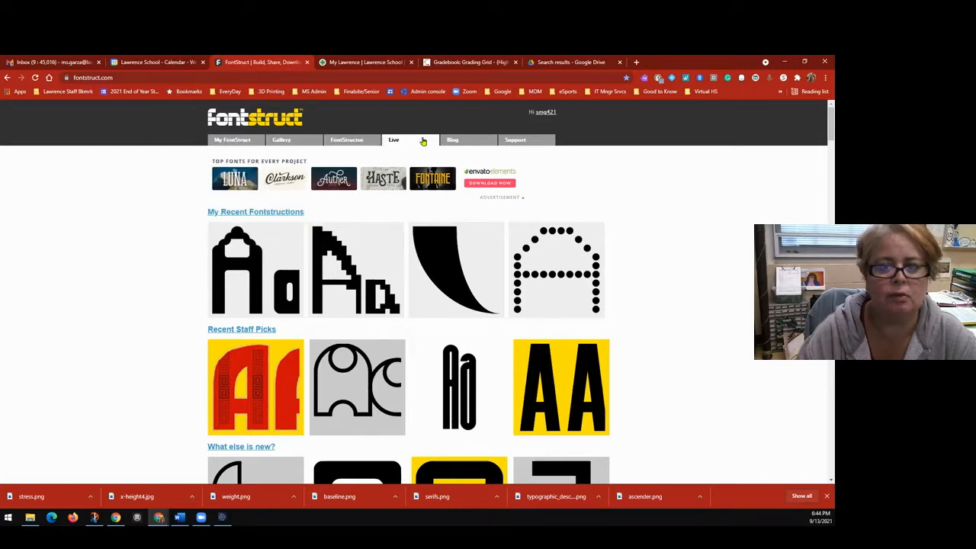
mouse_move(242, 142)
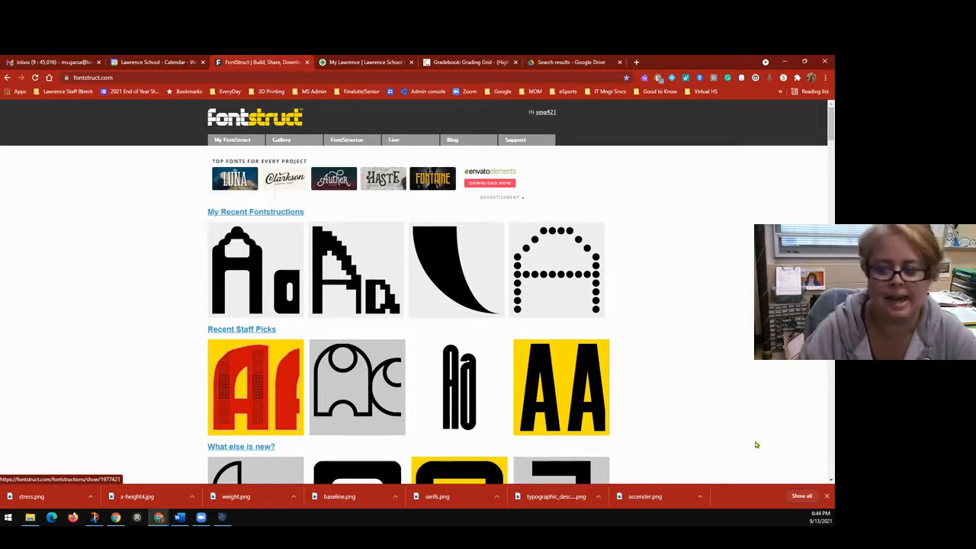
click(826, 496)
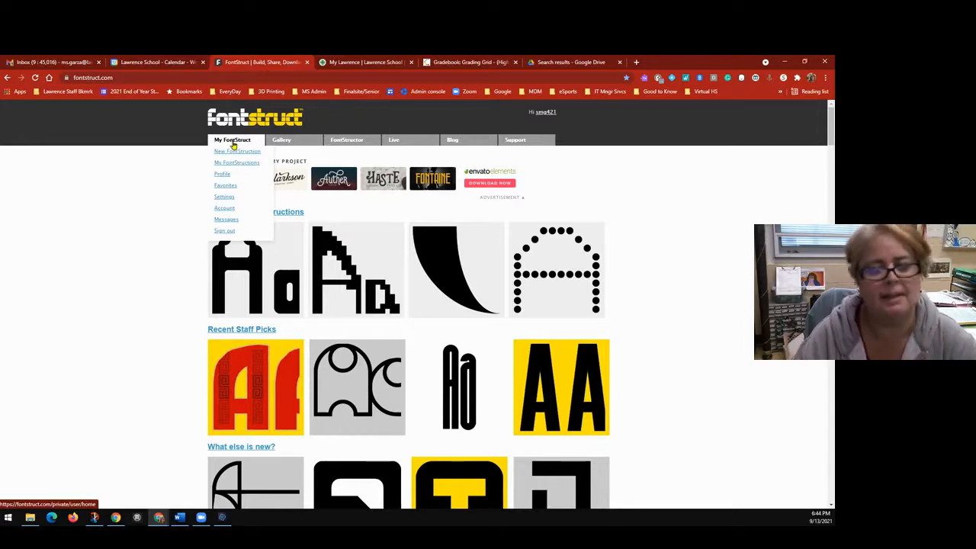
Step: Open the What's New gallery and browse the staff-picked FontStructions for examples of font designs
mouse_move(272, 140)
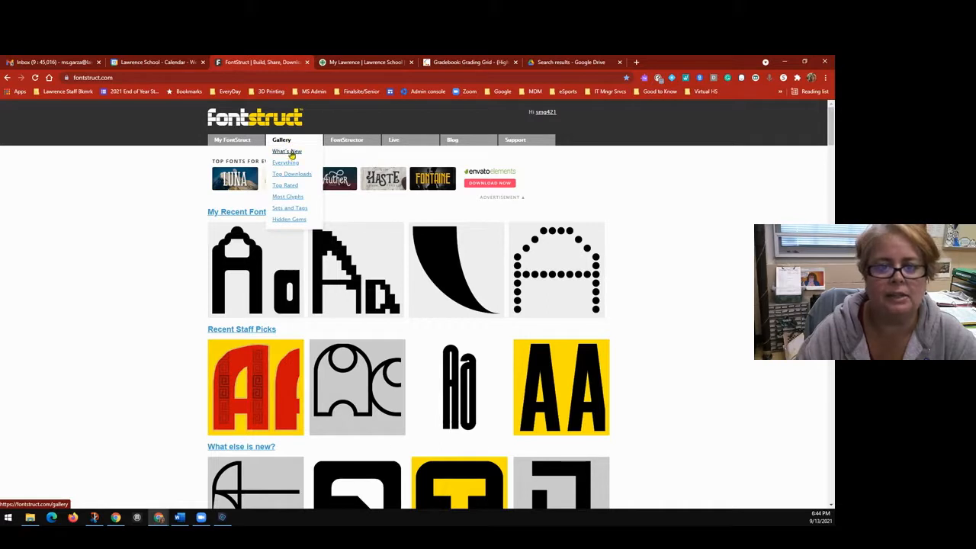
click(291, 154)
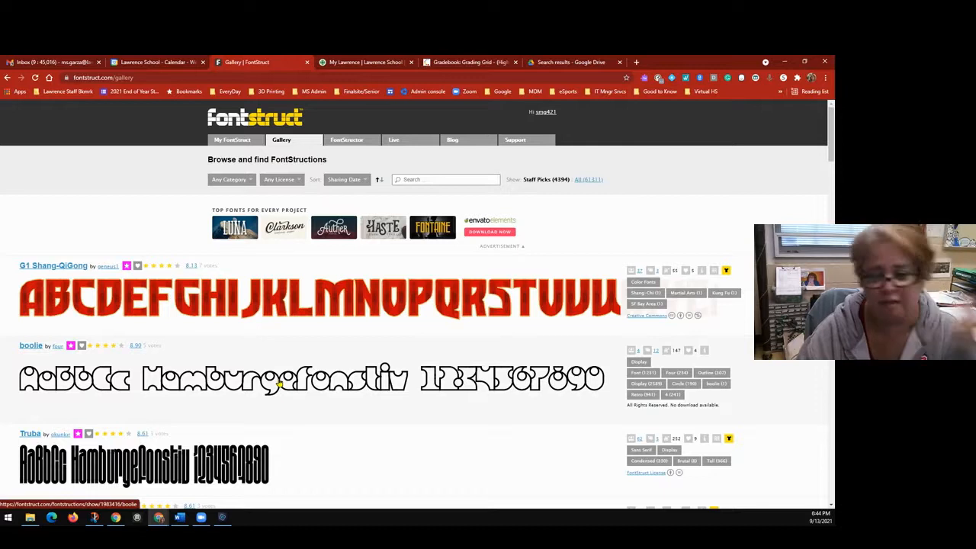
scroll(280, 384, down, 8)
scroll(280, 383, down, 5)
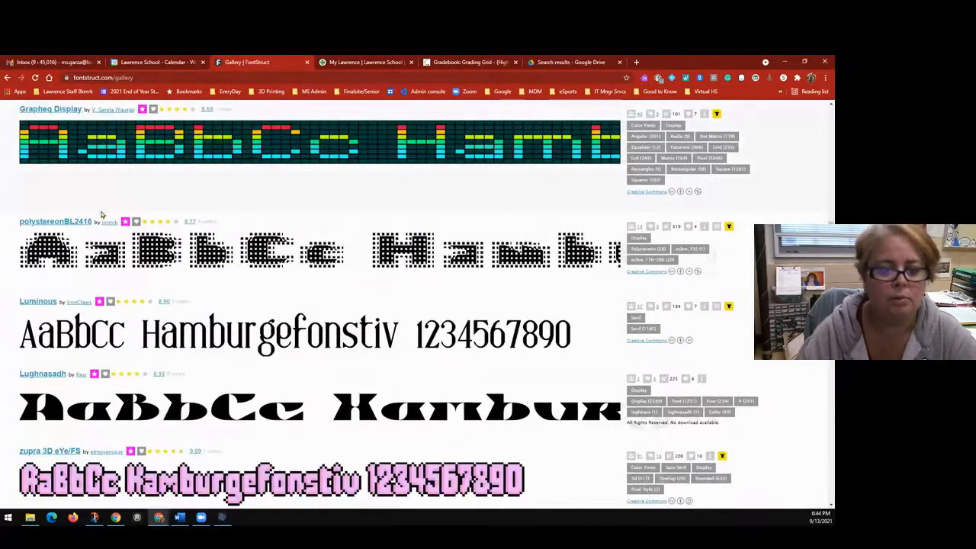
scroll(270, 398, down, 3)
scroll(269, 398, down, 3)
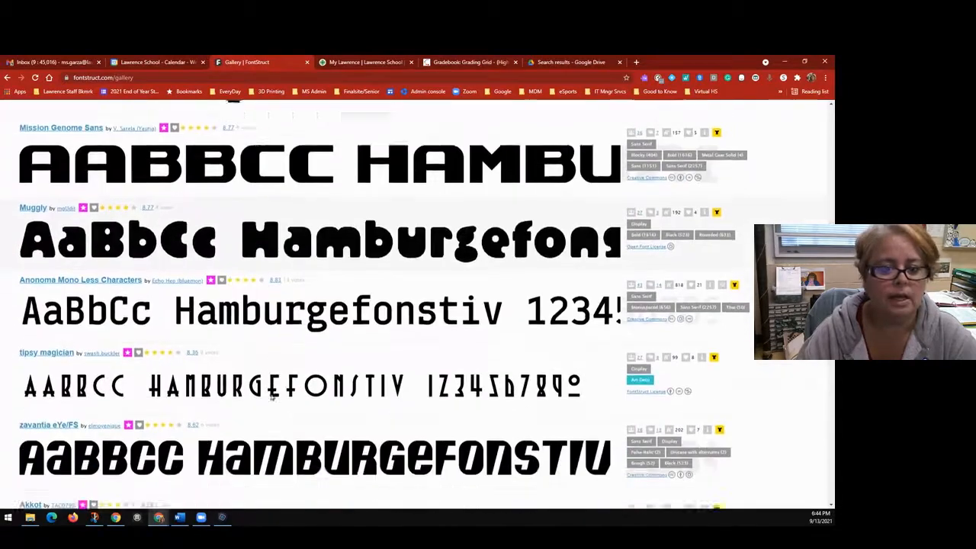
scroll(271, 397, down, 3)
scroll(271, 396, up, 10)
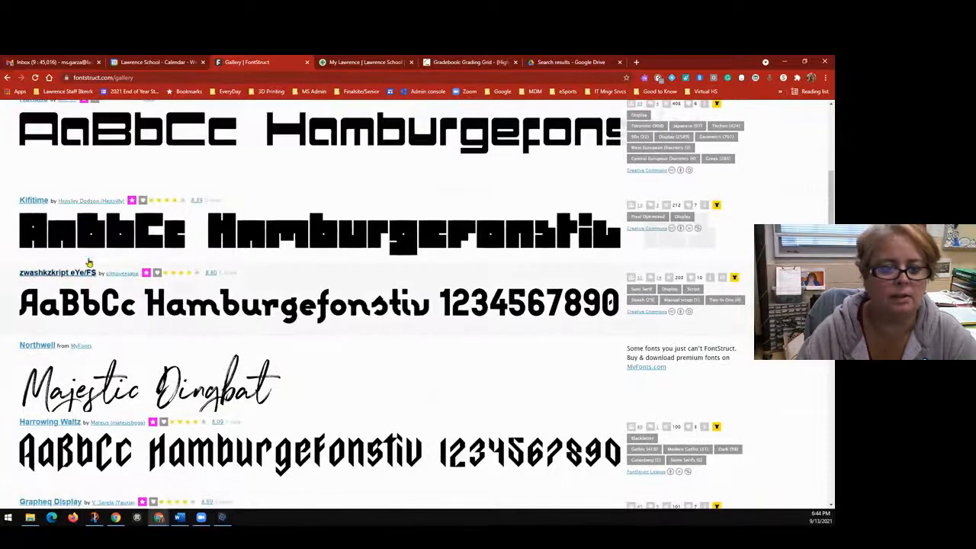
scroll(174, 249, up, 3)
scroll(262, 234, up, 3)
scroll(263, 234, up, 2)
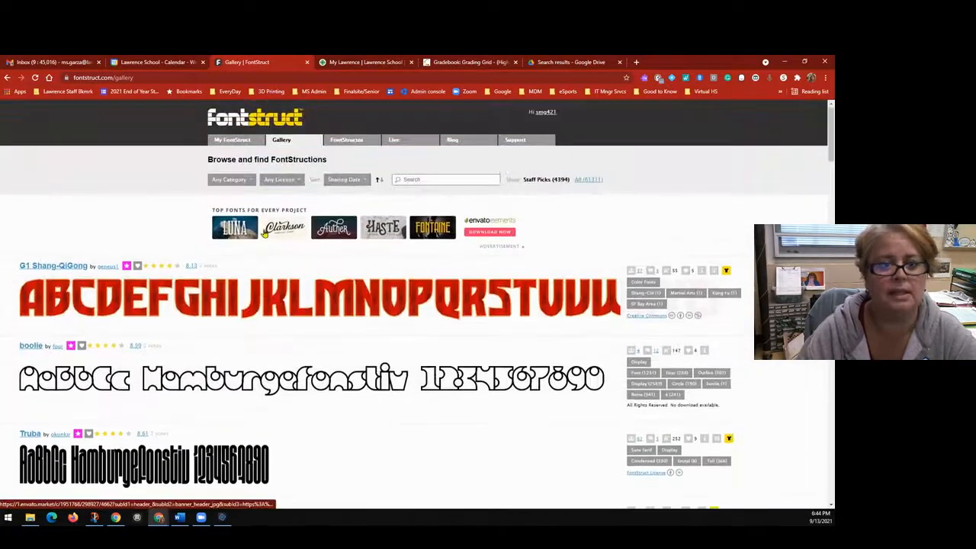
Step: Filter the gallery by the Sans Serif category, and switch the filter to Slab Serif to compare the designs
click(249, 181)
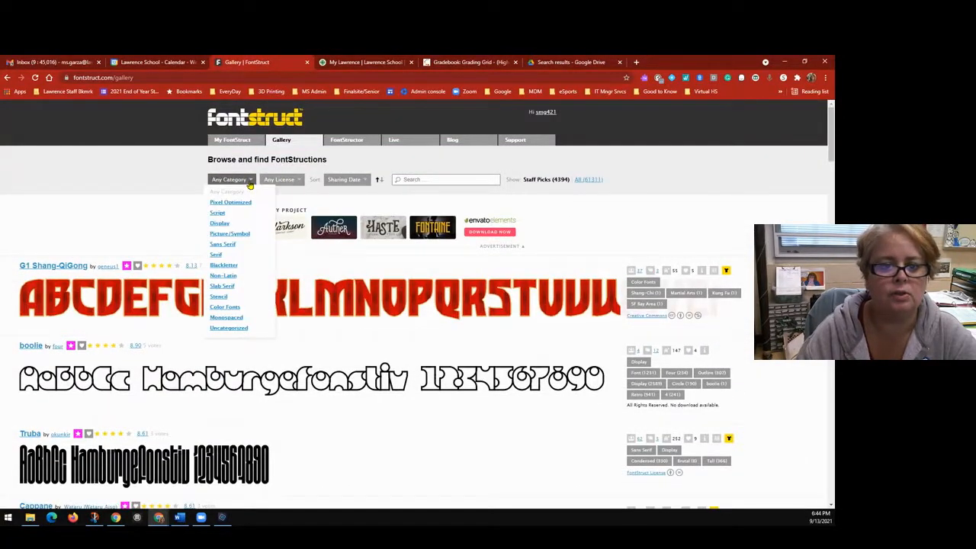
click(222, 244)
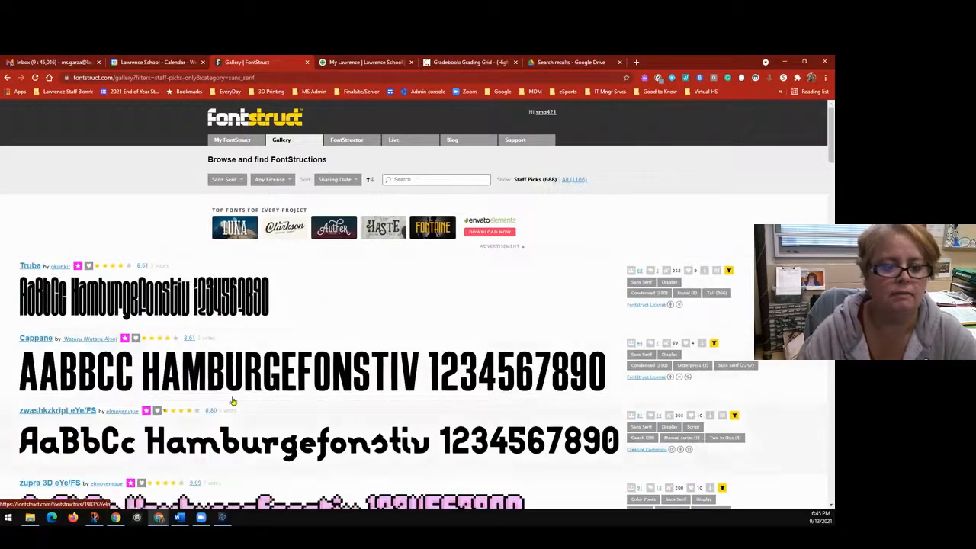
click(245, 181)
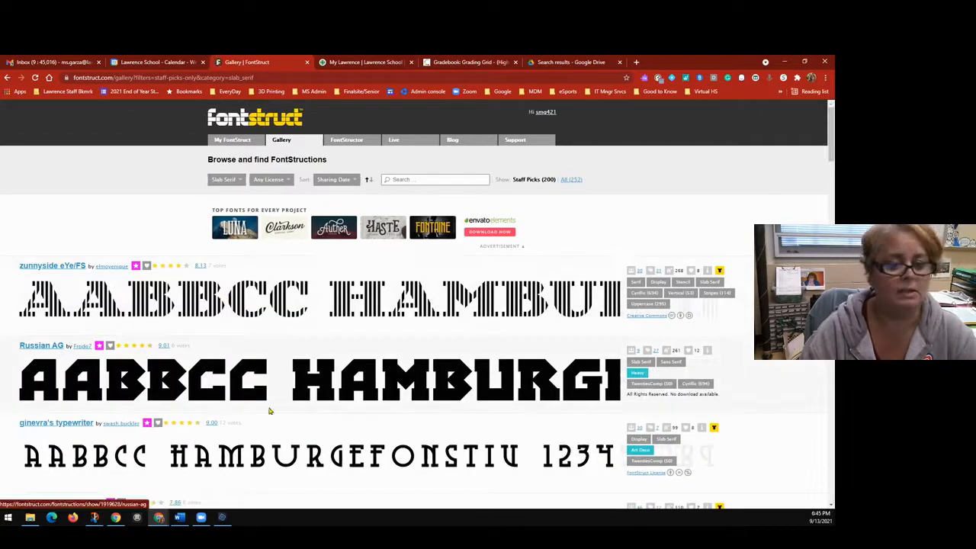
Step: Filter the gallery by the Serif category and look through the listed fonts
click(226, 179)
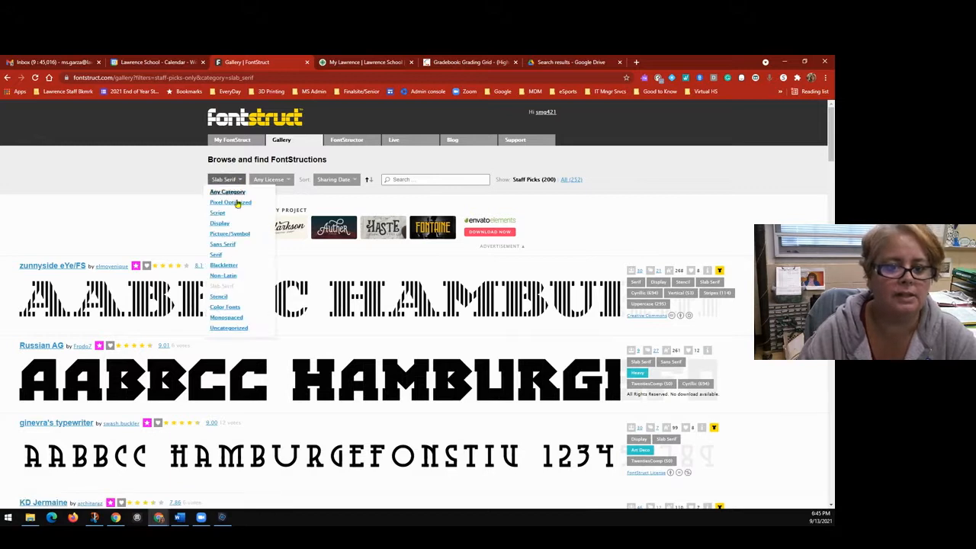
click(217, 256)
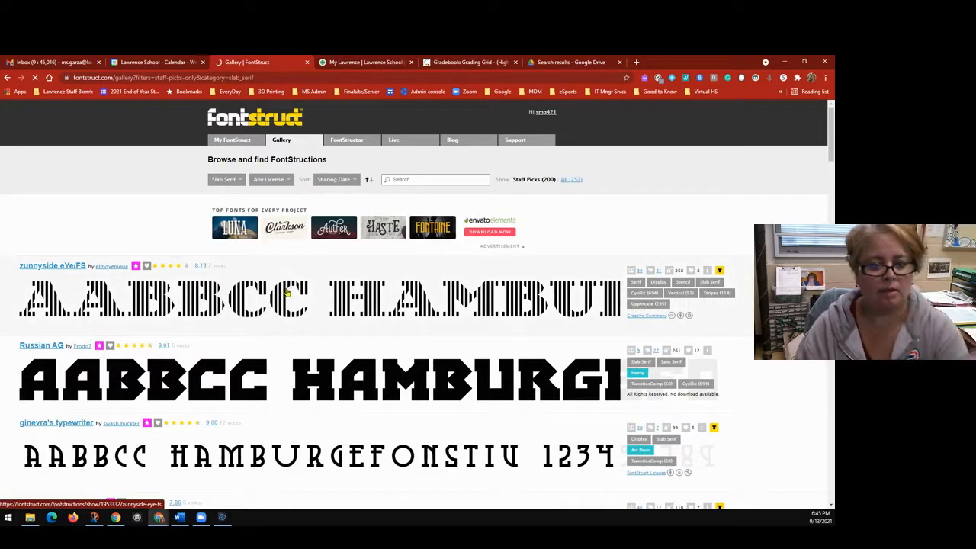
scroll(311, 333, down, 3)
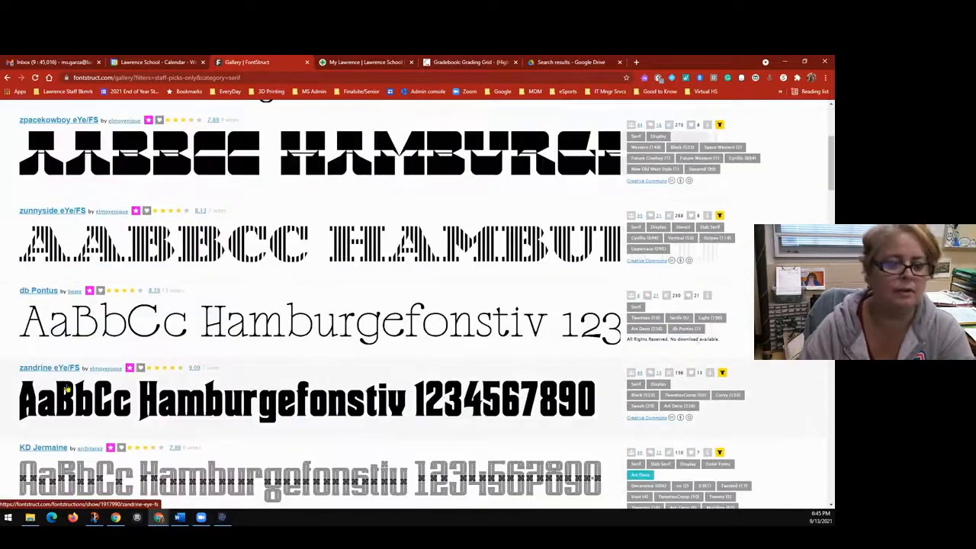
scroll(329, 411, down, 3)
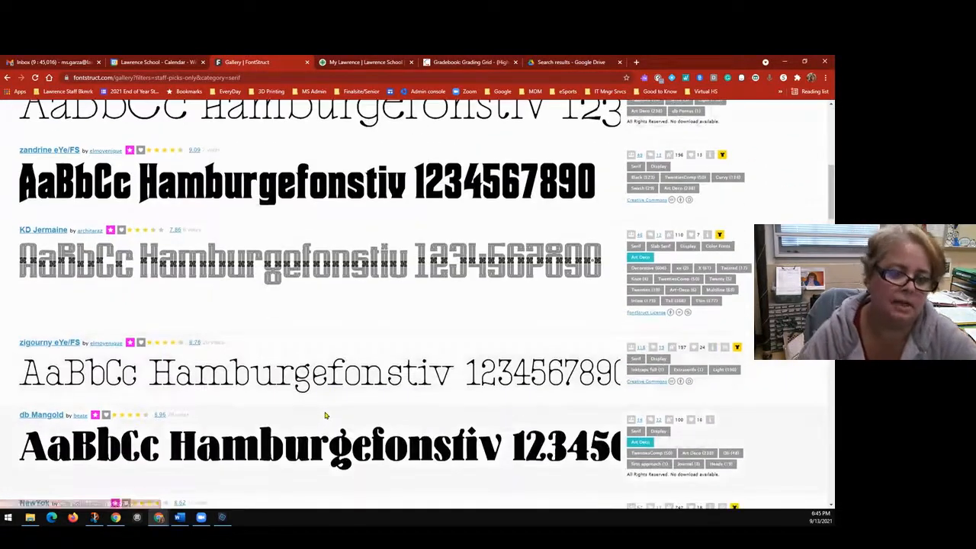
scroll(324, 412, up, 6)
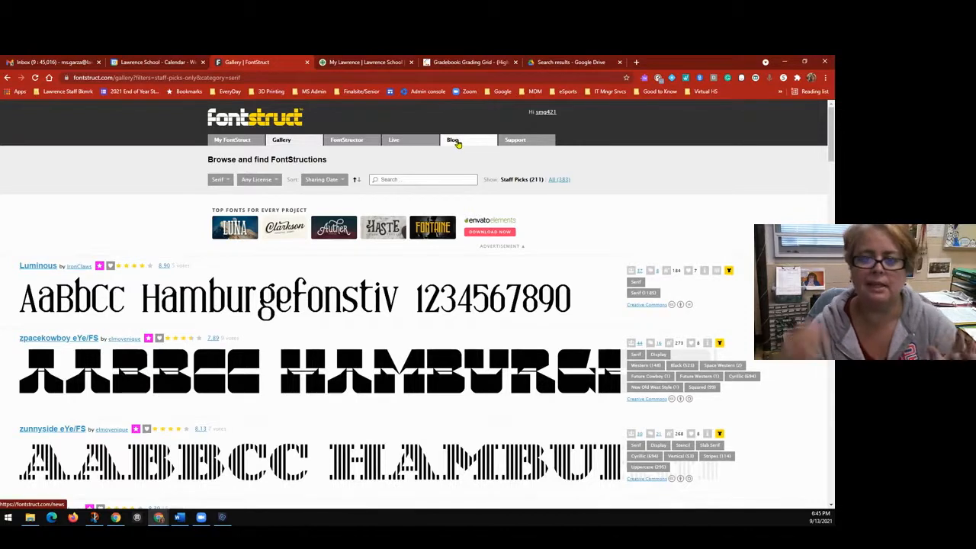
Step: Open the Getting Started help from the support pages and review its list of topics
mouse_move(509, 144)
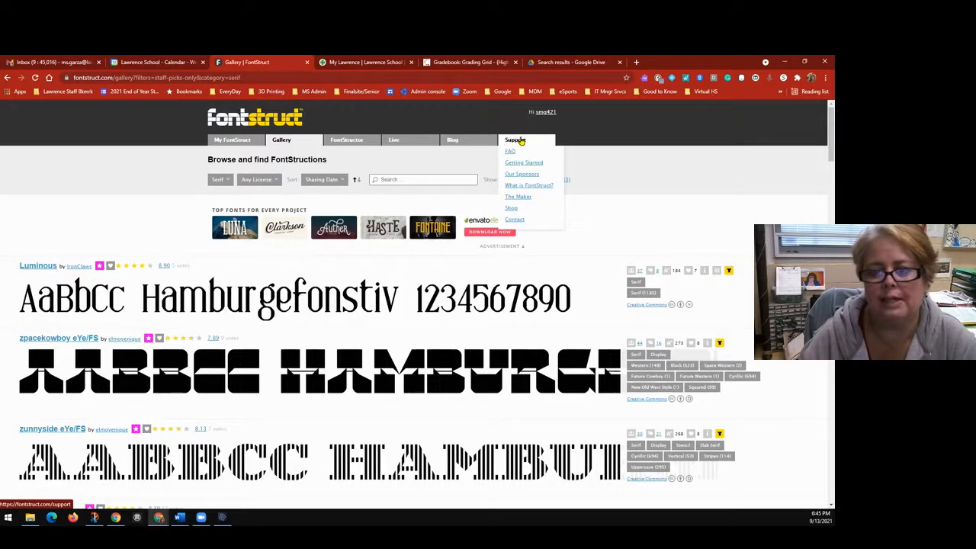
click(525, 142)
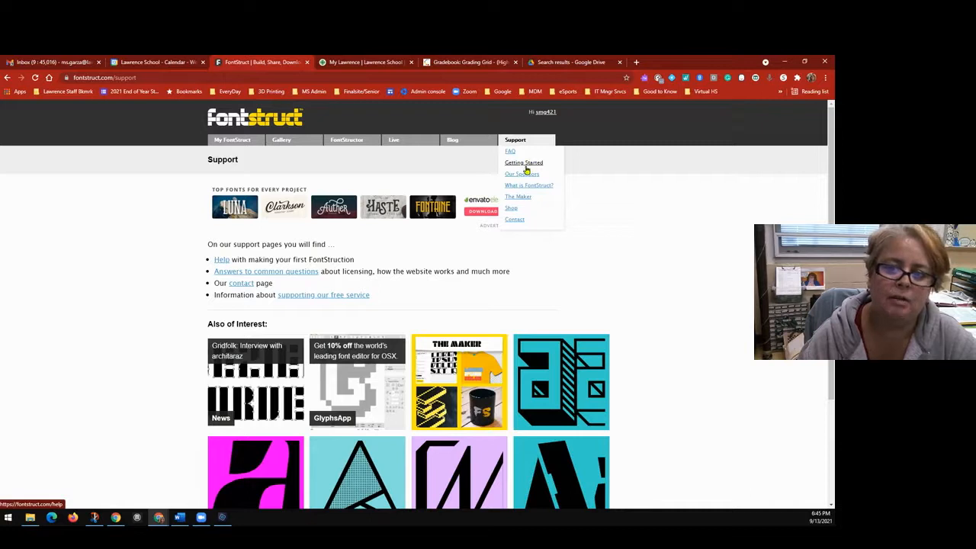
click(525, 164)
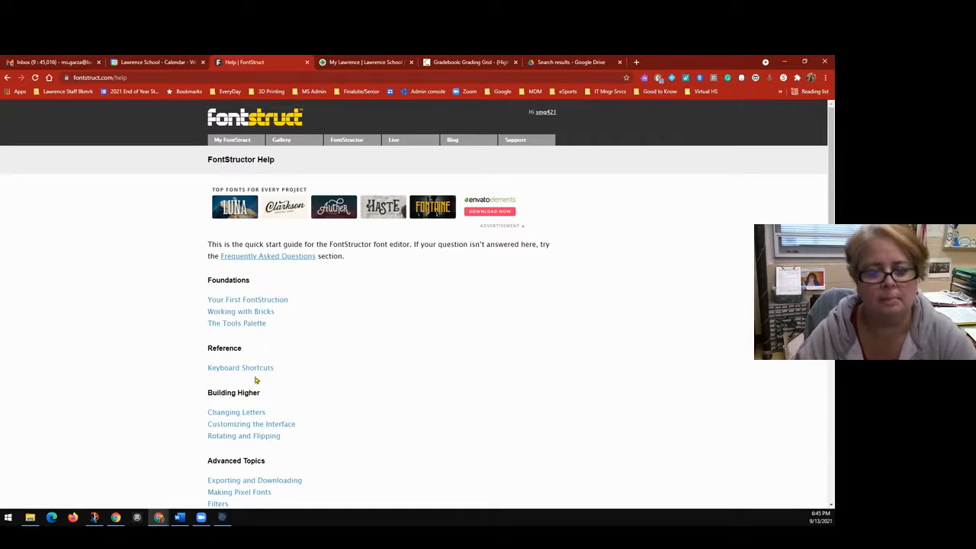
scroll(387, 406, down, 2)
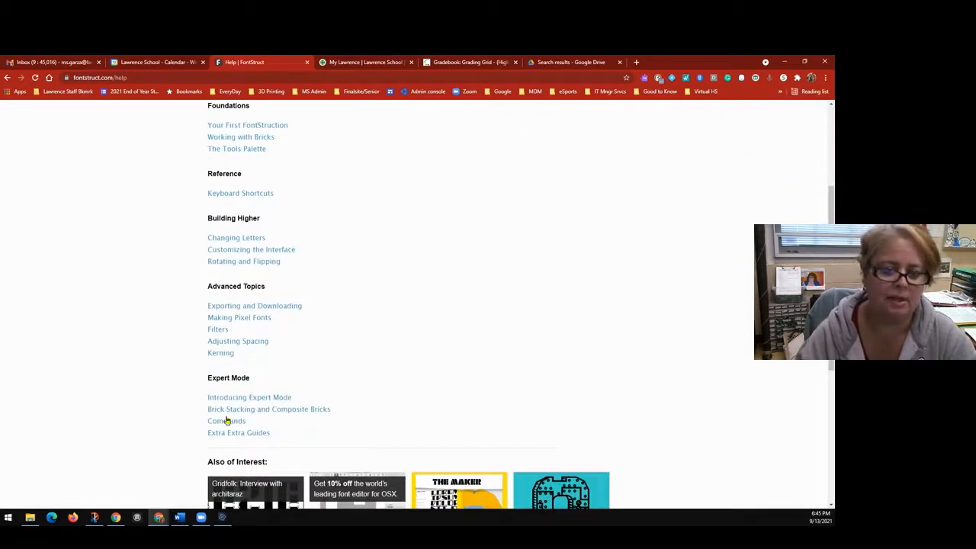
scroll(374, 326, up, 2)
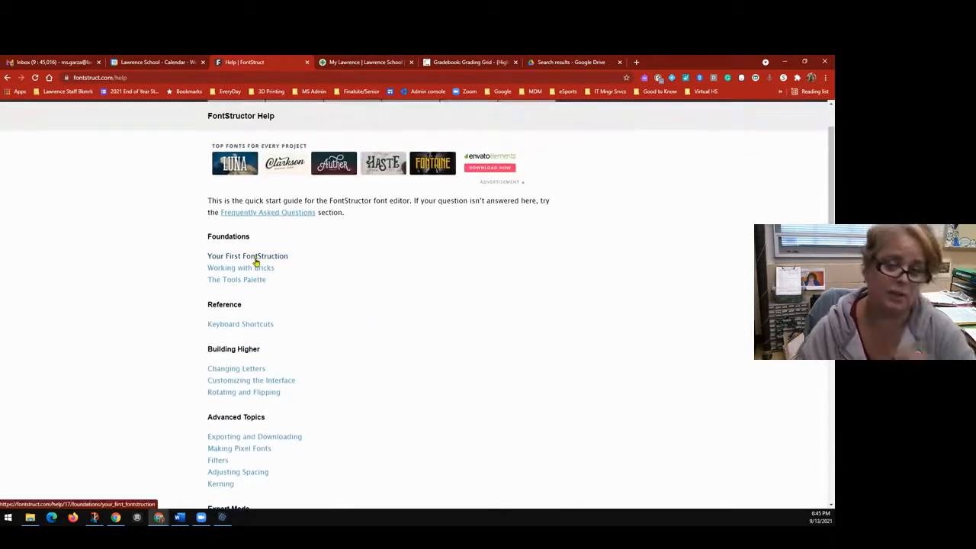
Step: Open the "Your First FontStruction" guide and read through its steps for choosing a letter, brick and tool and drawing
click(256, 259)
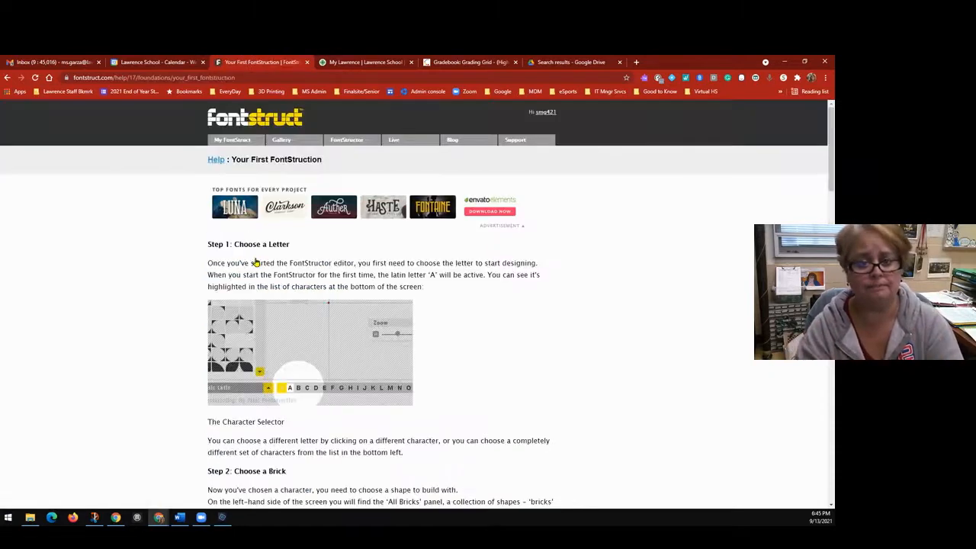
scroll(343, 359, down, 8)
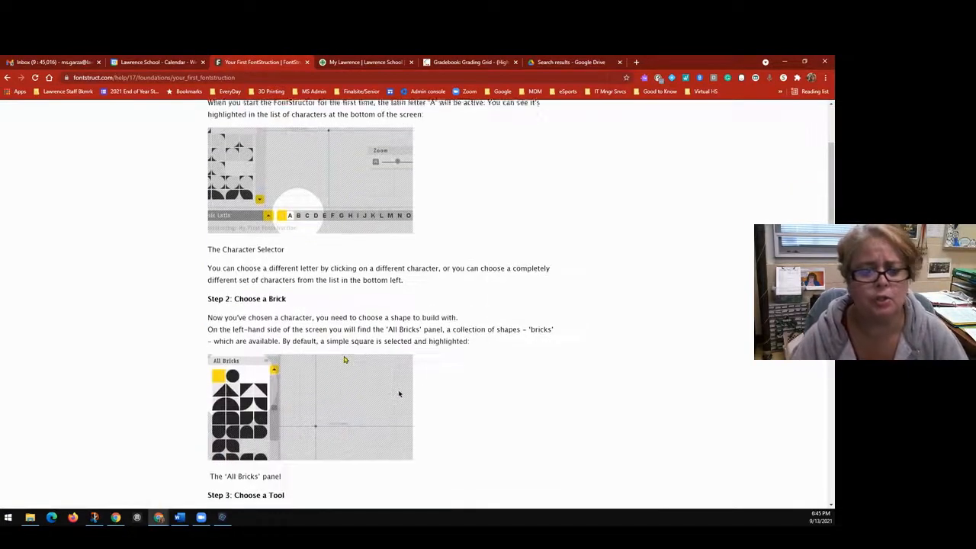
scroll(344, 360, down, 8)
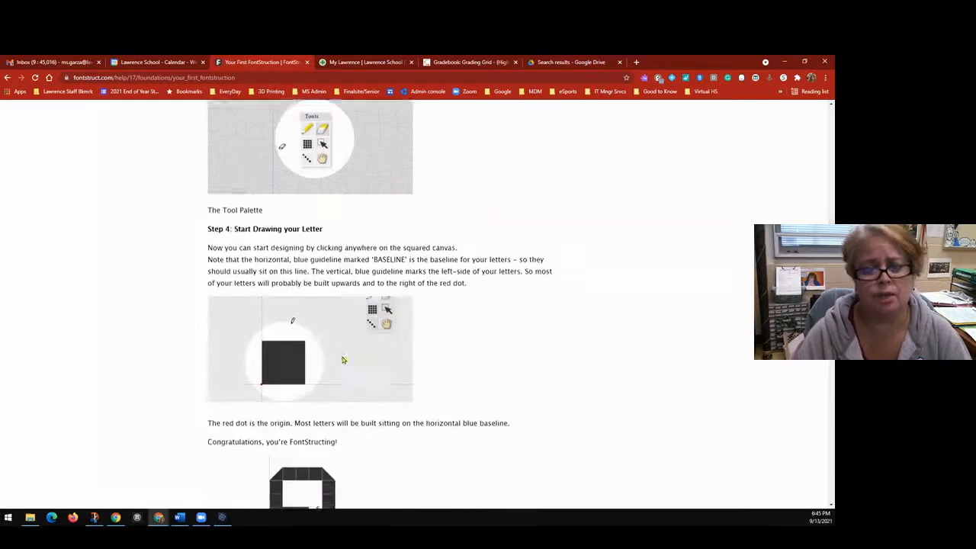
scroll(342, 358, down, 2)
scroll(339, 362, up, 10)
scroll(398, 173, up, 5)
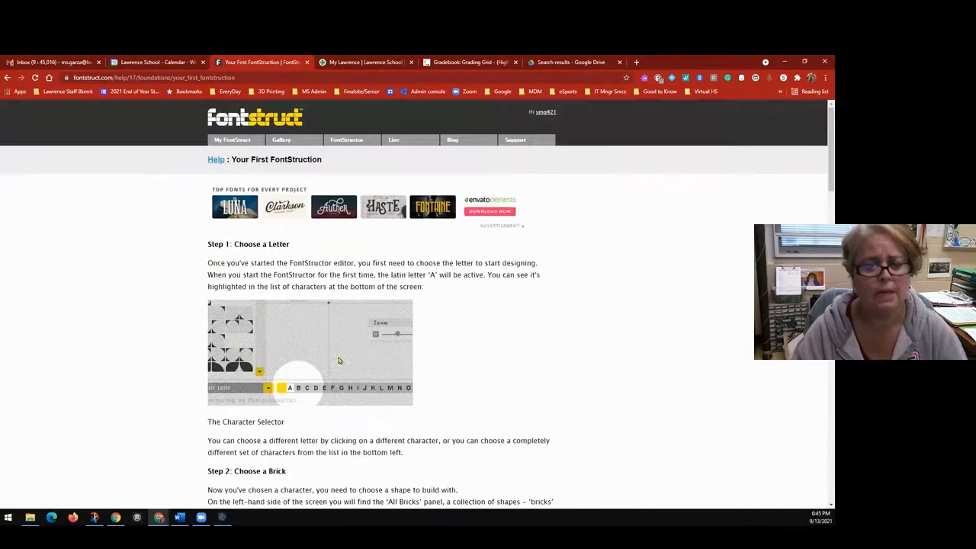
Step: Open the account's own FontStructions and review the listed fonts, from Vivacious G down to Thor's New Wife
click(227, 142)
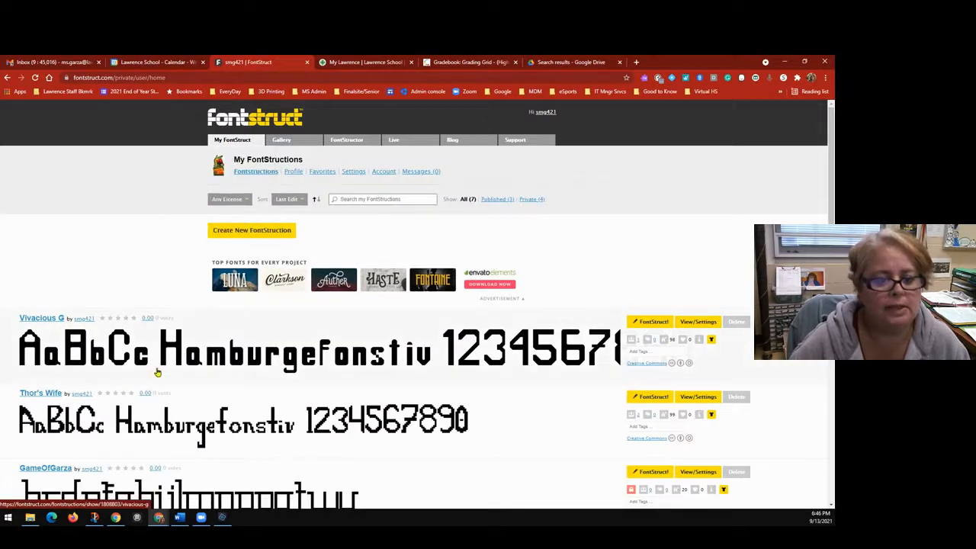
scroll(156, 372, down, 2)
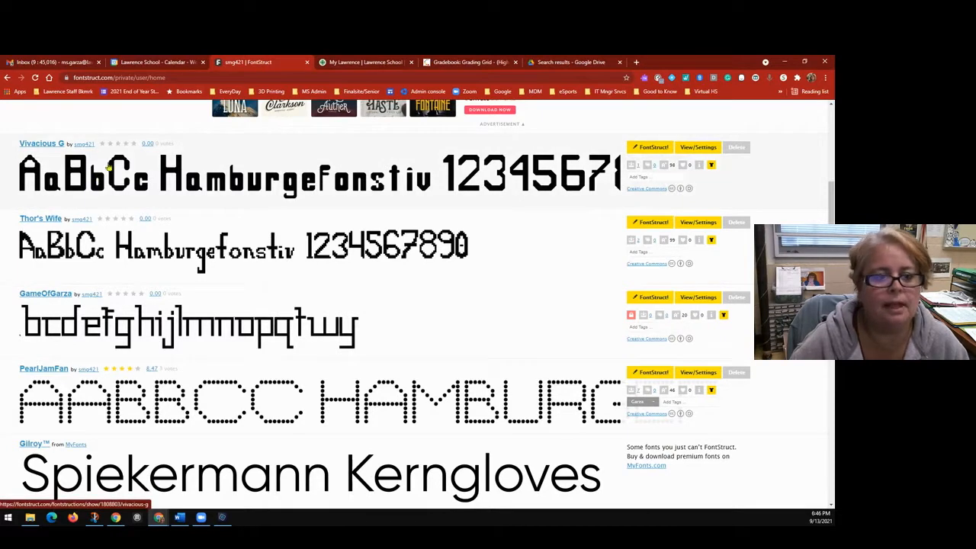
scroll(256, 380, down, 2)
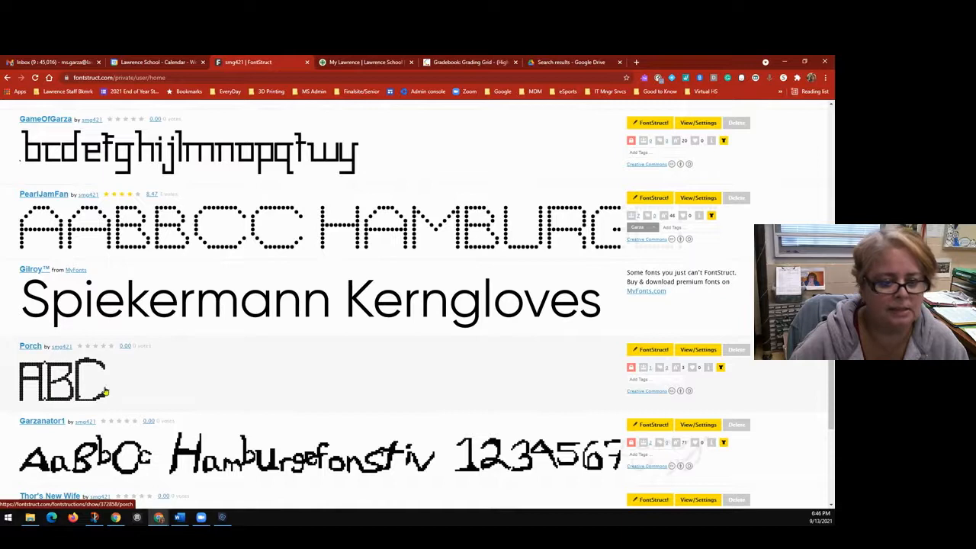
scroll(105, 391, down, 2)
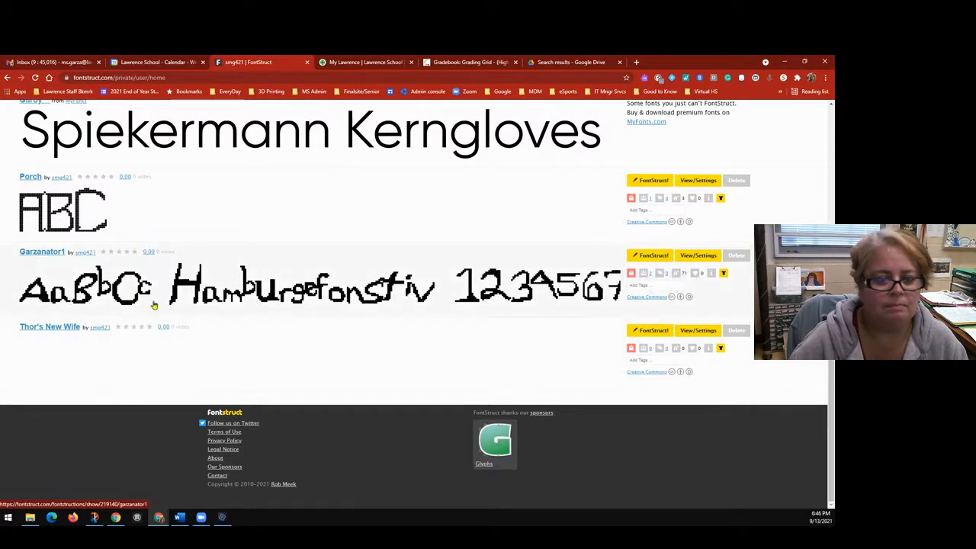
scroll(125, 308, up, 5)
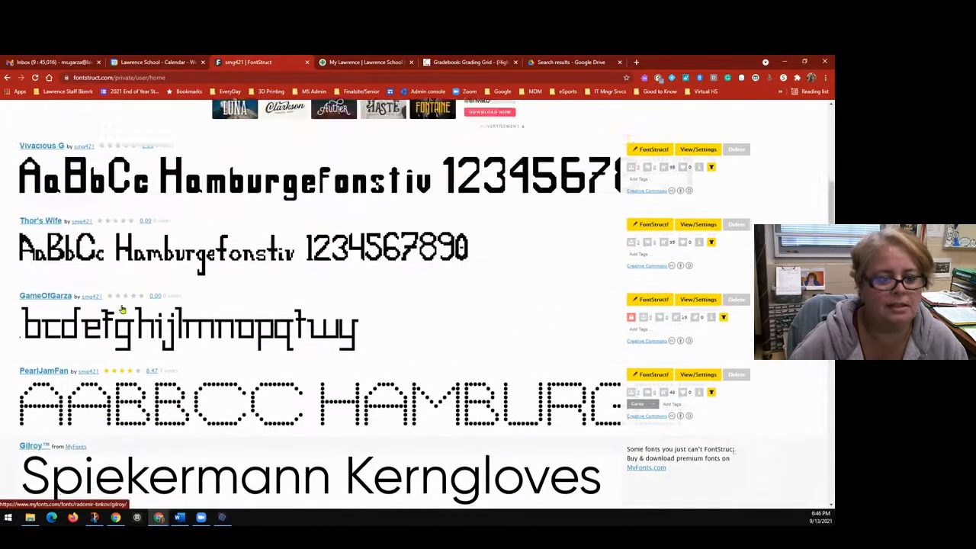
scroll(122, 309, up, 1)
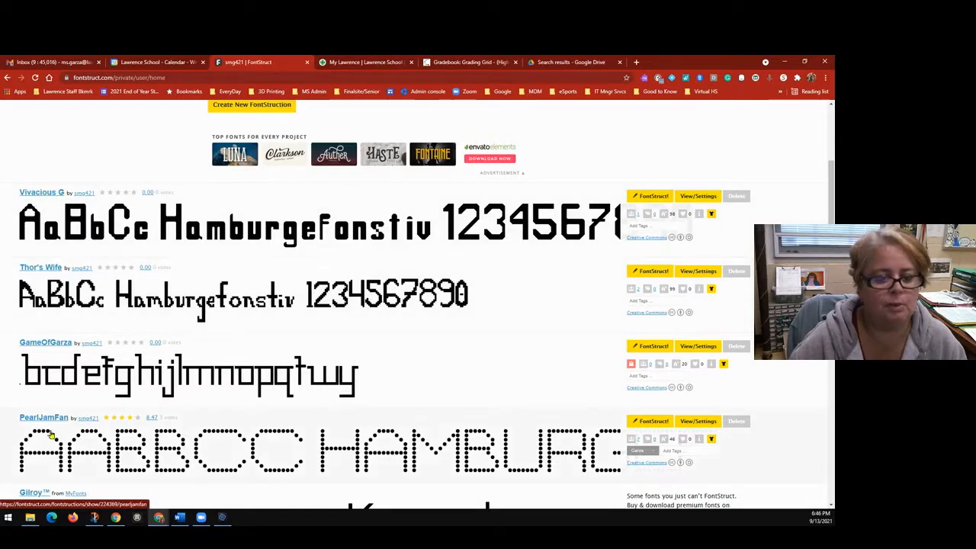
scroll(99, 360, down, 3)
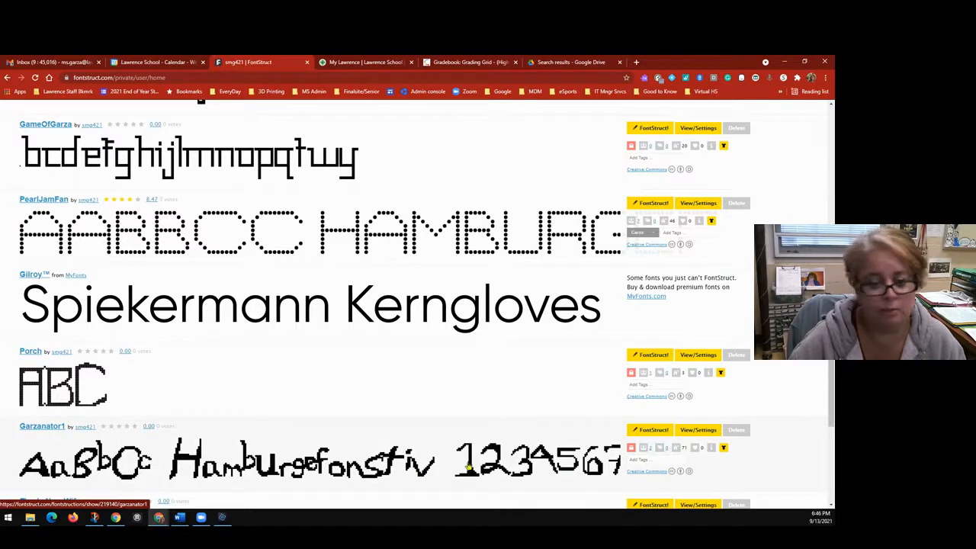
scroll(74, 455, down, 2)
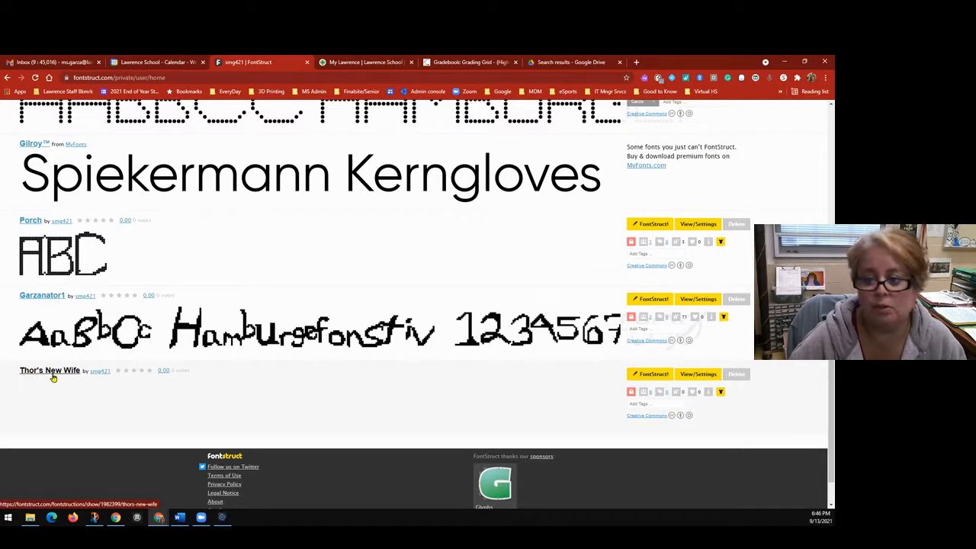
Step: Create a new FontStruction named "R2-Don't" and start FontStructing
scroll(52, 377, up, 10)
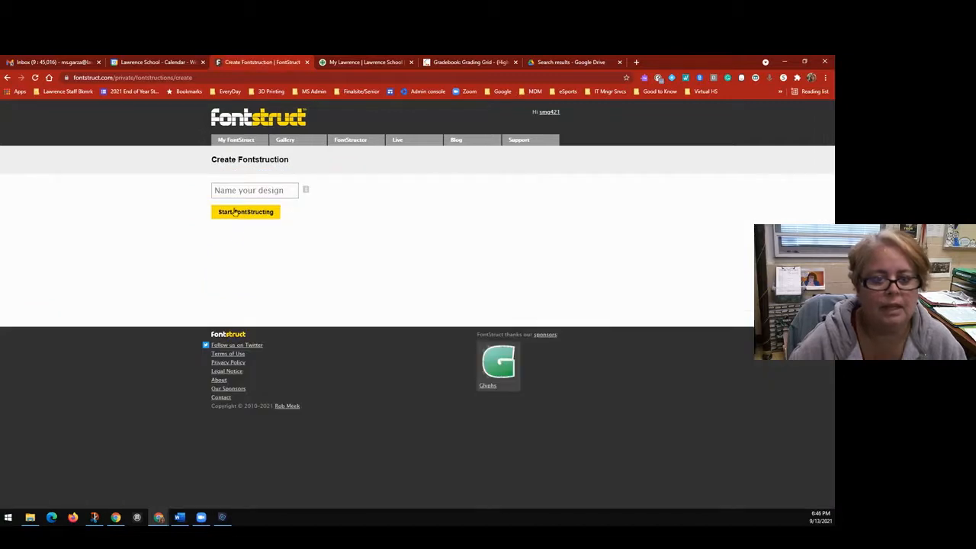
click(228, 191)
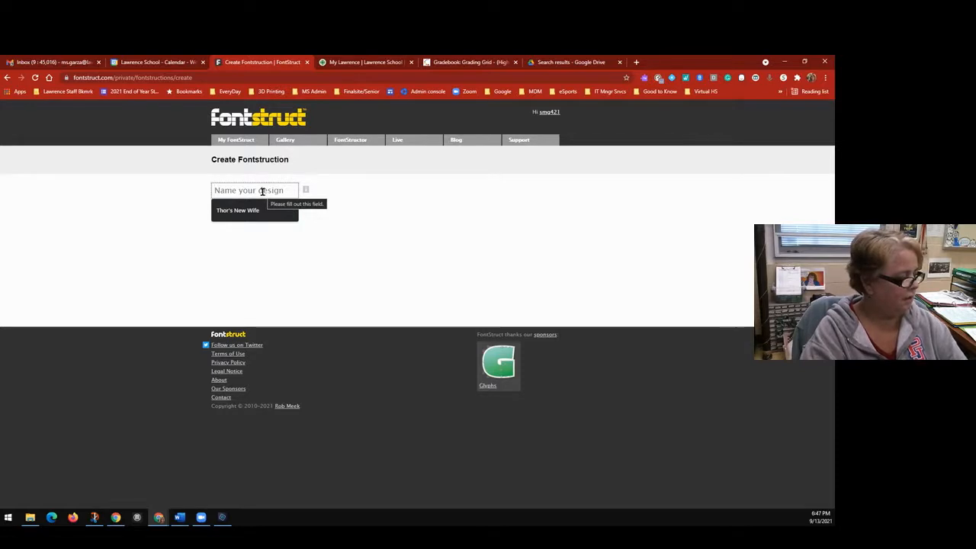
text(R2Don't)
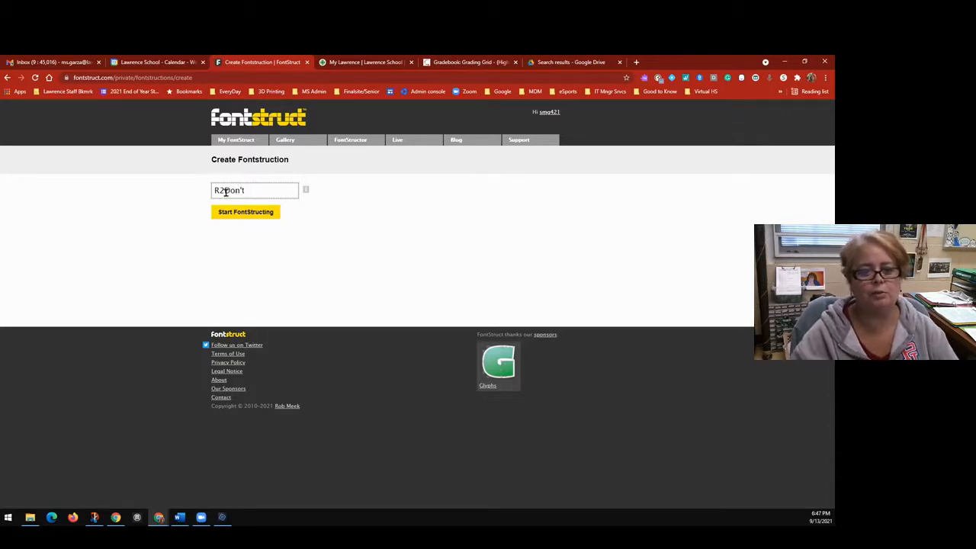
text(-)
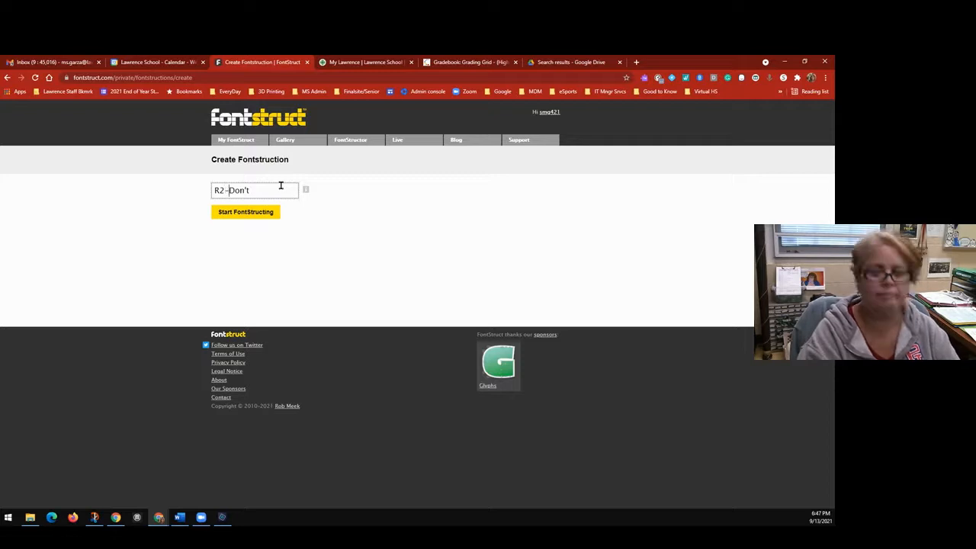
click(252, 214)
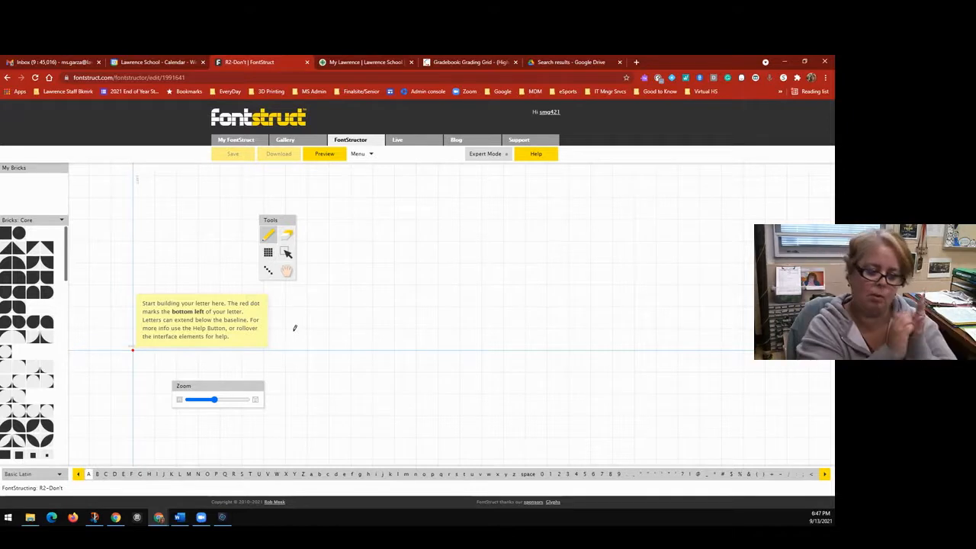
Step: Dismiss the yellow starter hint and move the Zoom and Tools palettes away from the letter's drawing area
click(157, 327)
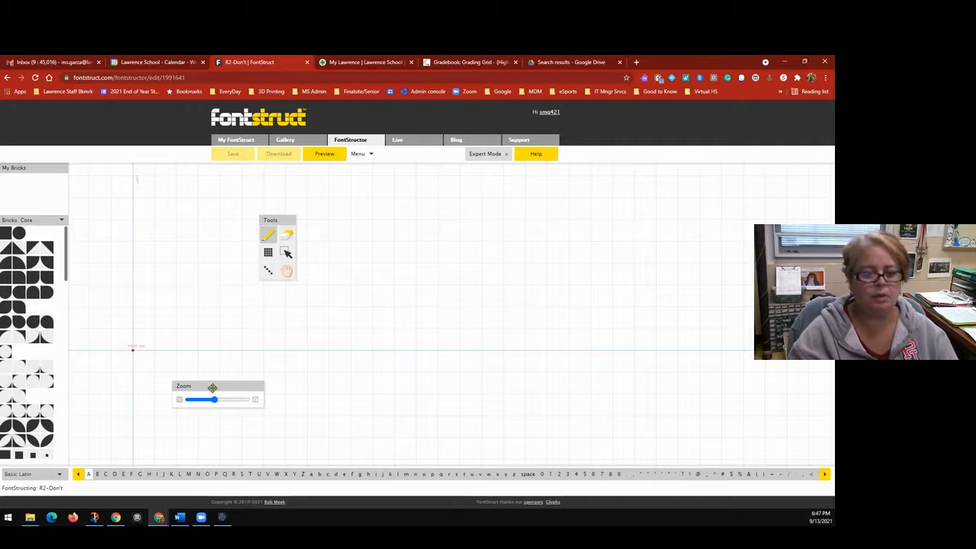
drag(214, 385, 690, 412)
drag(279, 220, 709, 263)
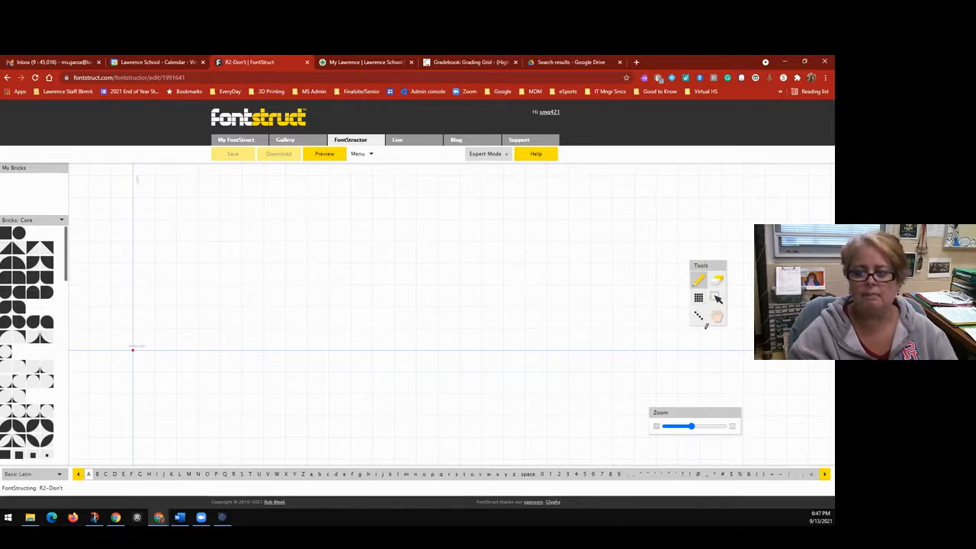
Step: Zoom out the grid and reposition the canvas with the hand tool so the baseline sits low, leaving room above for tall letters
drag(689, 425, 671, 427)
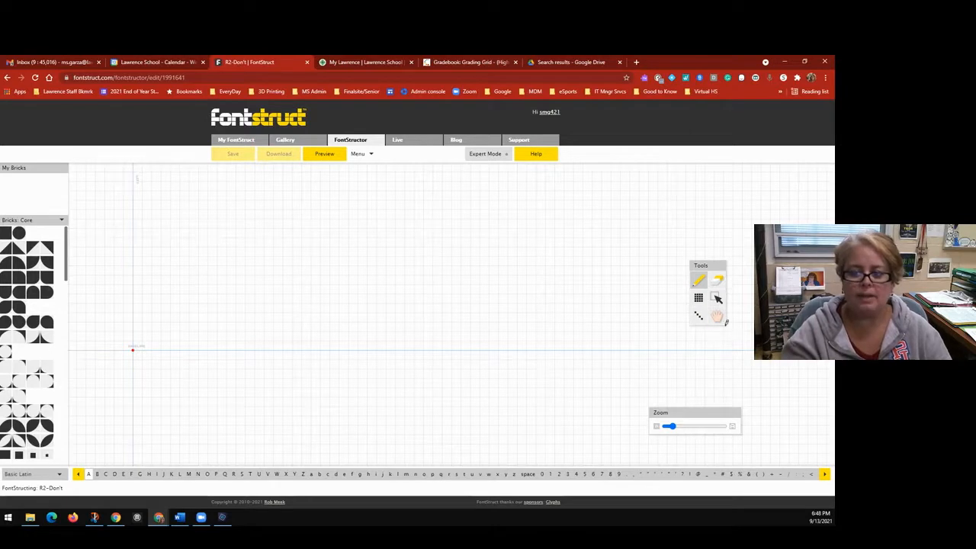
click(718, 320)
drag(179, 293, 181, 339)
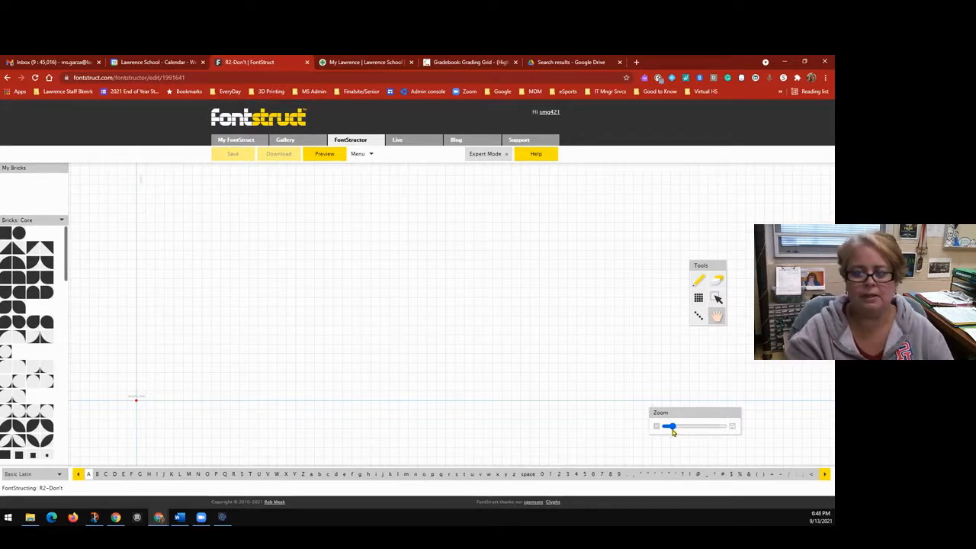
drag(672, 428, 670, 427)
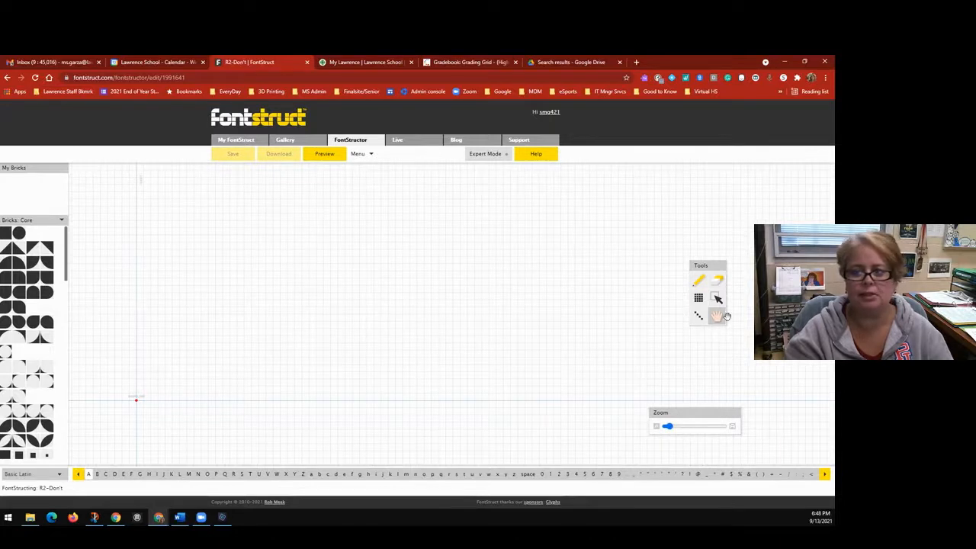
drag(225, 303, 228, 325)
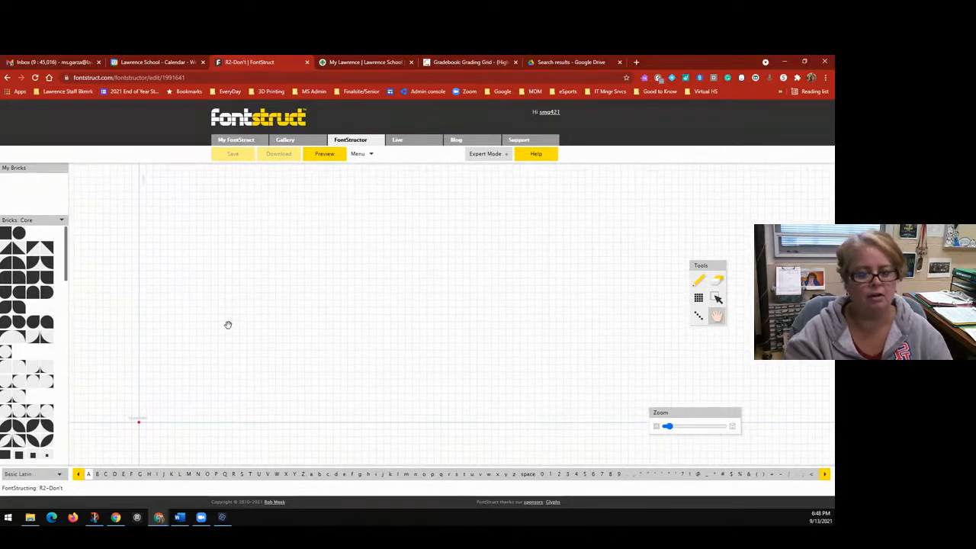
mouse_move(219, 386)
mouse_down()
mouse_move(218, 355)
mouse_move(207, 372)
mouse_up()
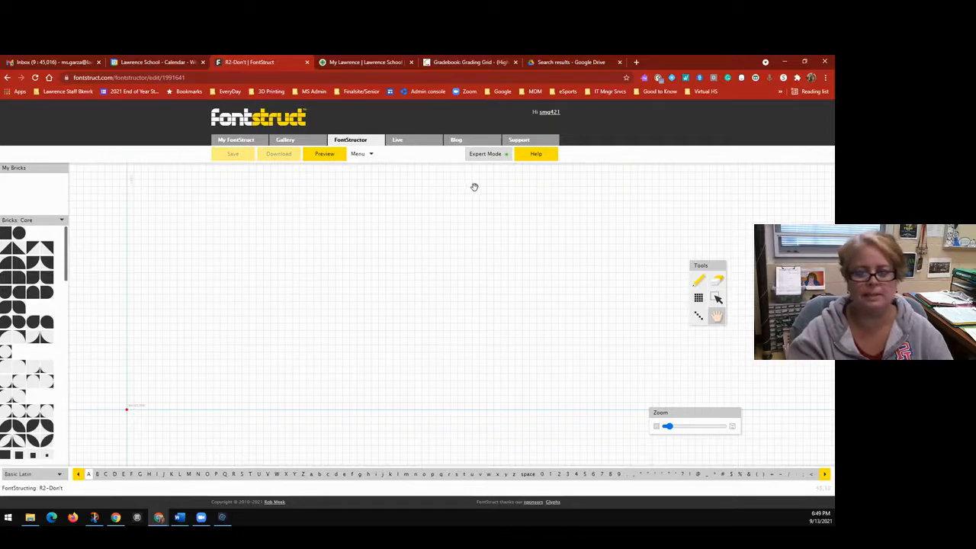
Step: Try the rectangle tool by drawing a filled block about 29 by 17 bricks above the baseline, and erase it
click(699, 299)
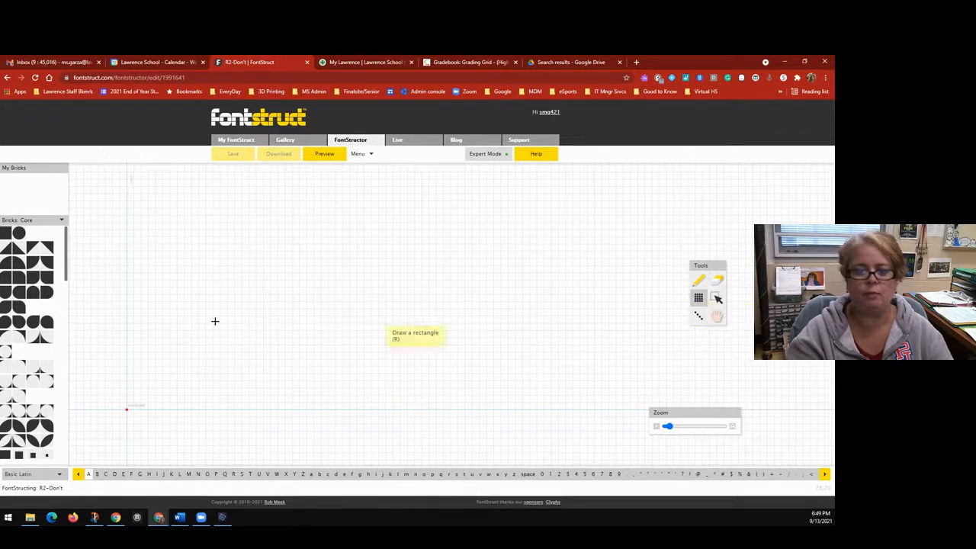
drag(141, 244, 344, 358)
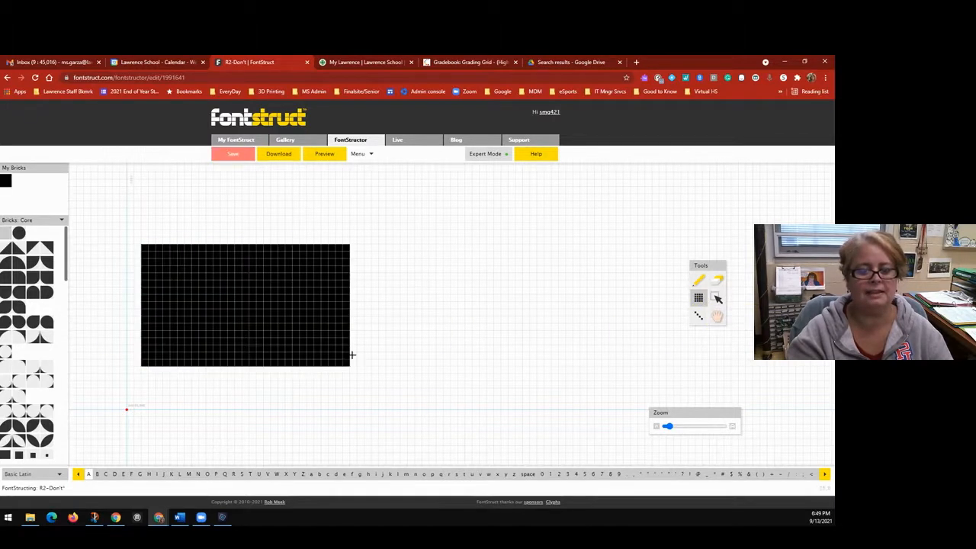
click(717, 281)
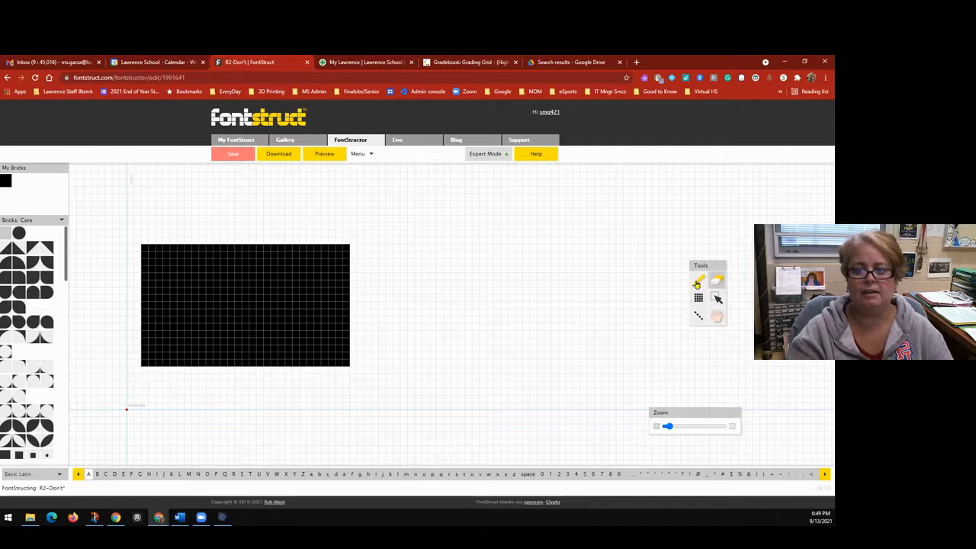
drag(364, 371, 122, 240)
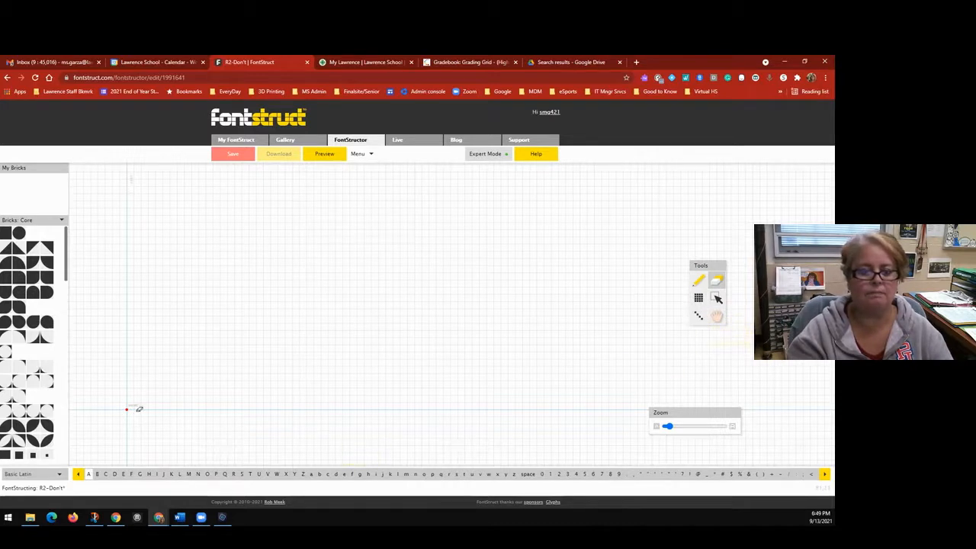
Step: Try the line tool with a steep diagonal about 26 bricks tall from the red origin dot, and erase it
click(700, 284)
click(702, 315)
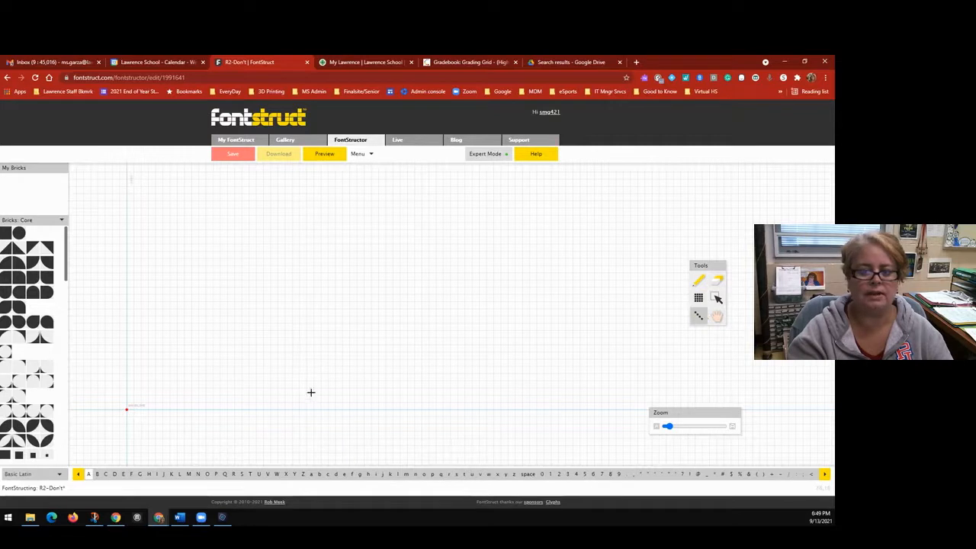
drag(127, 407, 180, 226)
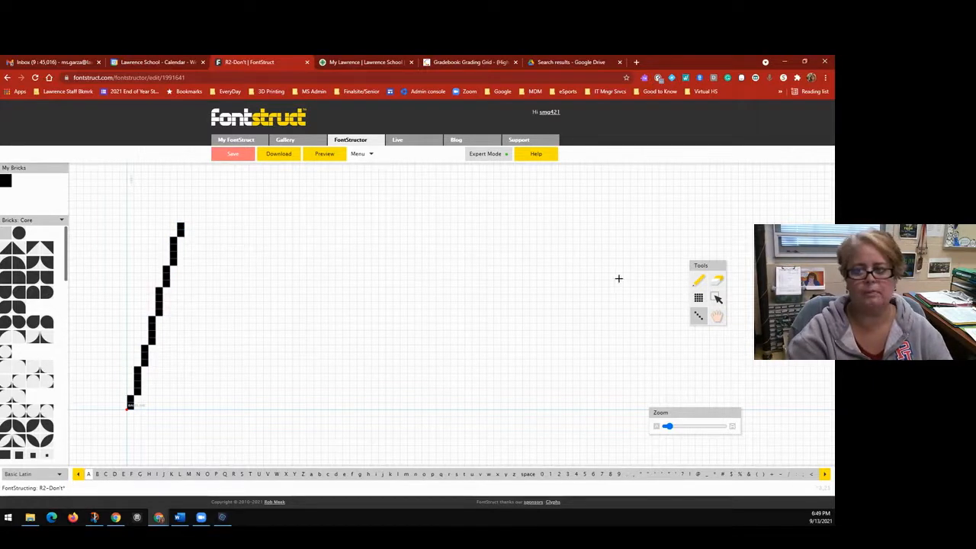
click(717, 281)
drag(171, 246, 122, 411)
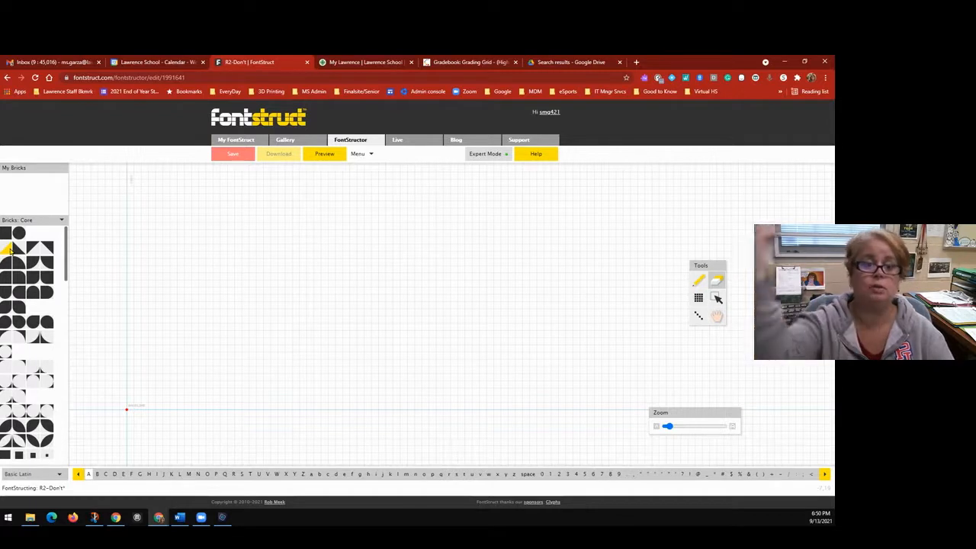
Step: Look through the Core brick collection and the row of Basic Latin characters available for drawing
scroll(38, 387, down, 6)
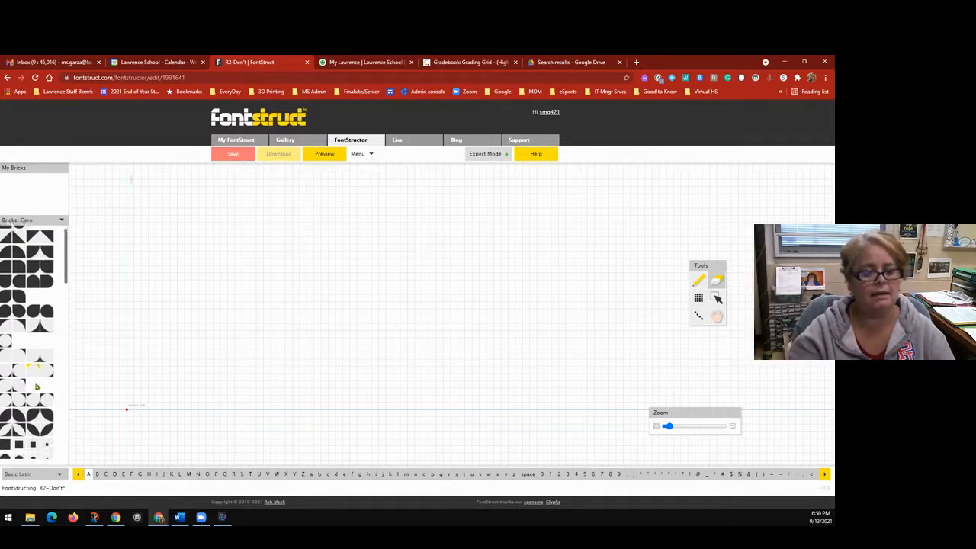
scroll(39, 388, down, 8)
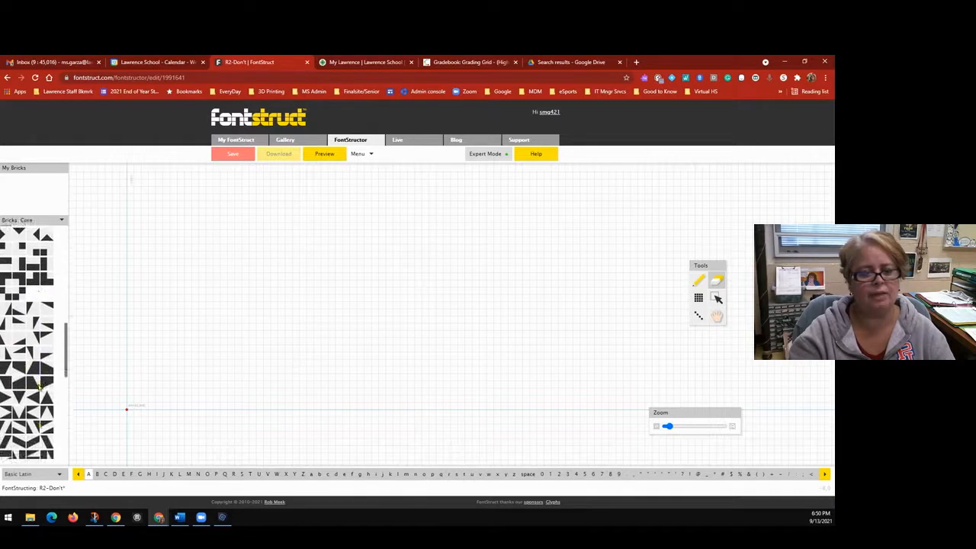
scroll(39, 388, down, 6)
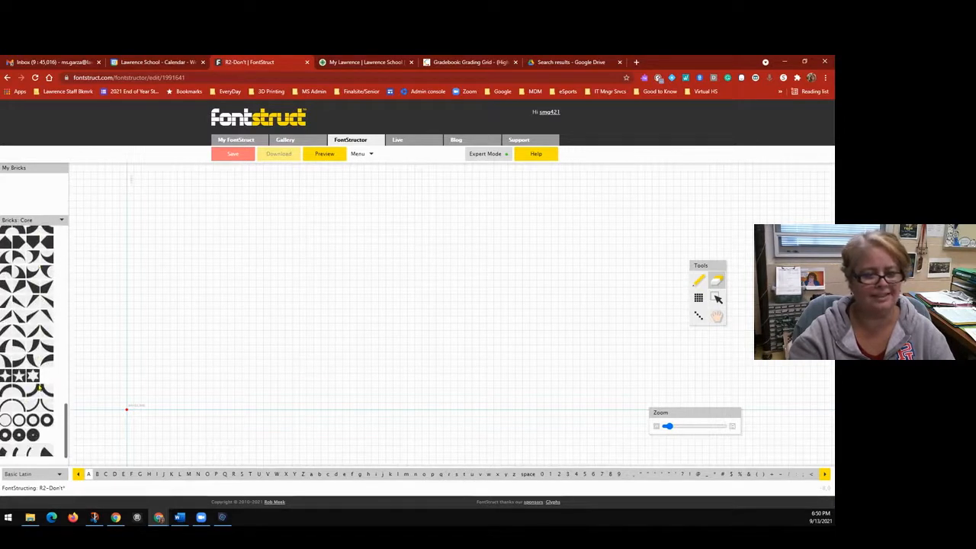
scroll(39, 388, up, 15)
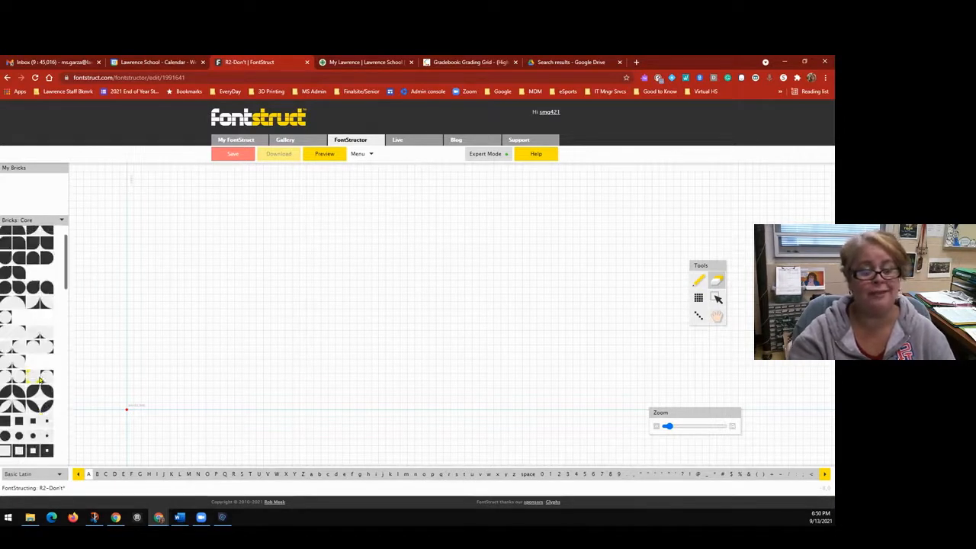
scroll(36, 379, up, 1)
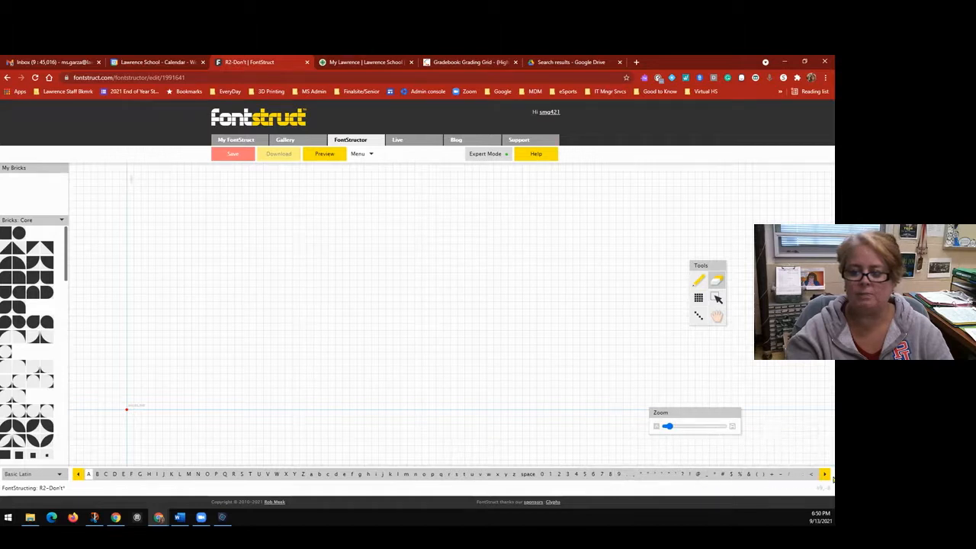
click(826, 475)
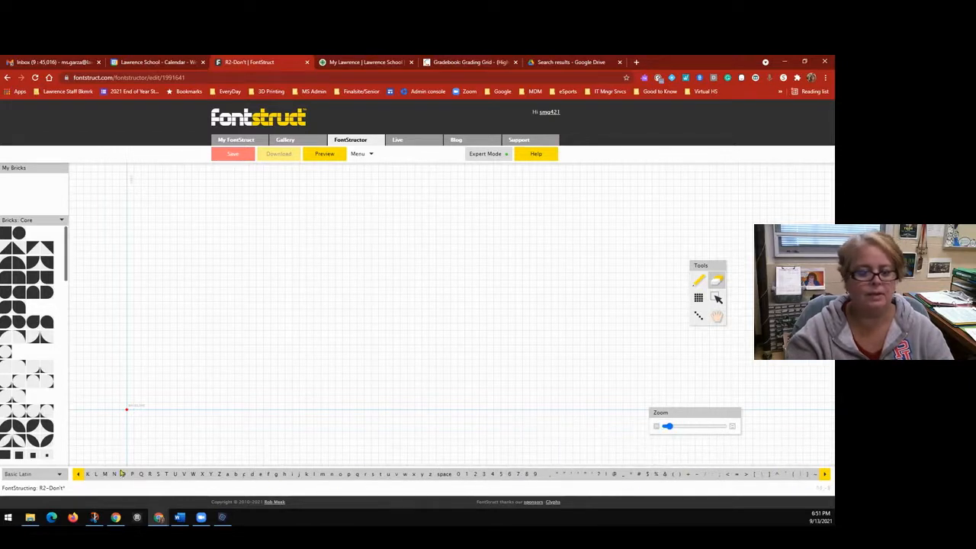
click(77, 474)
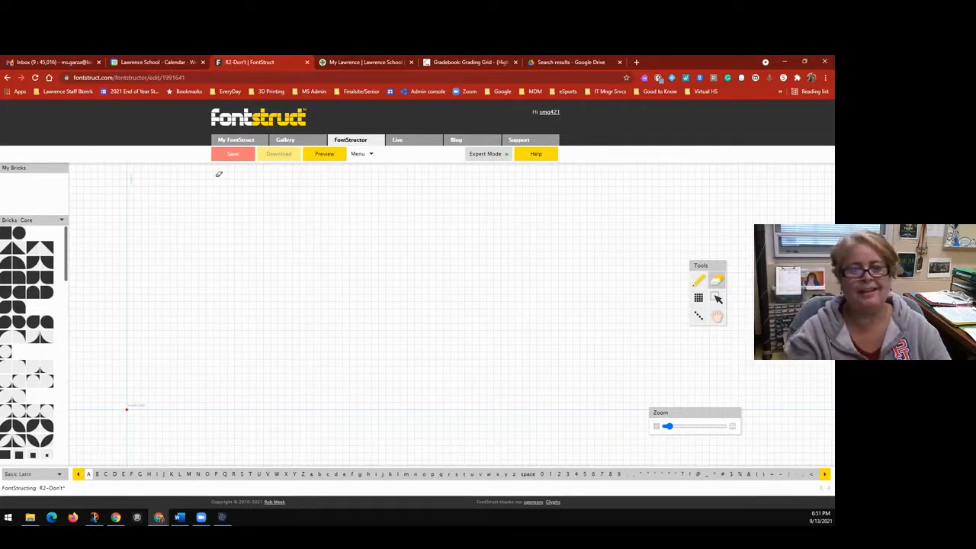
Step: Turn on the Adjacent Characters and Extra Guides view options
click(355, 154)
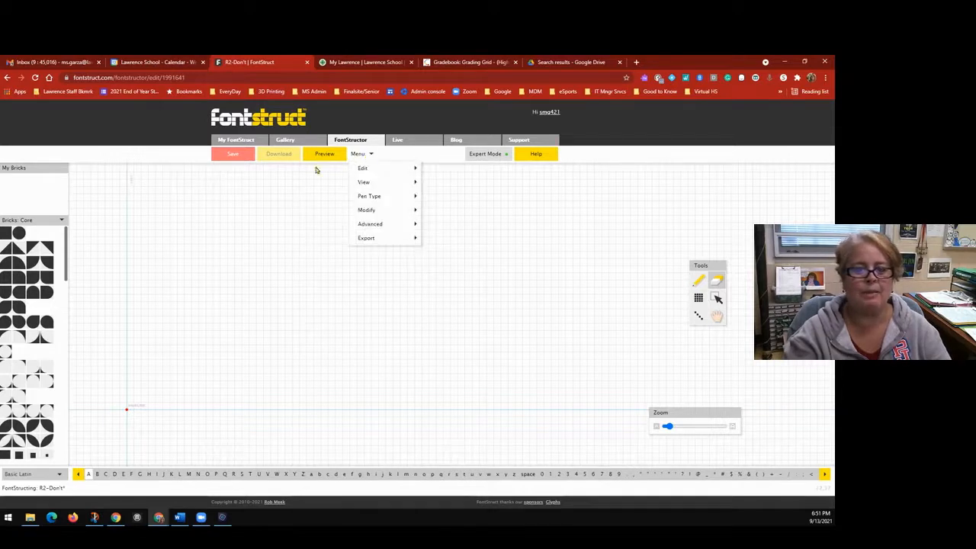
click(362, 155)
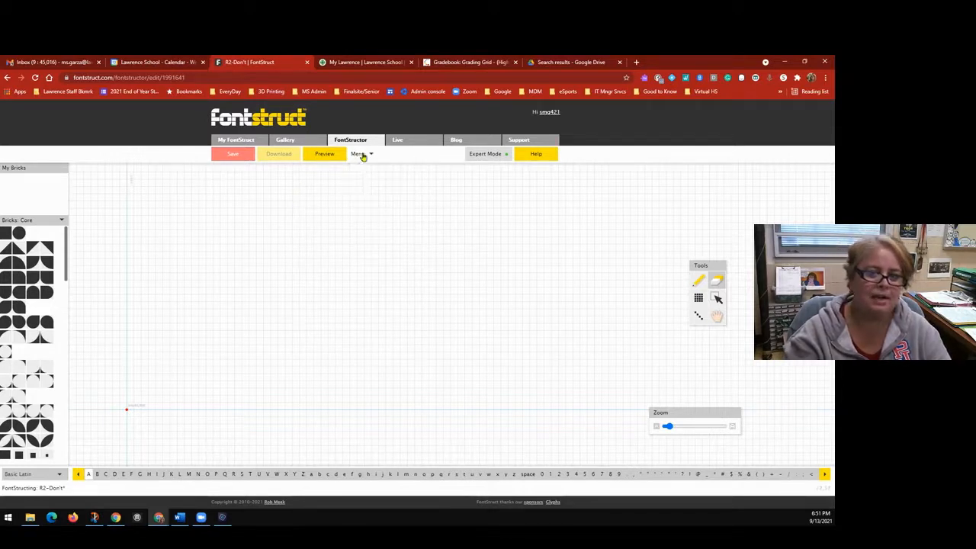
click(366, 156)
mouse_move(369, 171)
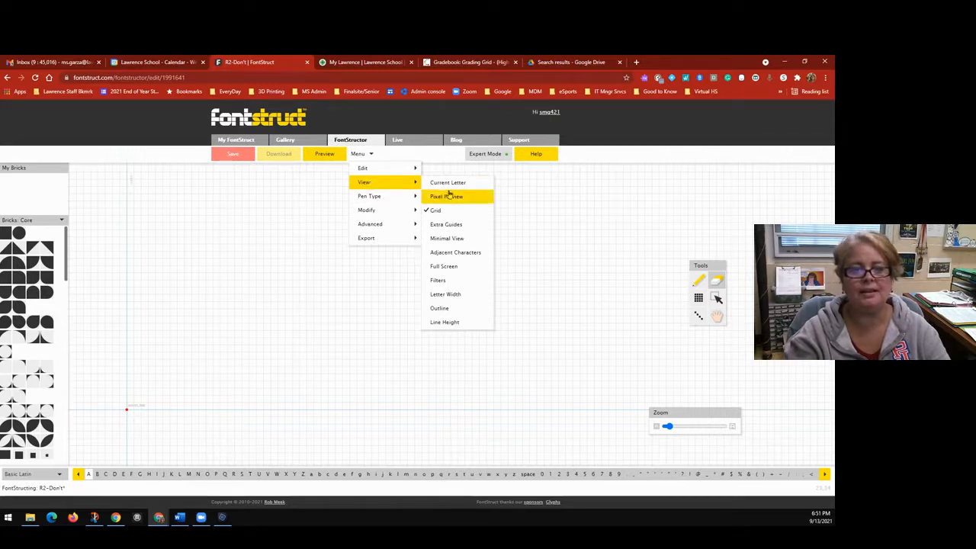
click(462, 253)
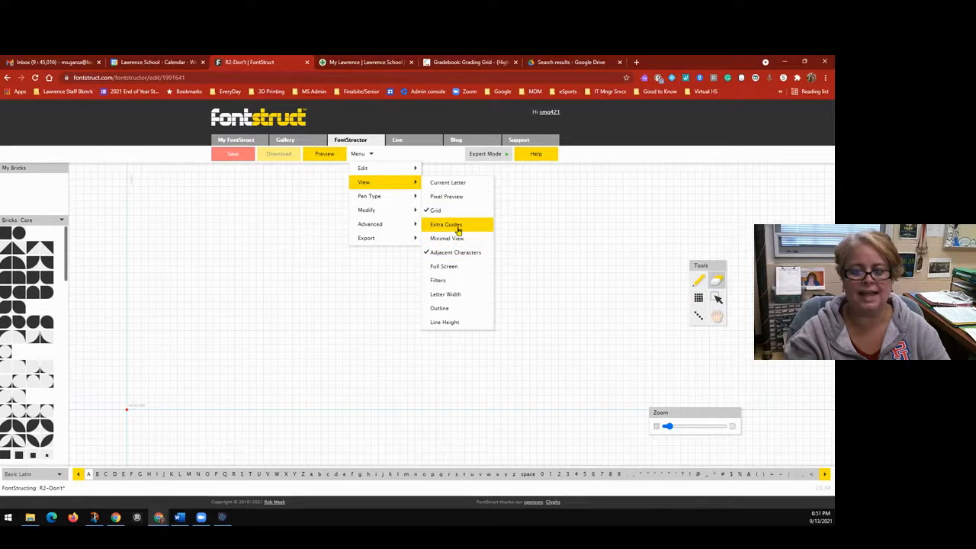
click(457, 228)
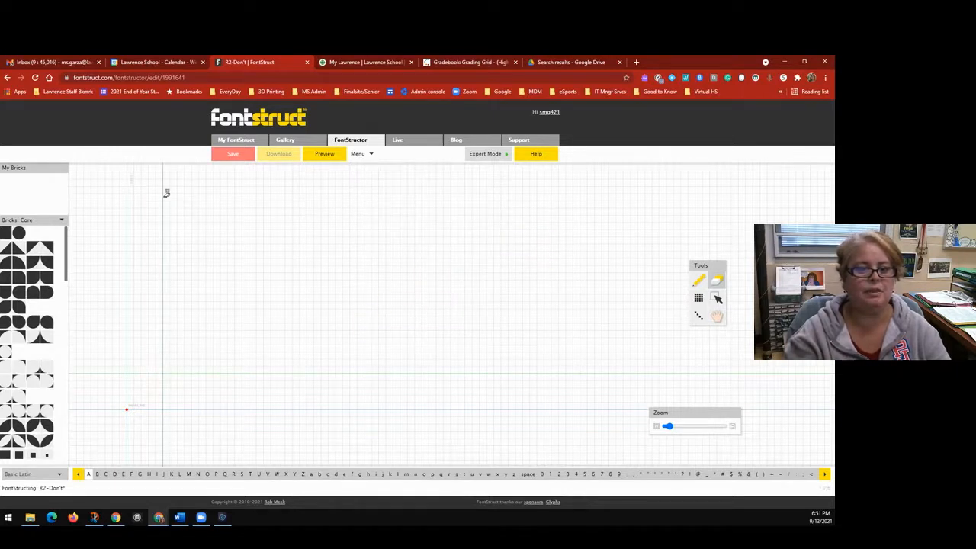
Step: Move the extra vertical and horizontal guides to about 27 grid squares from the origin to frame the letter's width and height
drag(162, 192, 271, 208)
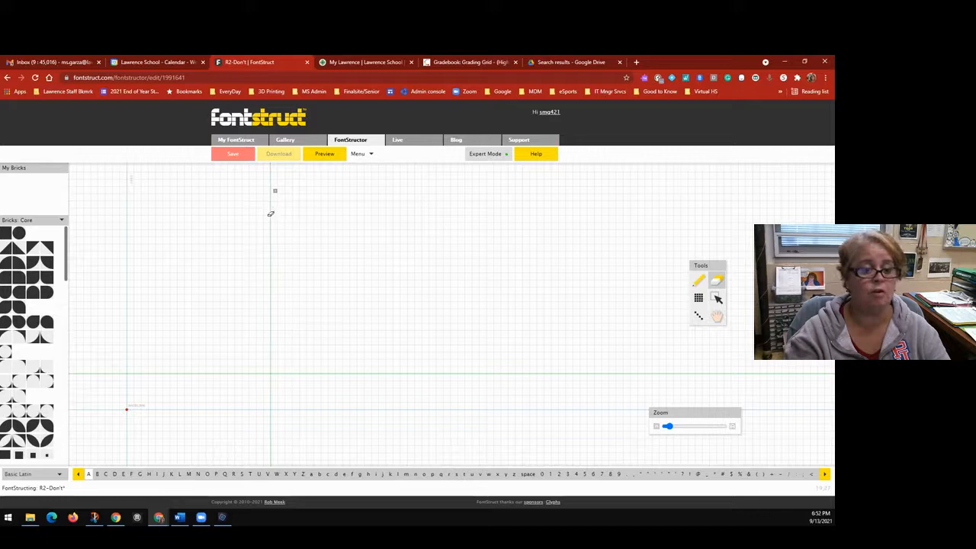
drag(176, 374, 172, 215)
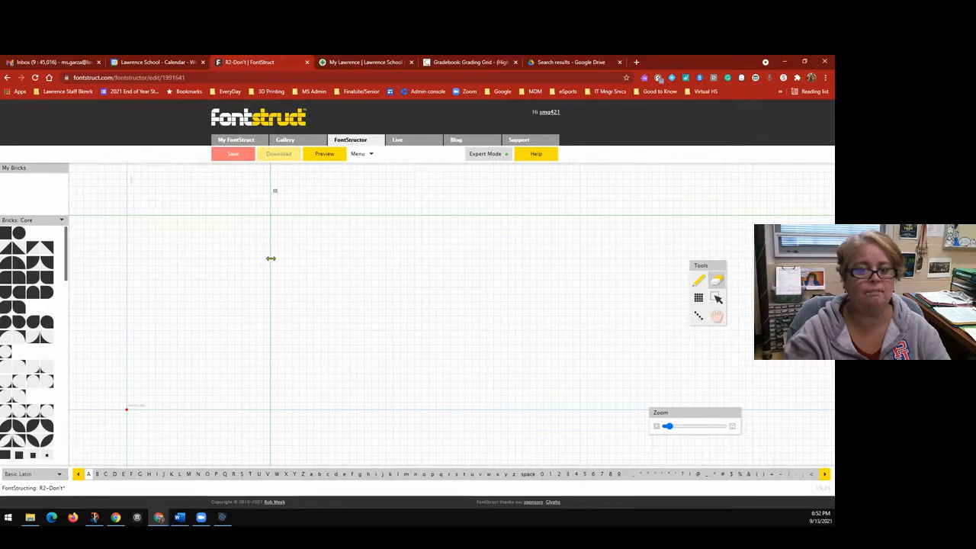
drag(283, 258, 322, 257)
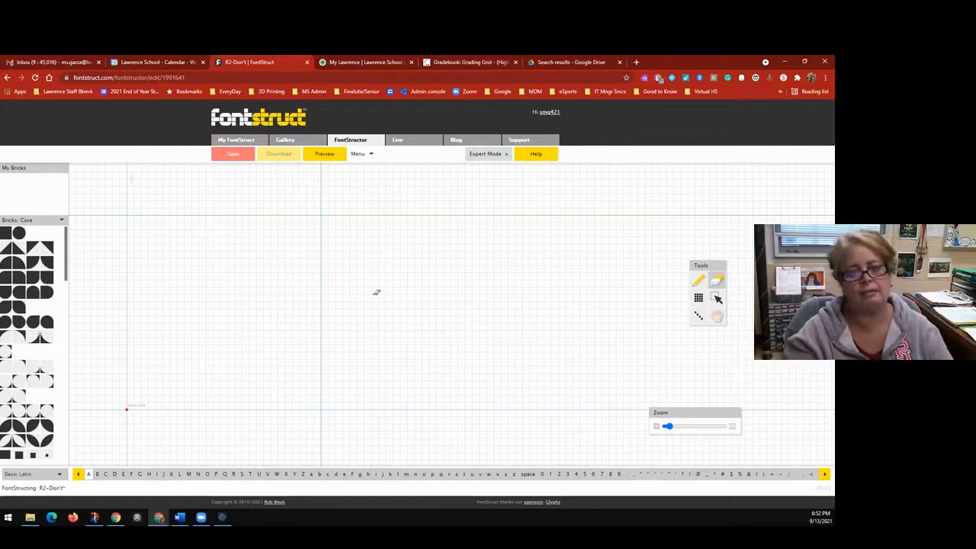
Step: Look through the view, advanced and export options, and save the FontStruction
click(364, 156)
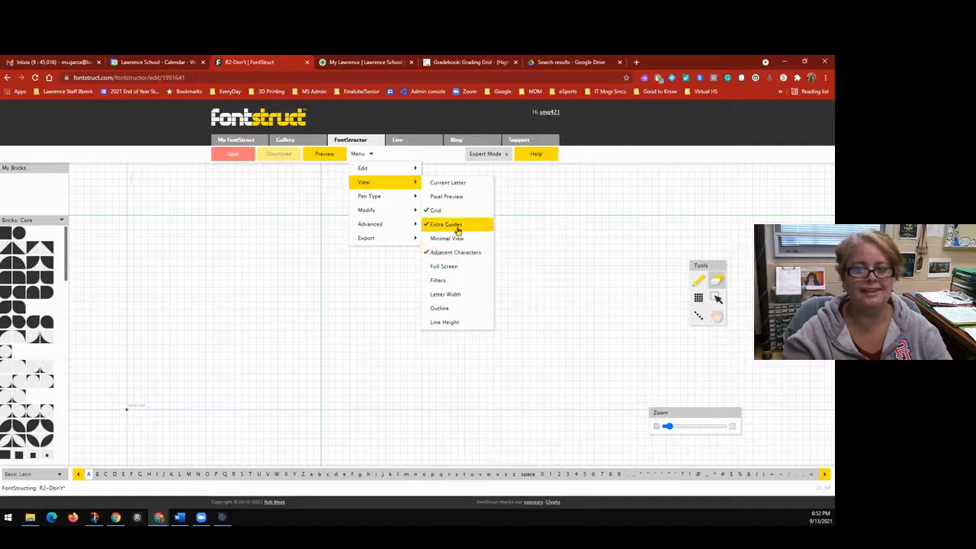
mouse_move(409, 205)
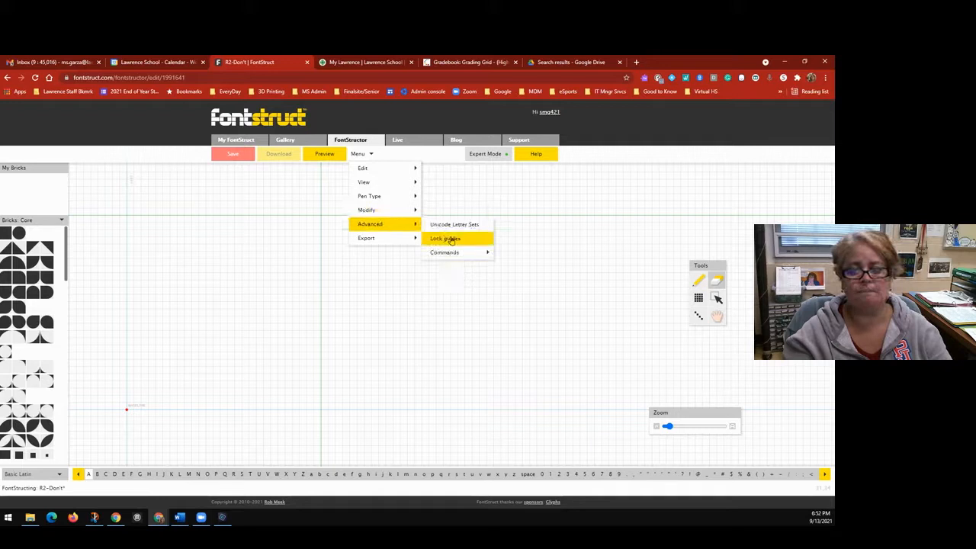
mouse_move(455, 256)
mouse_move(385, 244)
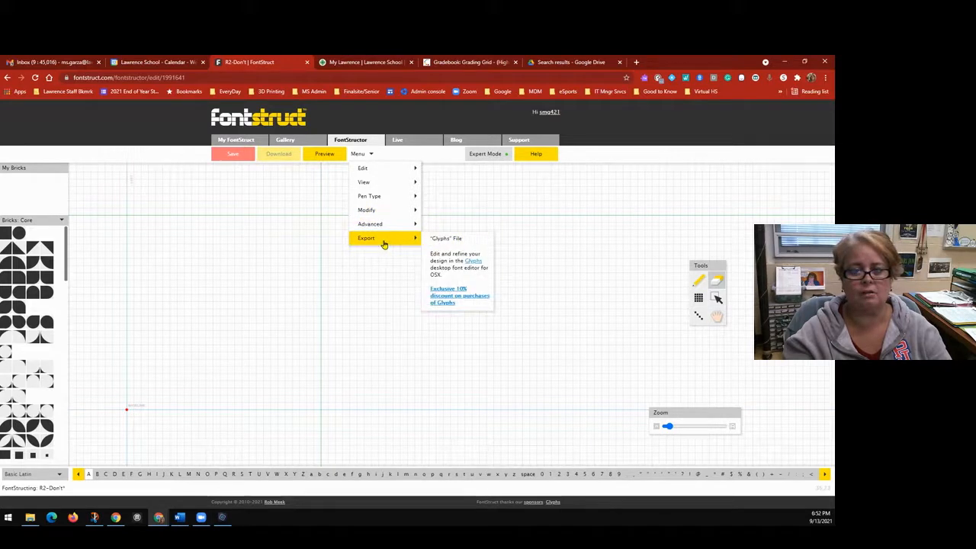
click(234, 156)
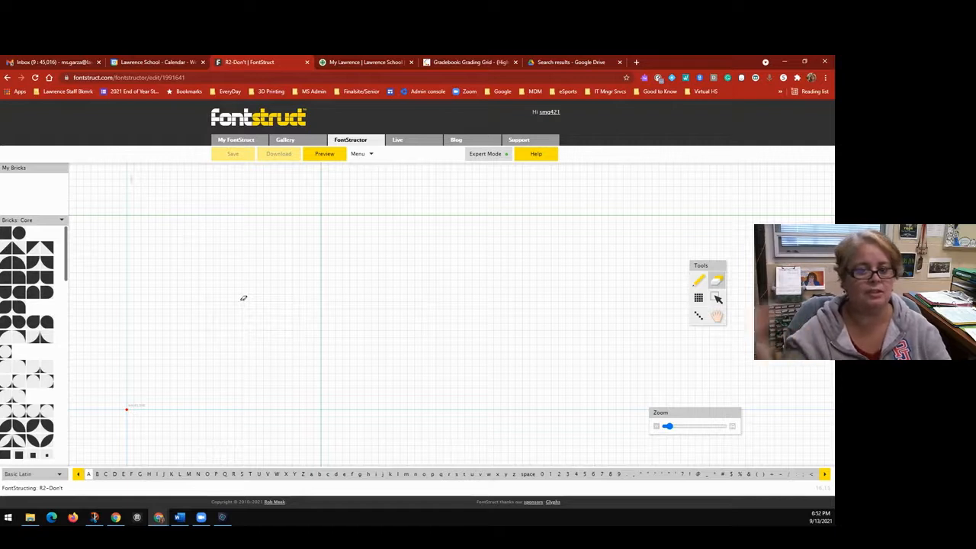
Step: Draw the A's left stem and top bar two circle bricks thick along the guides, and erase the stray bricks above the bar
click(697, 281)
click(19, 232)
mouse_move(130, 404)
mouse_down()
mouse_move(137, 219)
mouse_move(130, 372)
mouse_move(140, 404)
mouse_up()
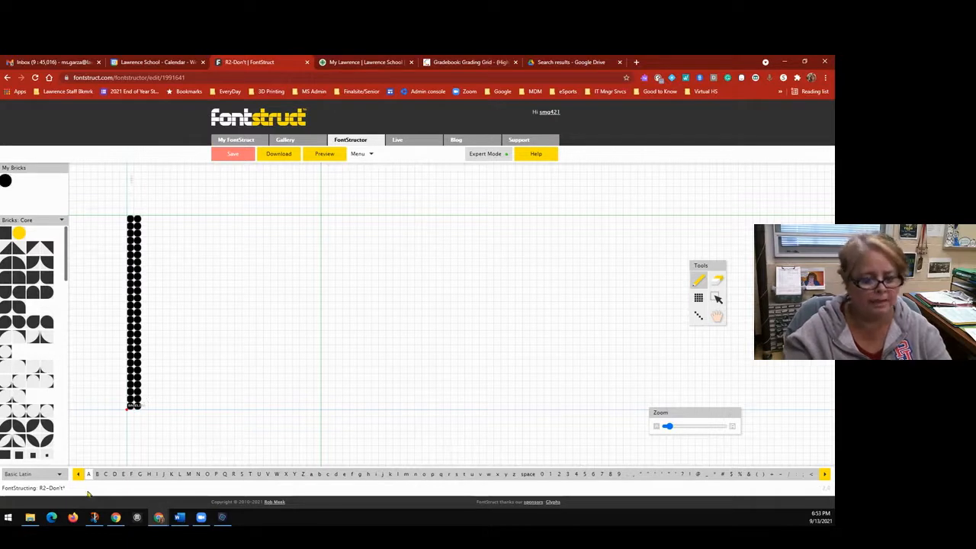
mouse_move(145, 215)
mouse_down()
mouse_move(282, 212)
mouse_move(317, 225)
mouse_move(140, 221)
mouse_up()
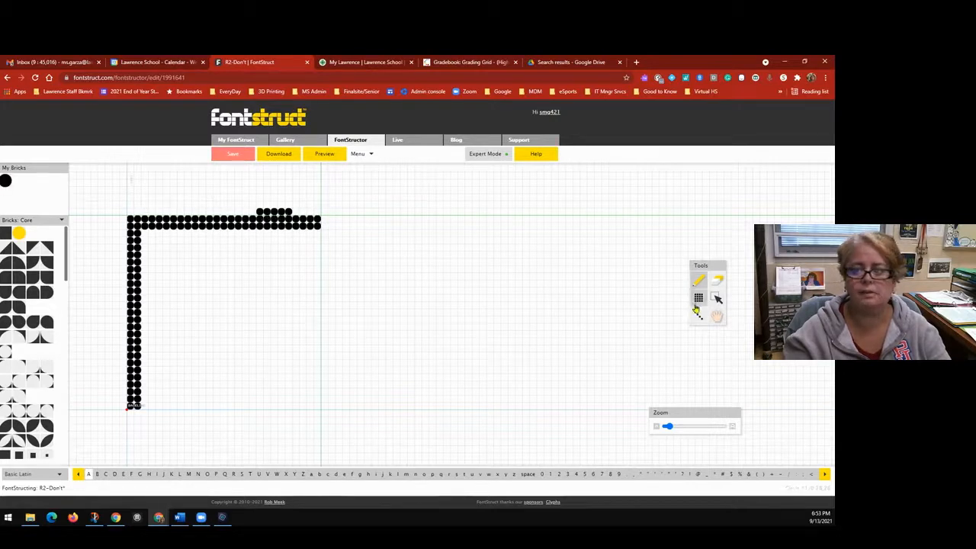
click(717, 280)
drag(301, 211, 252, 212)
Step: Draw the A's right stem two bricks wide down to the baseline, and erase the bricks that fall below it
click(697, 282)
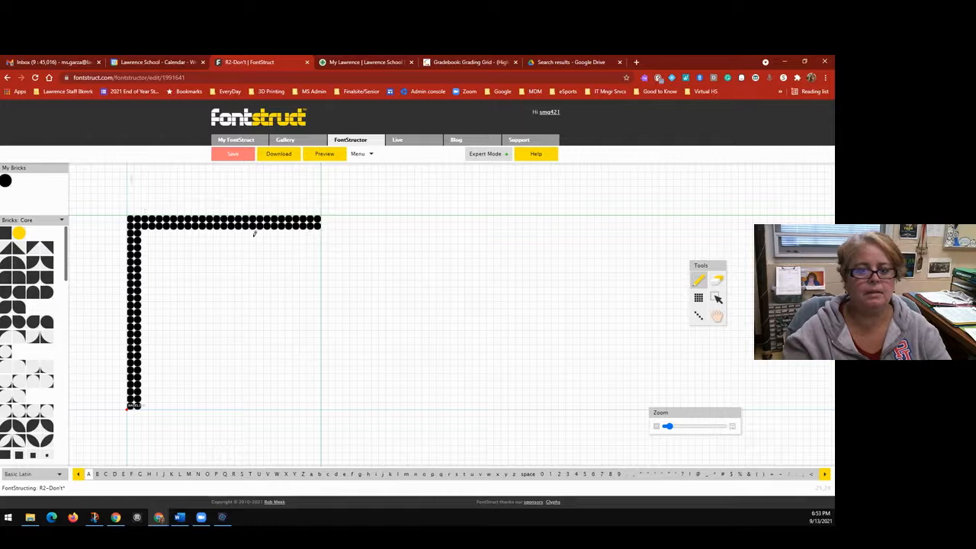
drag(319, 227, 313, 412)
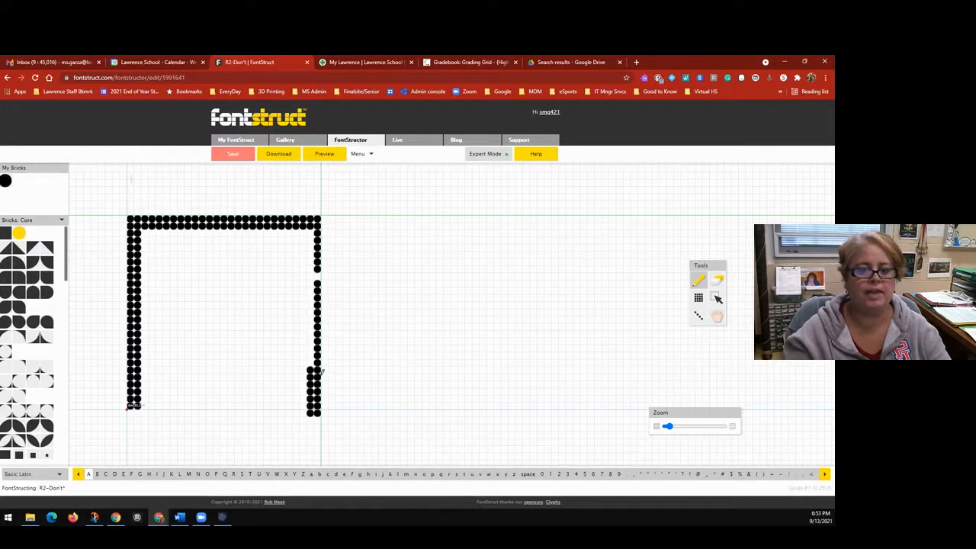
mouse_move(317, 280)
mouse_down()
mouse_move(312, 227)
mouse_move(311, 369)
mouse_up()
click(710, 284)
click(313, 413)
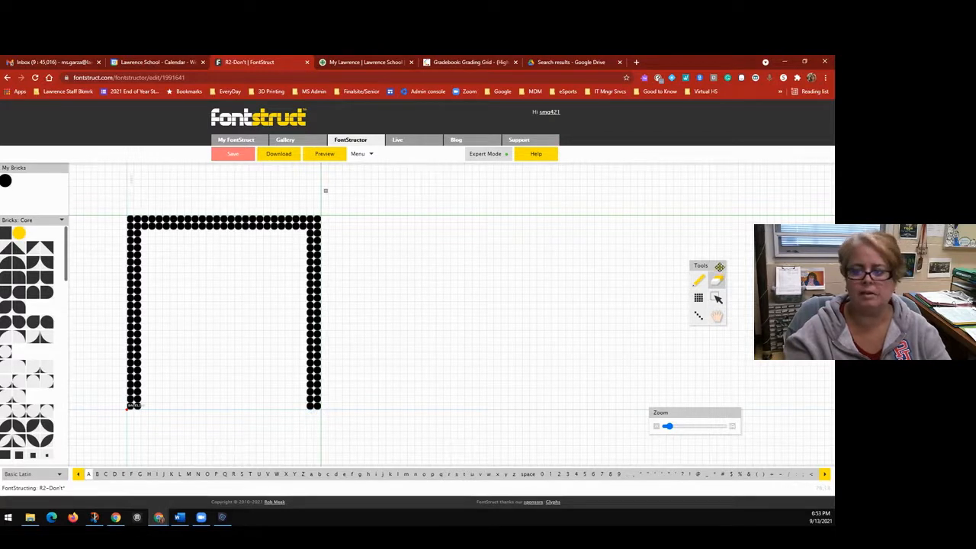
Step: Thicken the A's top bar to three rows and its left stem to four columns of circle bricks
click(698, 280)
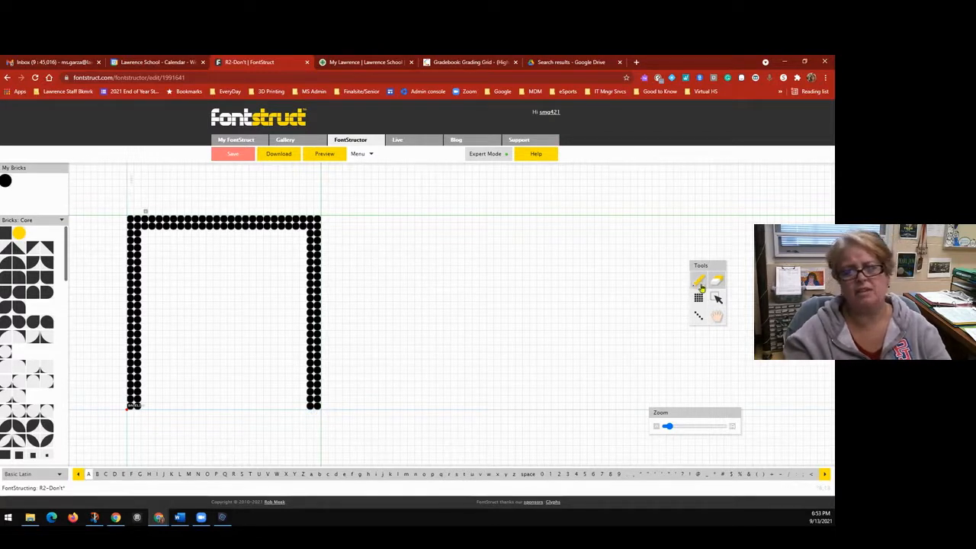
drag(148, 233, 307, 233)
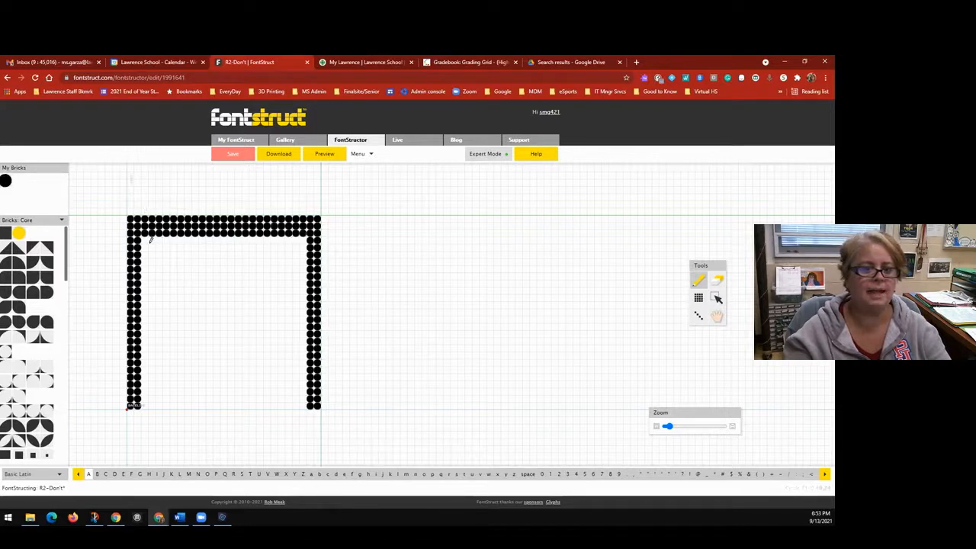
mouse_move(151, 241)
mouse_down()
mouse_move(151, 277)
mouse_move(153, 241)
mouse_move(150, 405)
mouse_move(153, 329)
mouse_up()
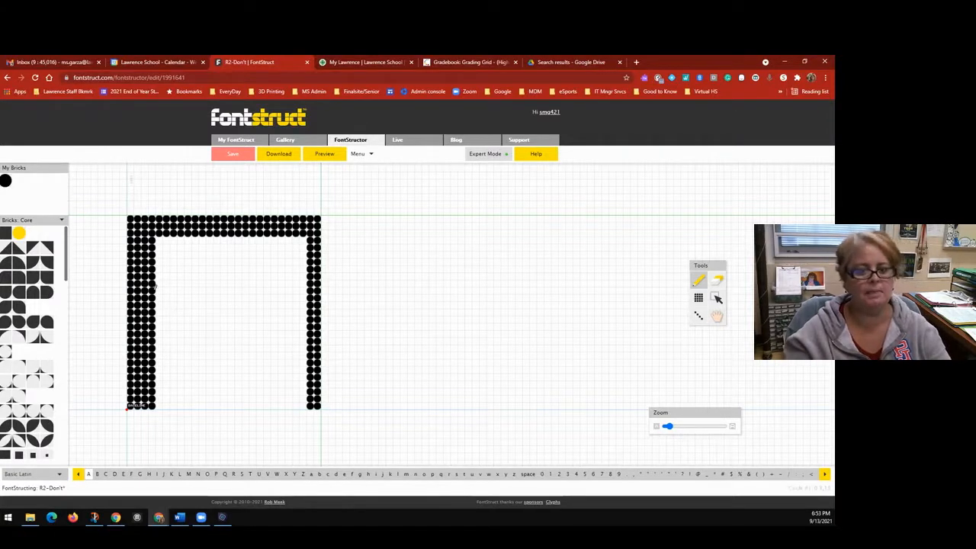
Step: Draw the A's crossbar with a stepped lower edge, three rows thick beside the left stem, and save the FontStruction
mouse_move(156, 289)
mouse_down()
mouse_move(305, 290)
mouse_move(157, 298)
mouse_up()
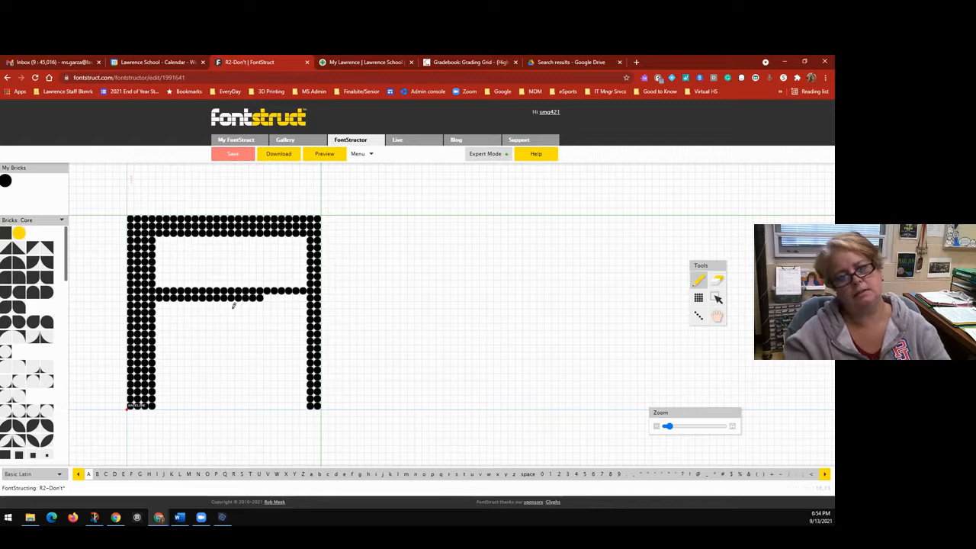
drag(228, 303, 150, 303)
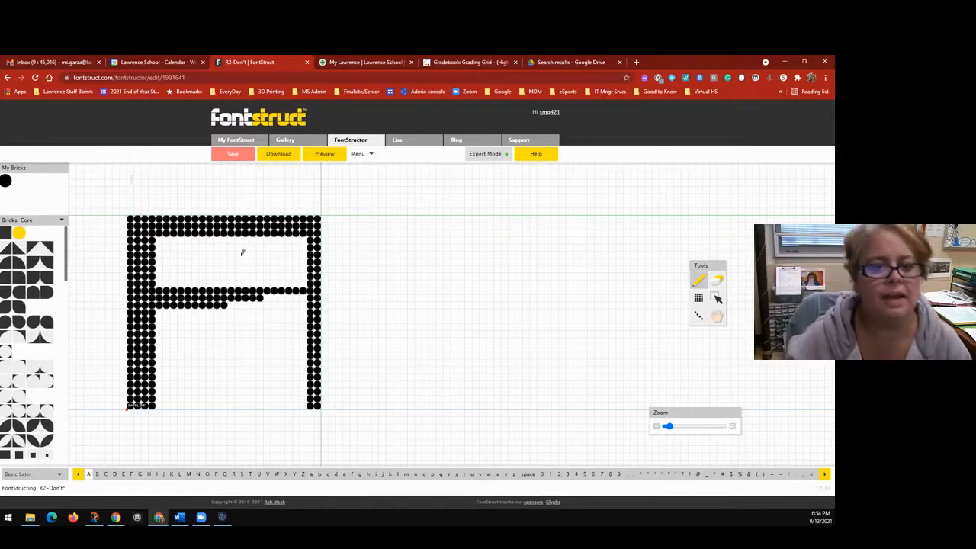
click(227, 155)
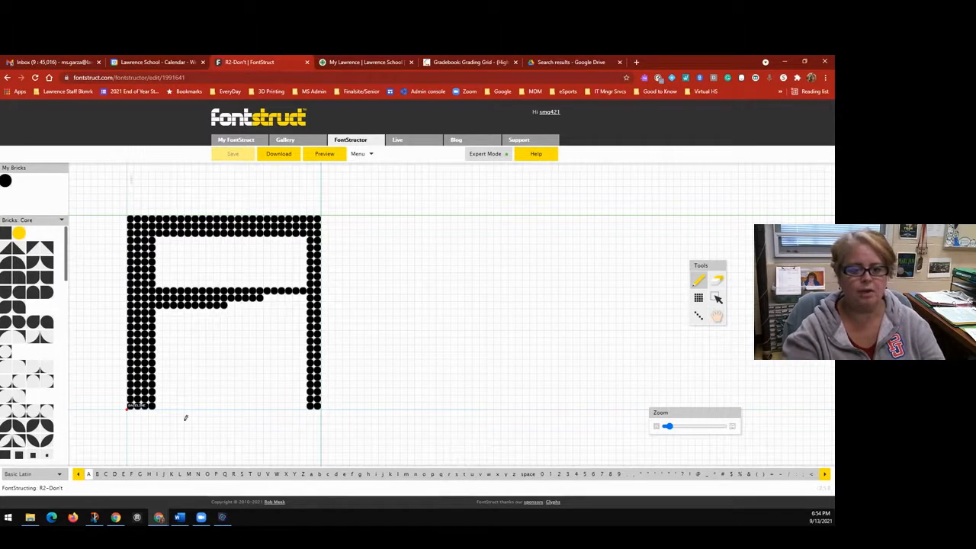
Step: Open the letter B, draw its left stem five circle bricks wide from guide to baseline, and erase the stray brick below
click(96, 474)
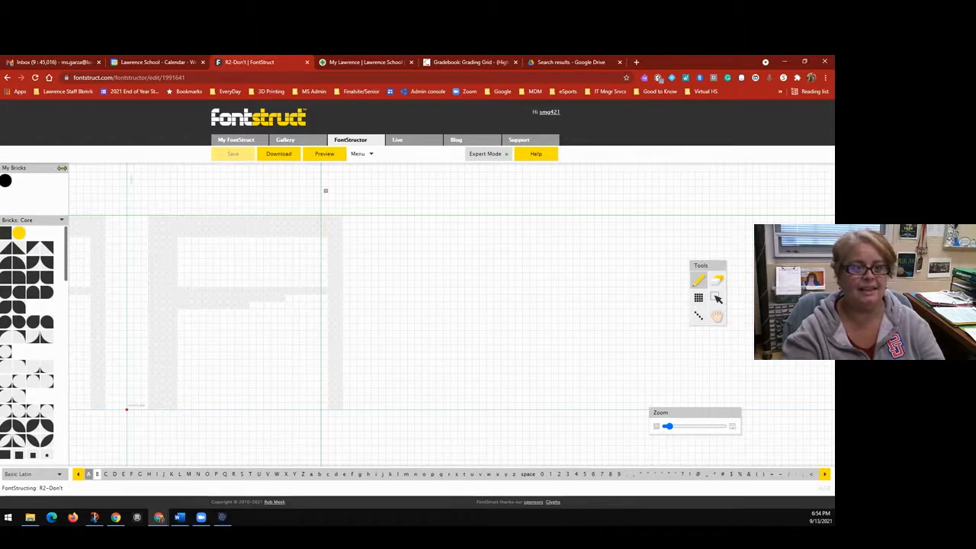
click(717, 317)
drag(419, 364, 576, 364)
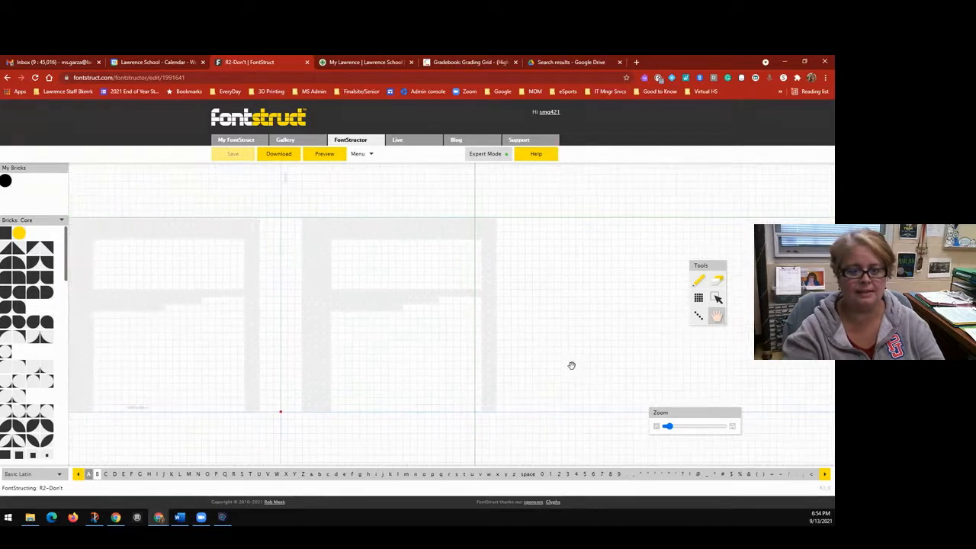
click(19, 234)
mouse_move(288, 220)
mouse_down()
mouse_move(315, 218)
mouse_move(313, 404)
mouse_move(303, 408)
mouse_move(291, 408)
mouse_move(284, 356)
mouse_move(284, 226)
mouse_move(307, 237)
mouse_move(290, 258)
mouse_move(305, 245)
mouse_move(308, 282)
mouse_move(288, 294)
mouse_move(299, 278)
mouse_move(293, 328)
mouse_move(305, 302)
mouse_move(297, 335)
mouse_move(307, 328)
mouse_move(292, 336)
mouse_move(297, 372)
mouse_move(305, 363)
mouse_move(296, 399)
mouse_up()
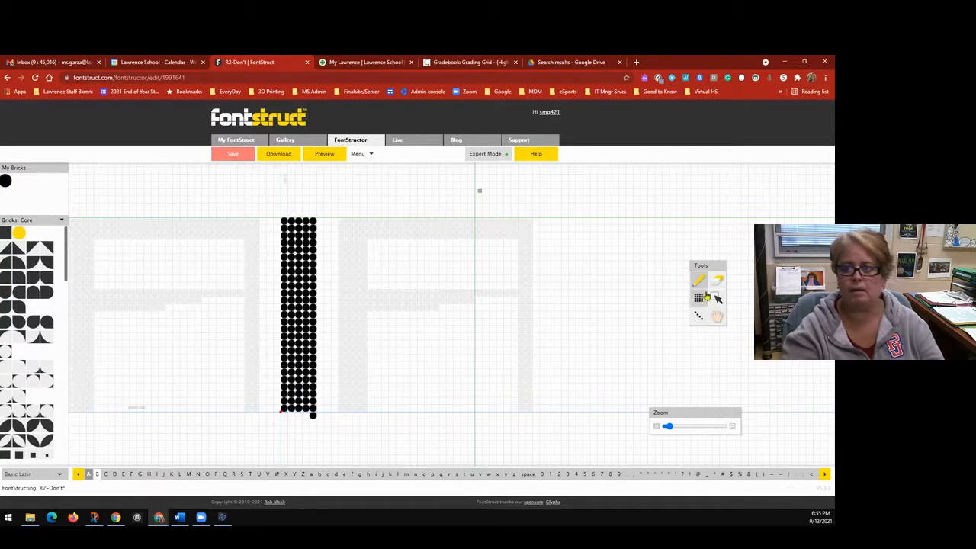
key(e)
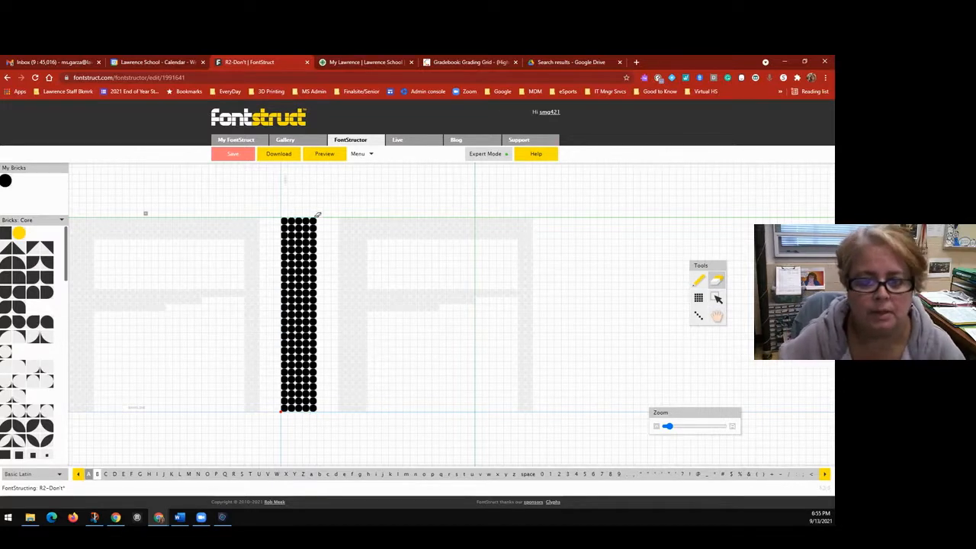
Step: Draw the B's top bar three bricks thick and its upper right side, curving inward to start the waist notch
click(691, 279)
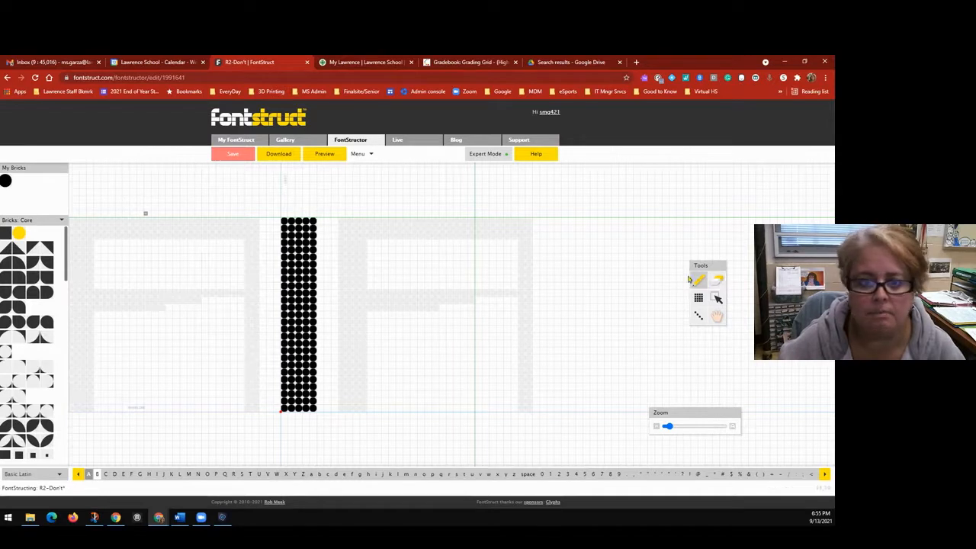
click(321, 221)
mouse_move(321, 233)
mouse_down()
mouse_move(467, 235)
mouse_move(470, 222)
mouse_move(324, 220)
mouse_move(466, 230)
mouse_move(471, 268)
mouse_move(473, 242)
mouse_move(464, 243)
mouse_move(458, 294)
mouse_up()
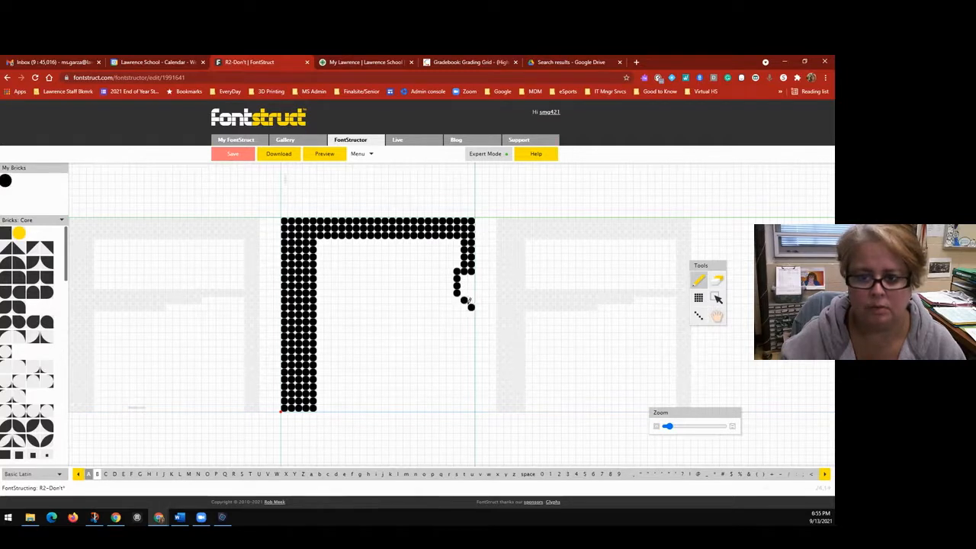
Step: Complete the B's waist notch and draw its lower right side two bricks wide down to the baseline
click(457, 299)
click(471, 306)
click(471, 306)
click(471, 314)
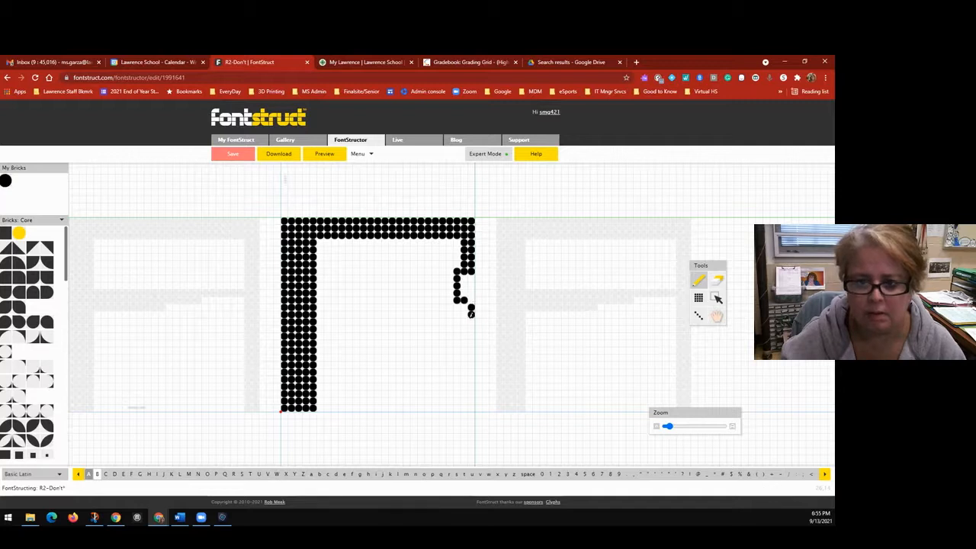
mouse_move(465, 314)
mouse_down()
mouse_move(472, 404)
mouse_move(464, 339)
mouse_up()
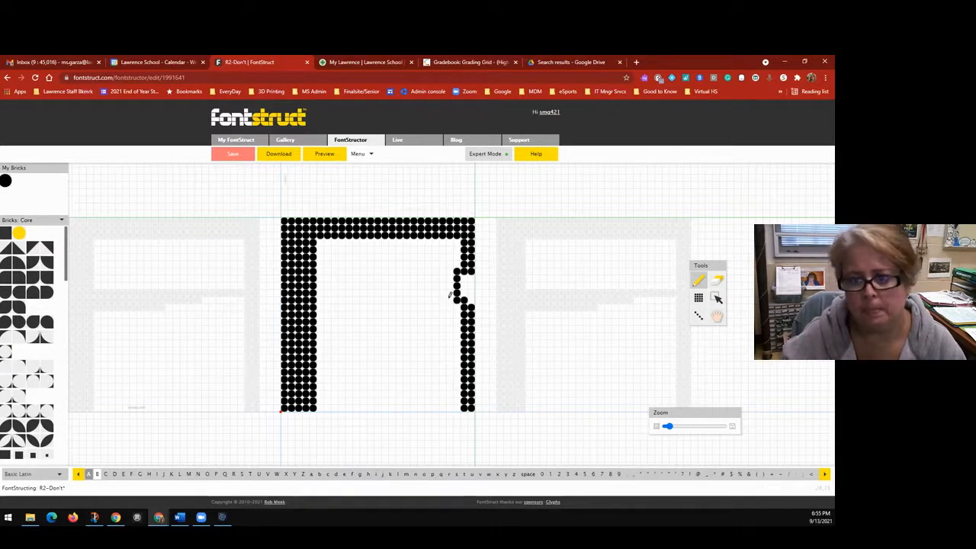
Step: Draw the B's middle bar with a stepped lower edge from the left stem to the notch, and erase the stray brick
mouse_move(451, 299)
mouse_down()
mouse_move(447, 285)
mouse_move(397, 285)
mouse_move(312, 289)
mouse_move(370, 287)
mouse_move(394, 299)
mouse_move(320, 299)
mouse_up()
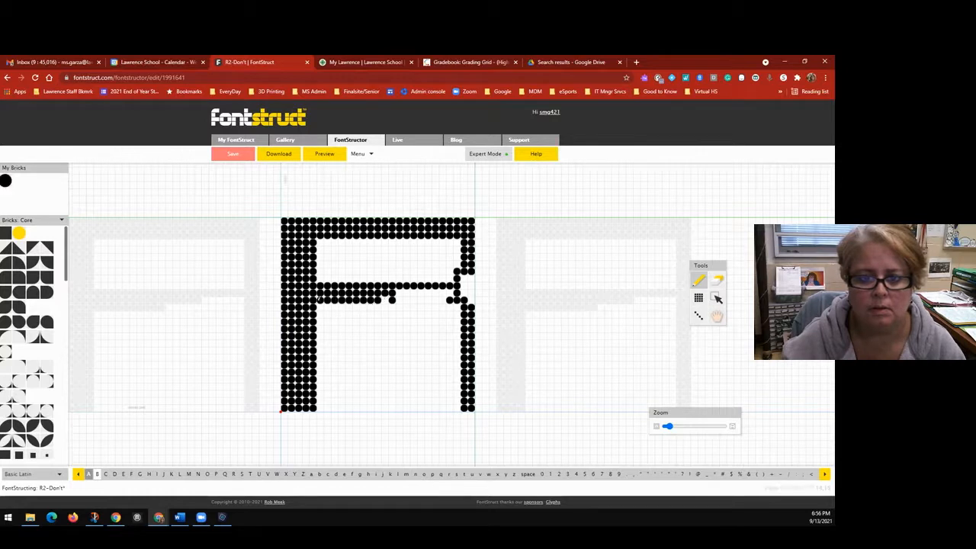
drag(399, 292, 408, 291)
click(407, 293)
click(386, 300)
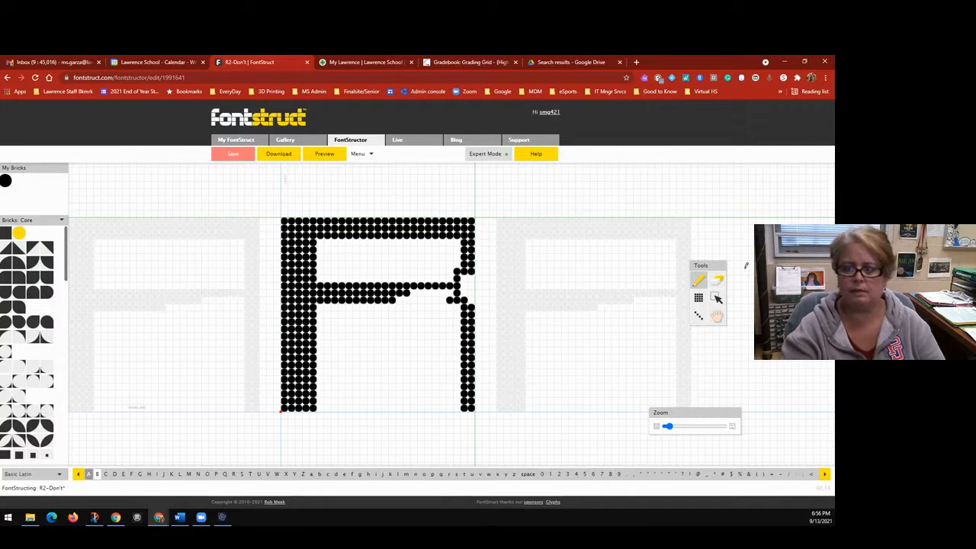
click(715, 283)
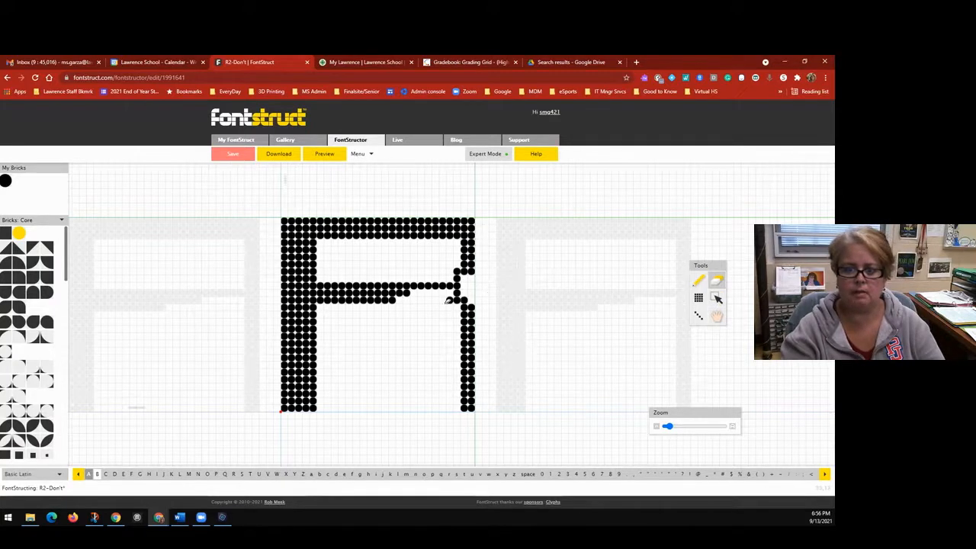
Step: Close the B with a bottom bar three bricks thick along the baseline, and save the FontStruction
click(698, 280)
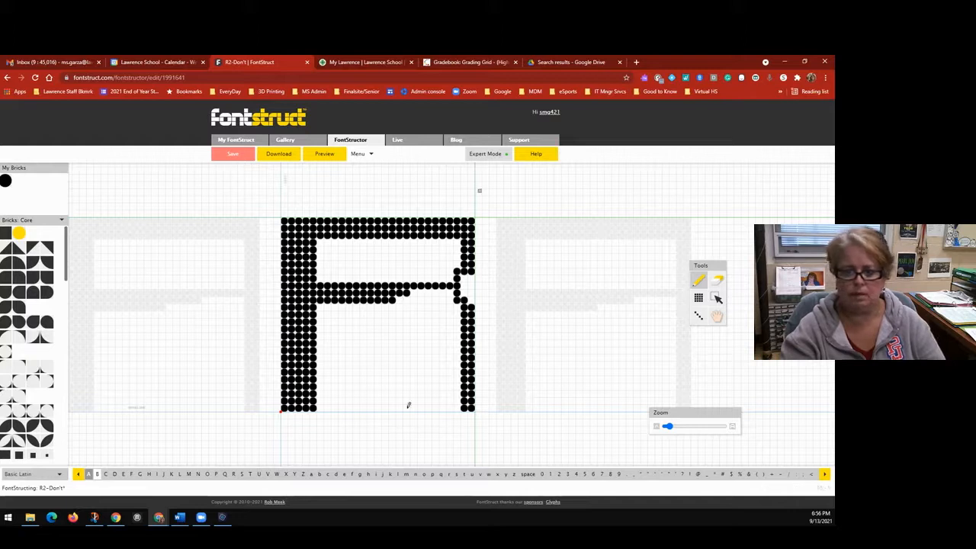
mouse_move(321, 406)
mouse_down()
mouse_move(321, 395)
mouse_move(364, 389)
mouse_move(456, 393)
mouse_move(458, 406)
mouse_move(317, 406)
mouse_move(446, 401)
mouse_move(376, 401)
mouse_up()
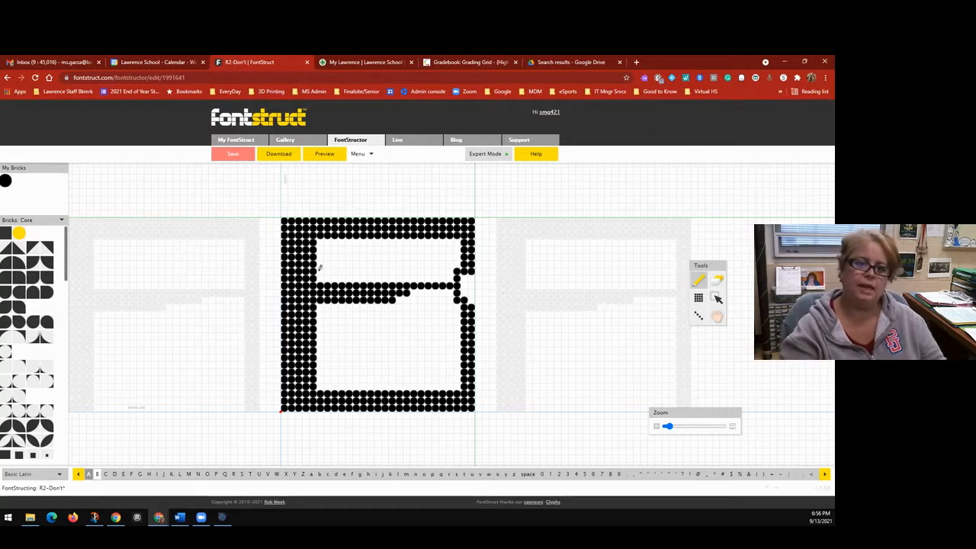
click(225, 159)
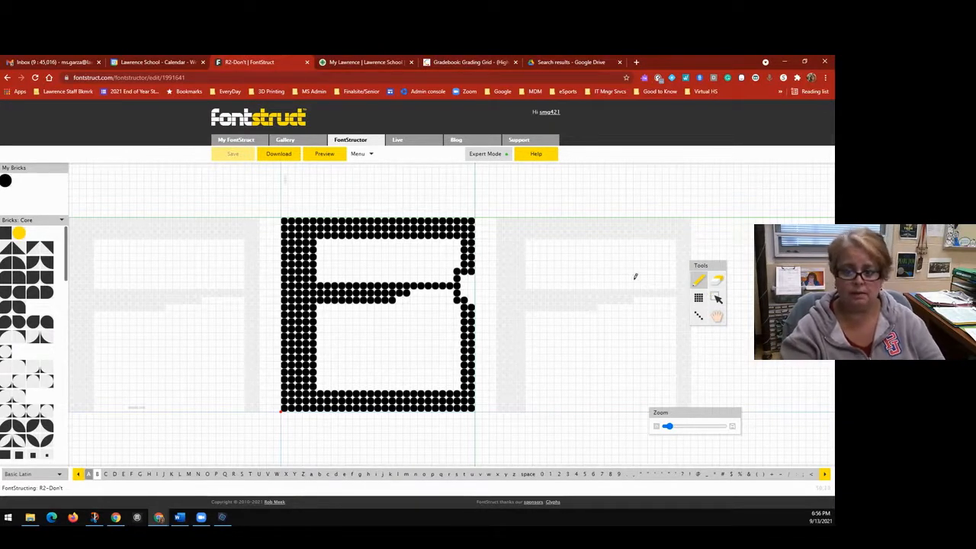
Step: Select all bricks of the letter B and copy them
click(717, 298)
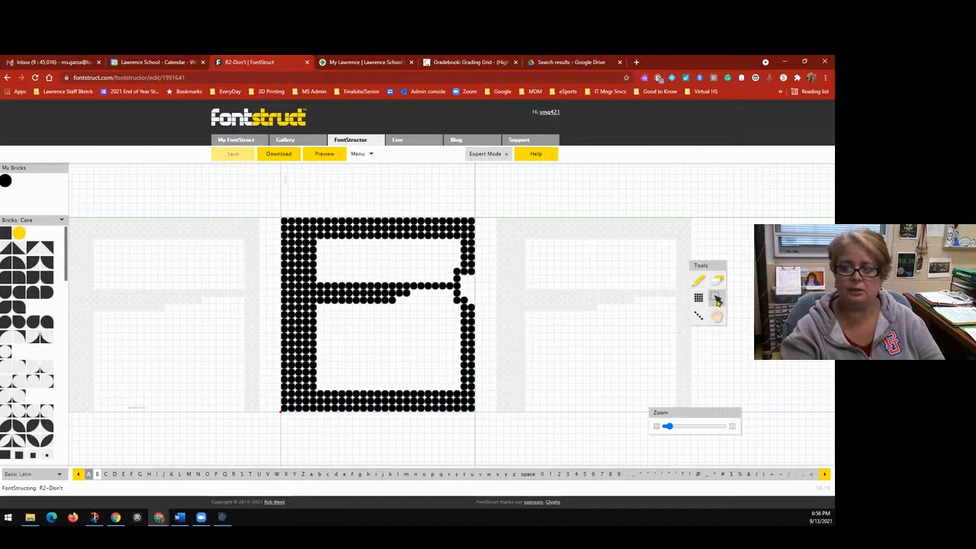
drag(276, 214, 481, 414)
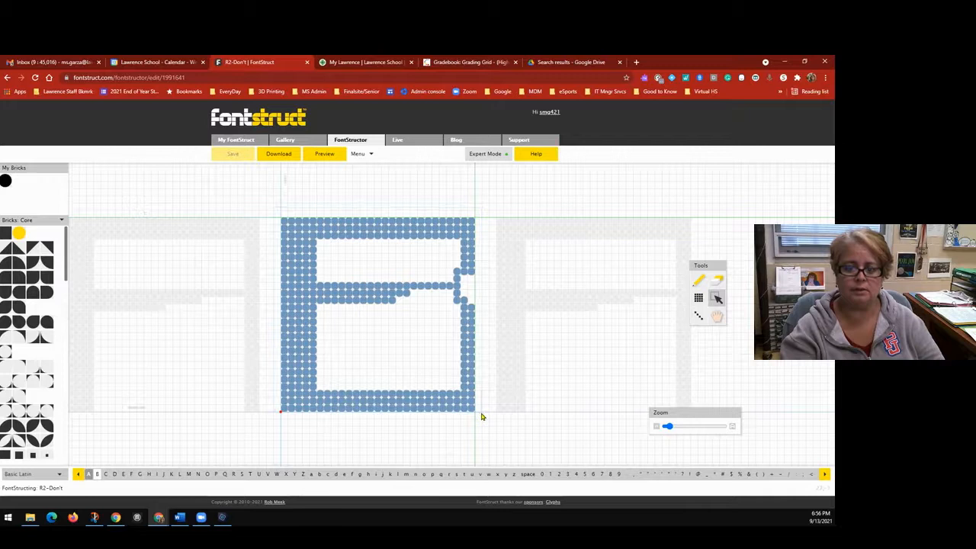
click(363, 152)
mouse_move(368, 168)
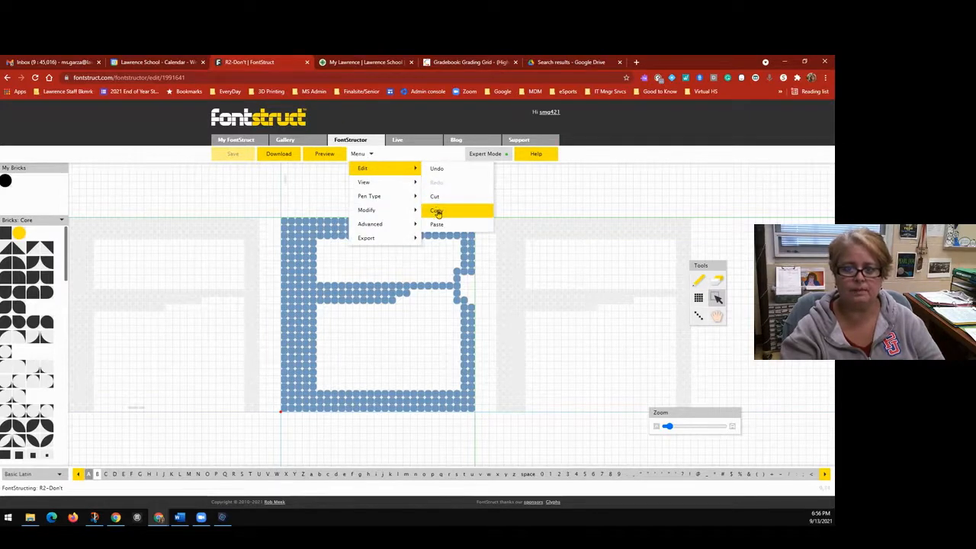
click(438, 213)
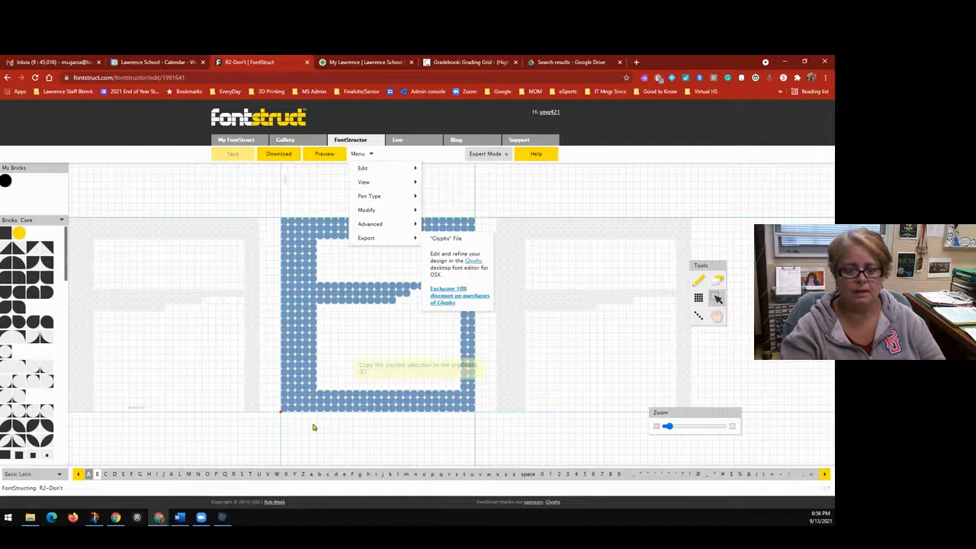
Step: Open the capital P glyph and paste the copied B bricks into it
click(216, 474)
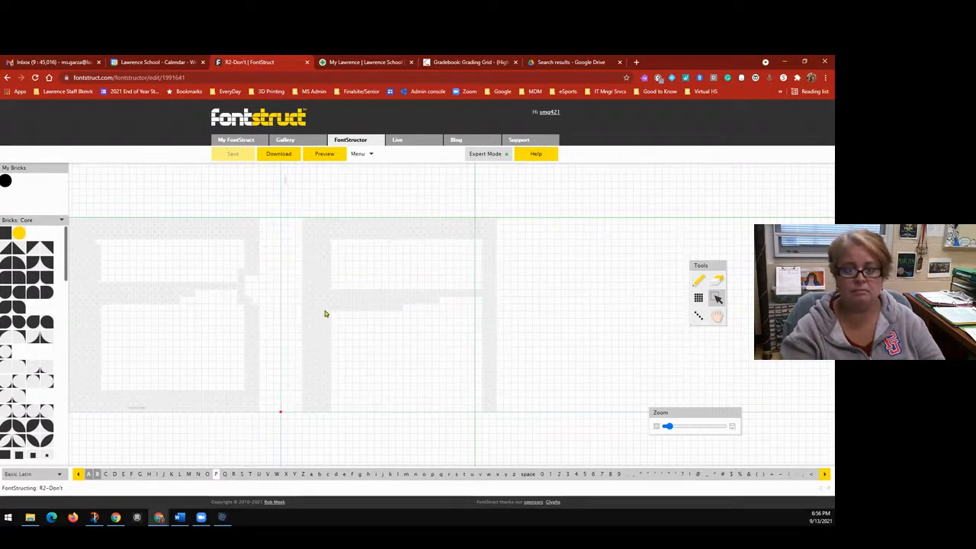
click(359, 154)
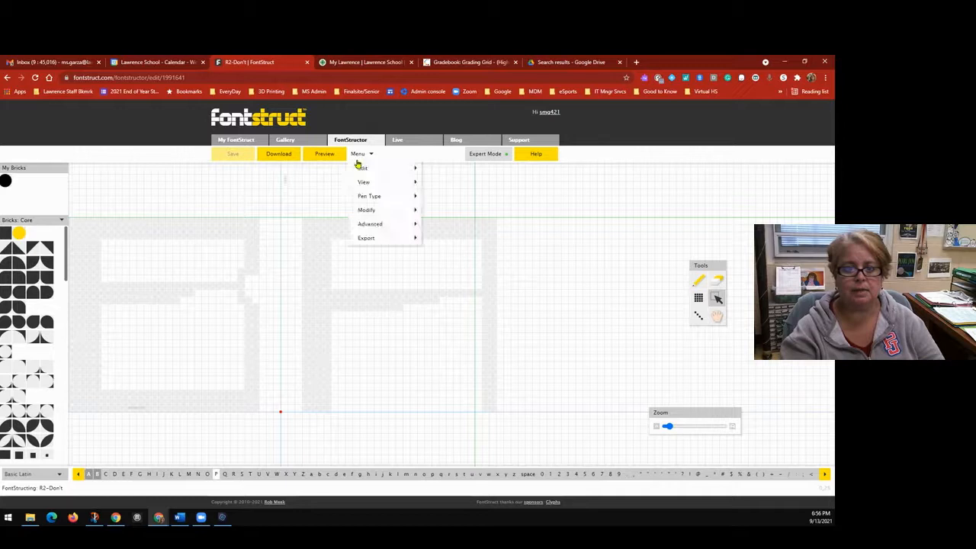
mouse_move(392, 169)
click(435, 225)
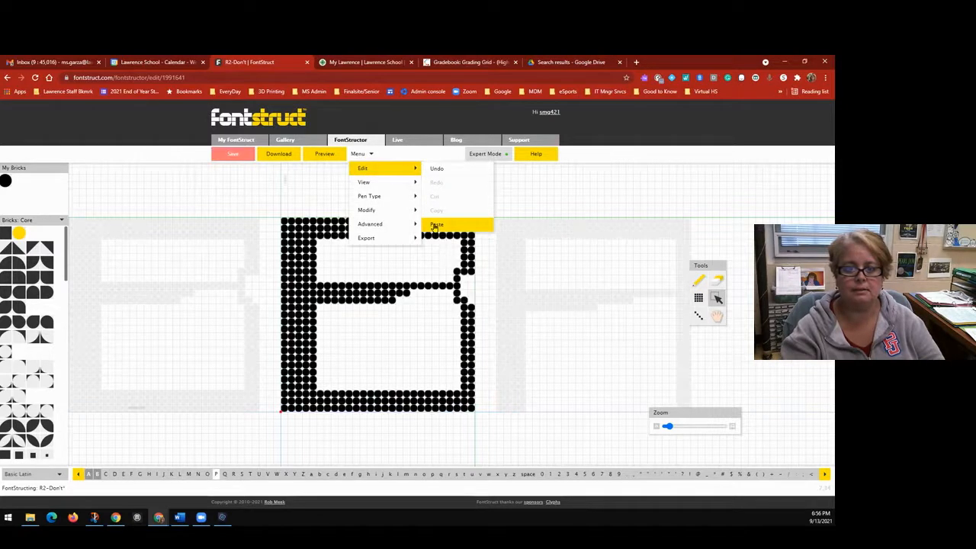
click(428, 259)
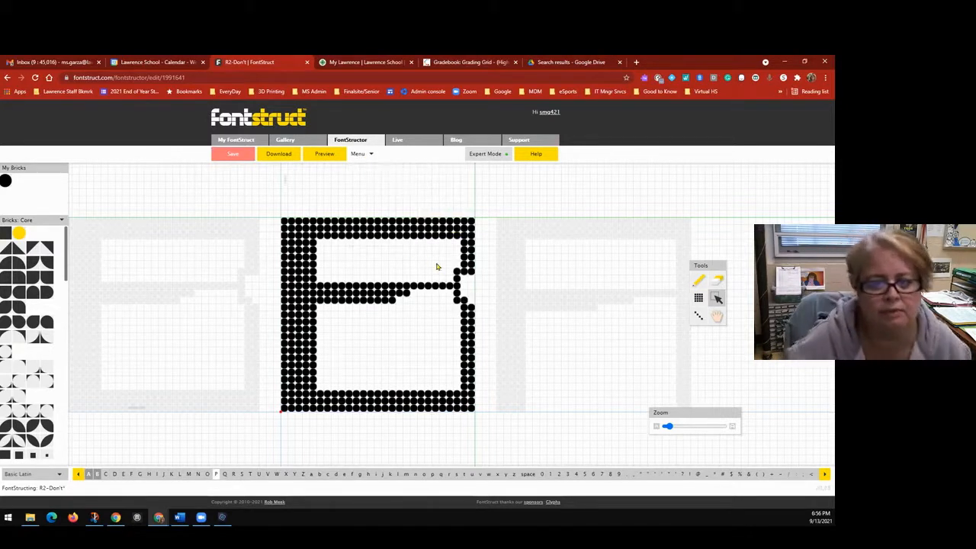
Step: Erase the bottom bar and the lower right side of the pasted B to form the P, and save the FontStruction
click(717, 280)
drag(481, 416, 316, 377)
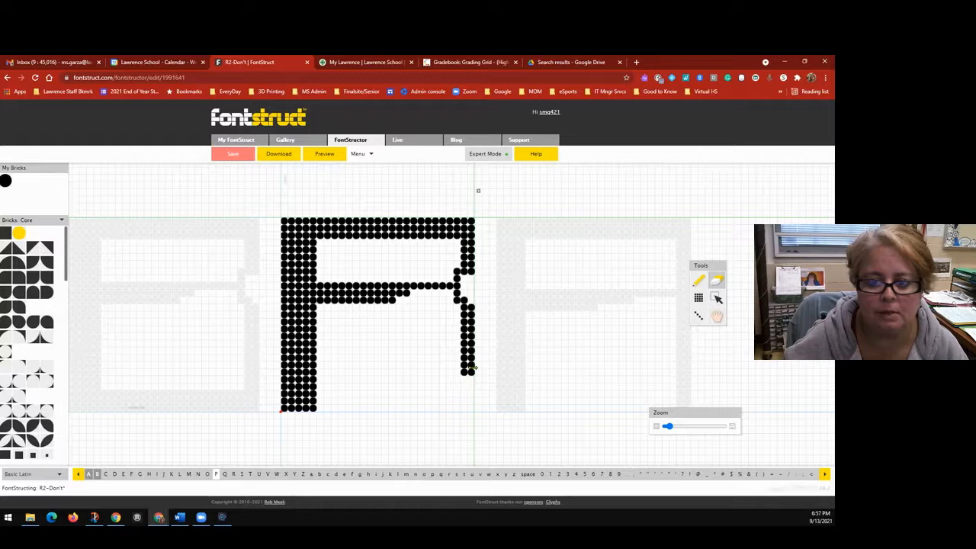
mouse_move(503, 377)
mouse_down()
mouse_move(445, 366)
mouse_move(443, 295)
mouse_up()
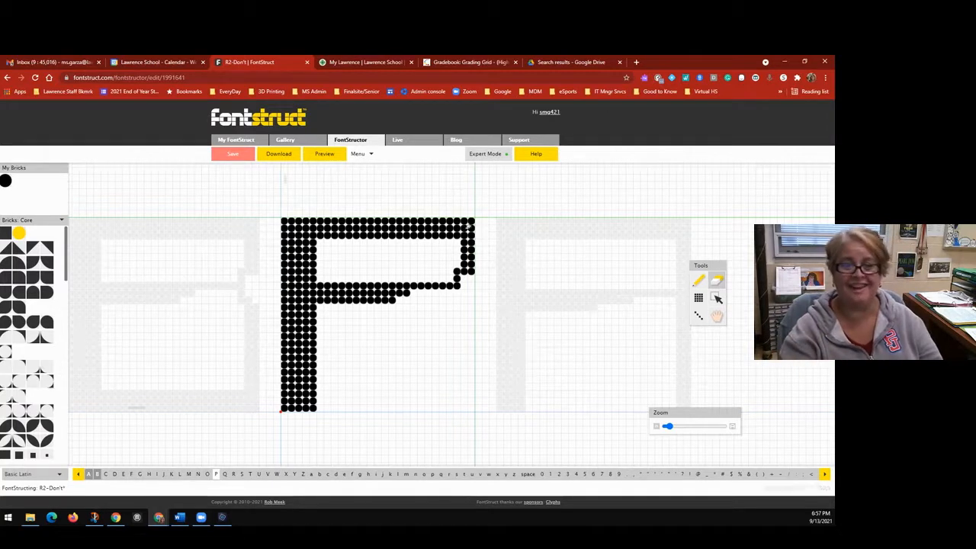
click(232, 153)
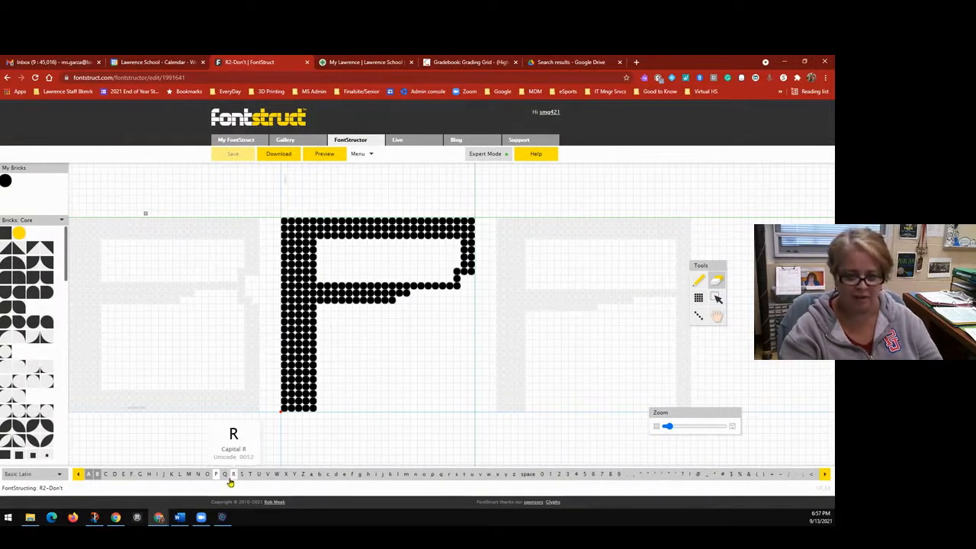
Step: Return to the capital B glyph, select all its bricks and copy them
click(97, 475)
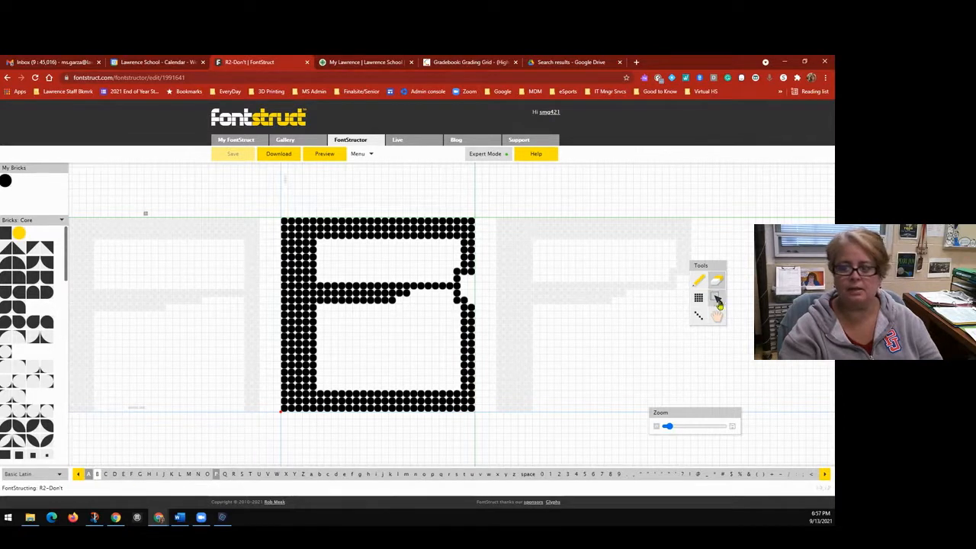
click(718, 298)
drag(267, 208, 486, 419)
click(356, 155)
mouse_move(364, 174)
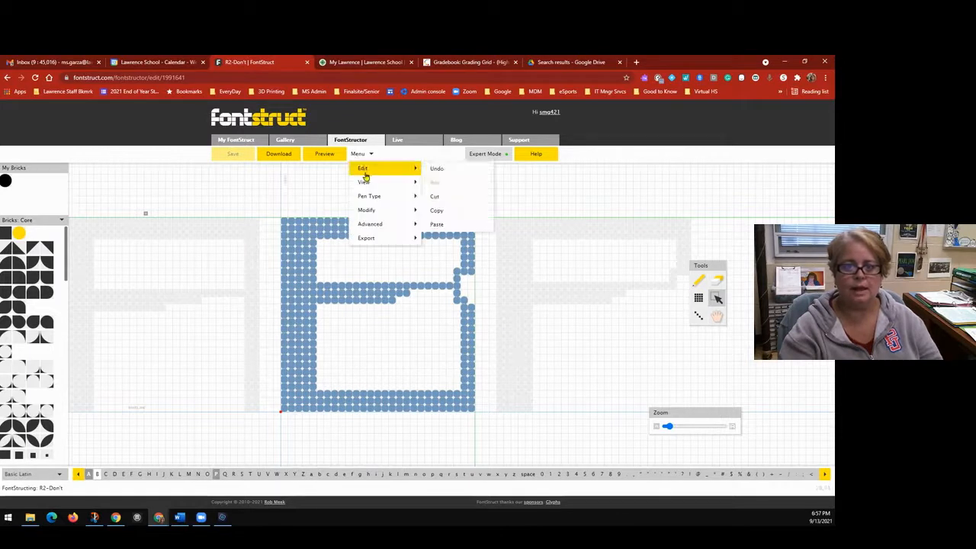
click(437, 211)
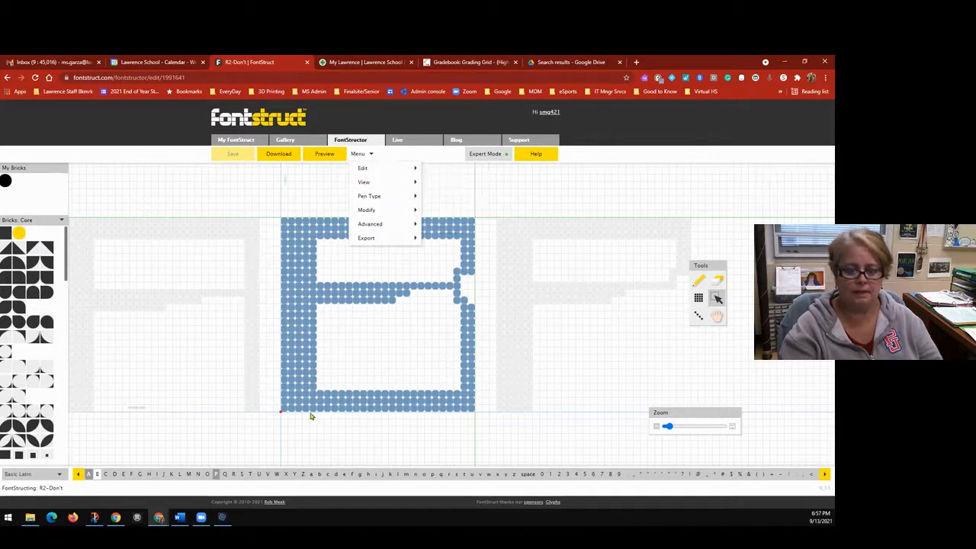
Step: Open the capital R glyph and paste the copied B bricks into it
click(233, 475)
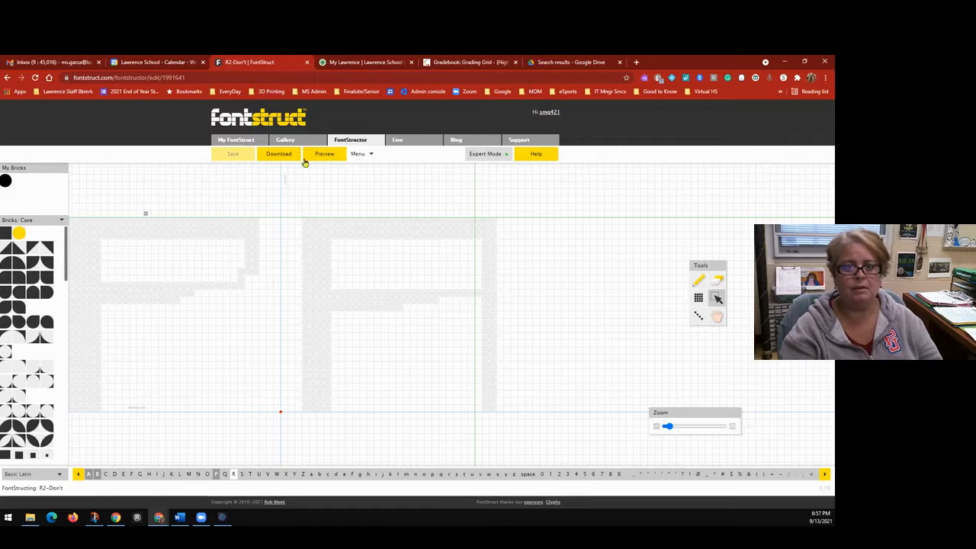
click(358, 154)
mouse_move(384, 168)
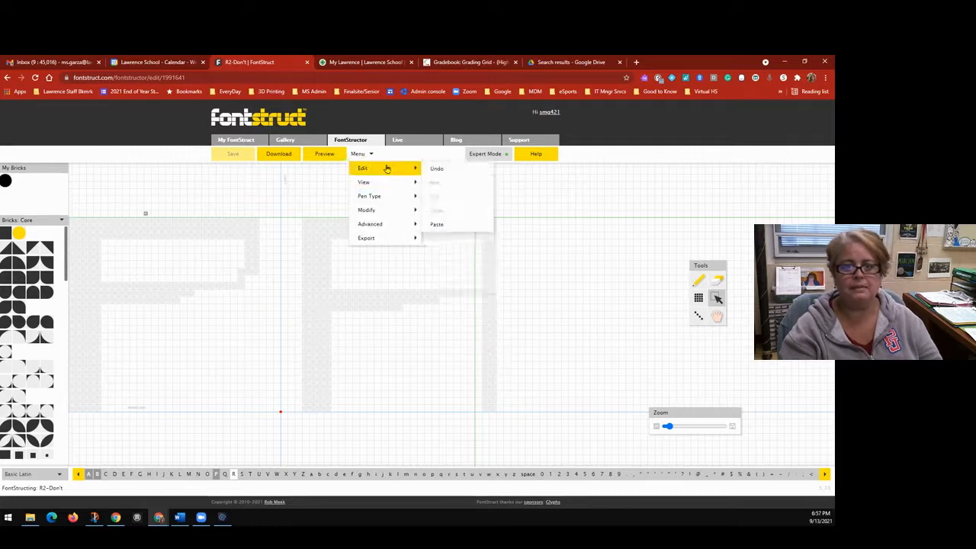
click(437, 224)
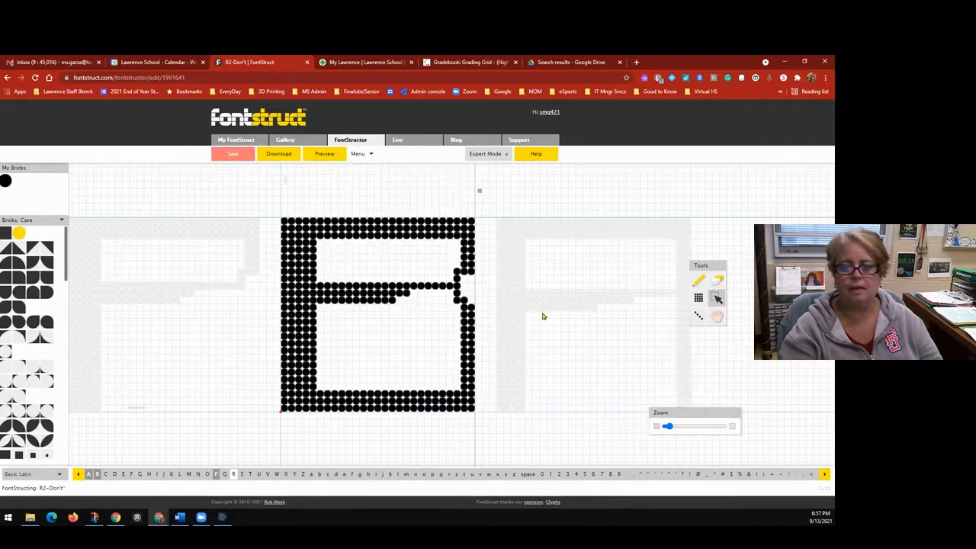
Step: Erase the bottom bar between the two legs to form the R, and save the FontStruction
click(716, 280)
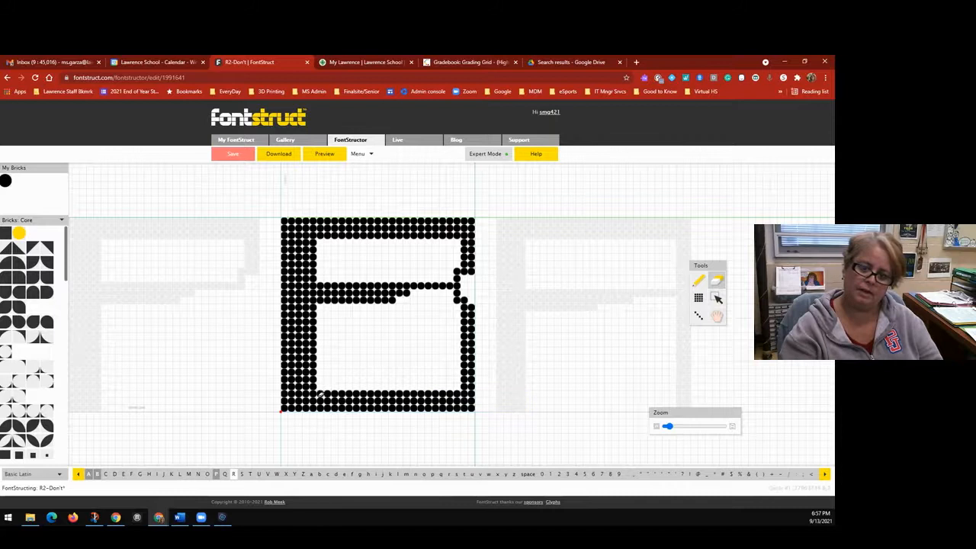
mouse_move(322, 386)
mouse_down()
mouse_move(368, 405)
mouse_move(459, 412)
mouse_up()
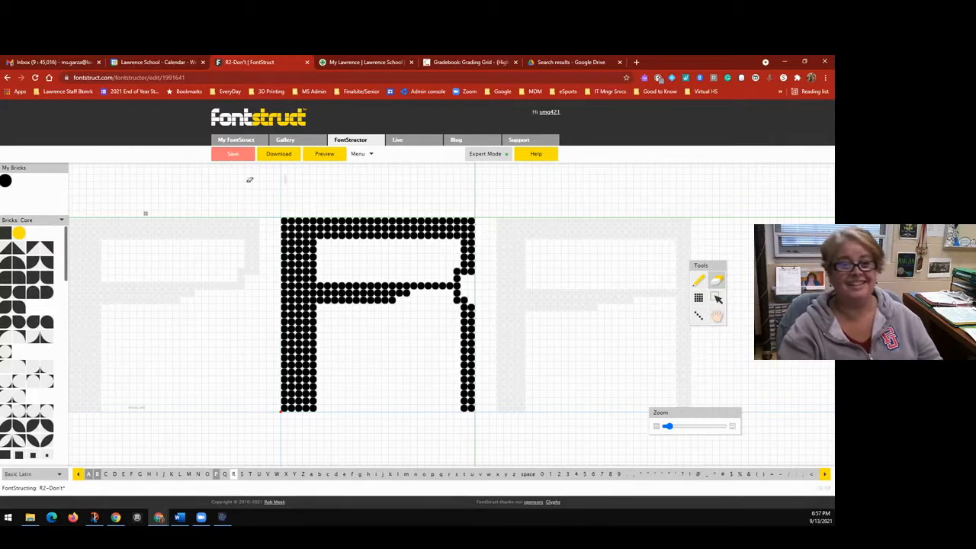
click(242, 160)
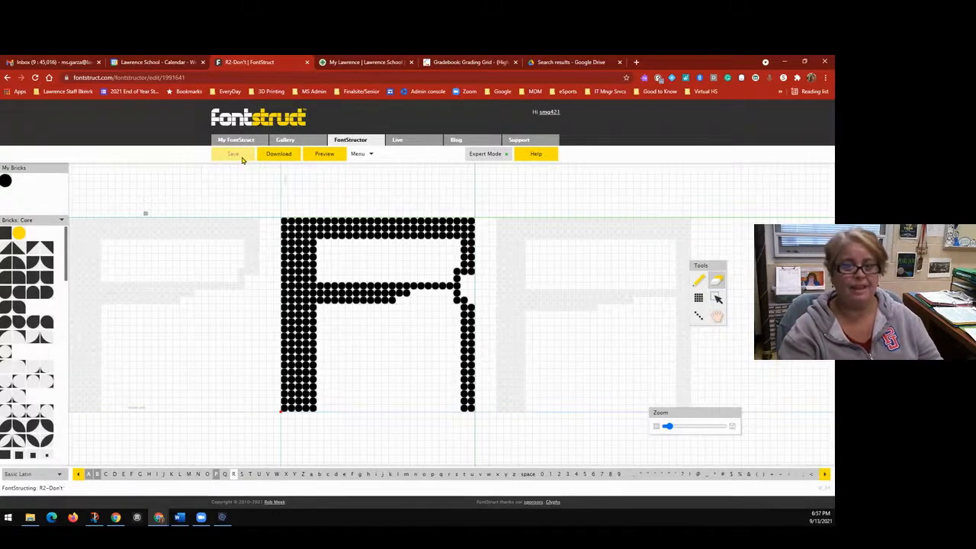
Step: Preview the font with the sample letters ABPR, and return to the glyph editor
click(326, 155)
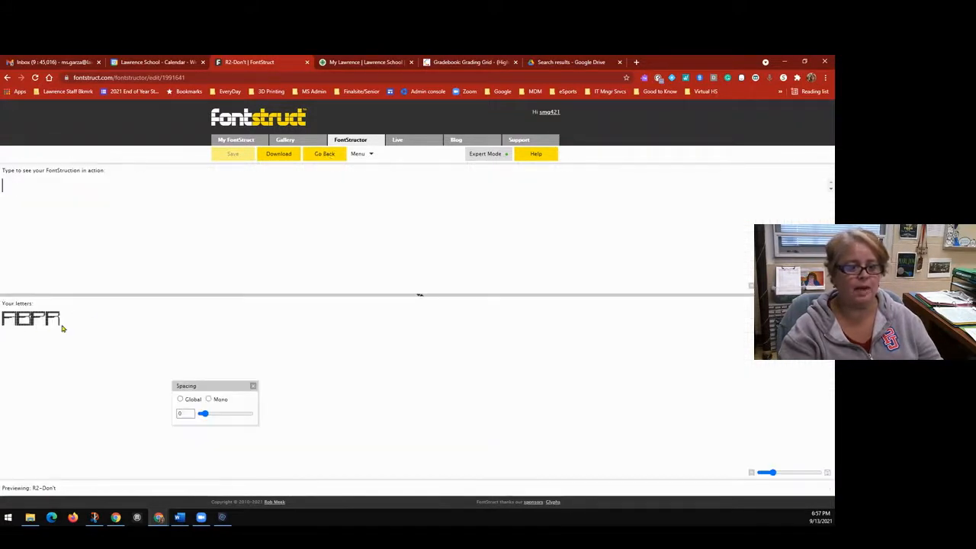
click(50, 204)
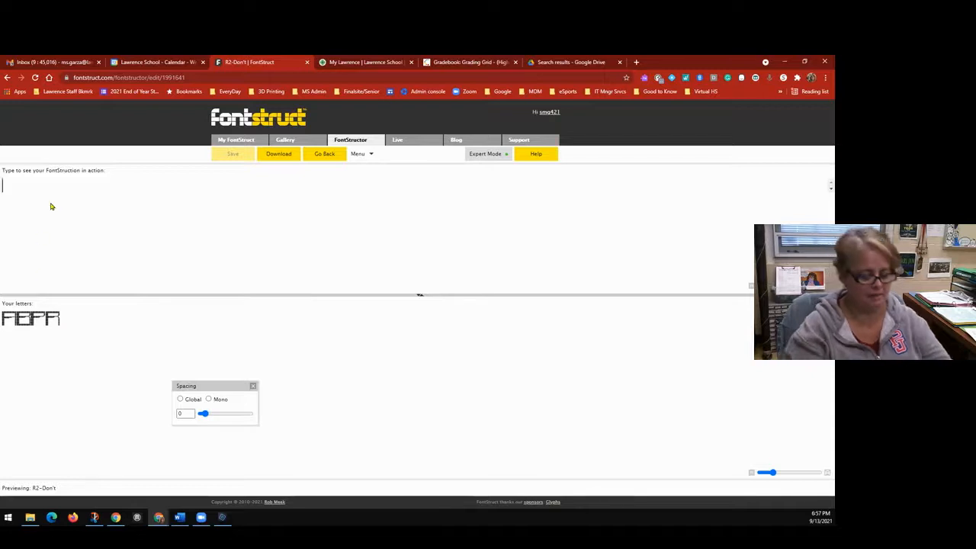
text(FEPR)
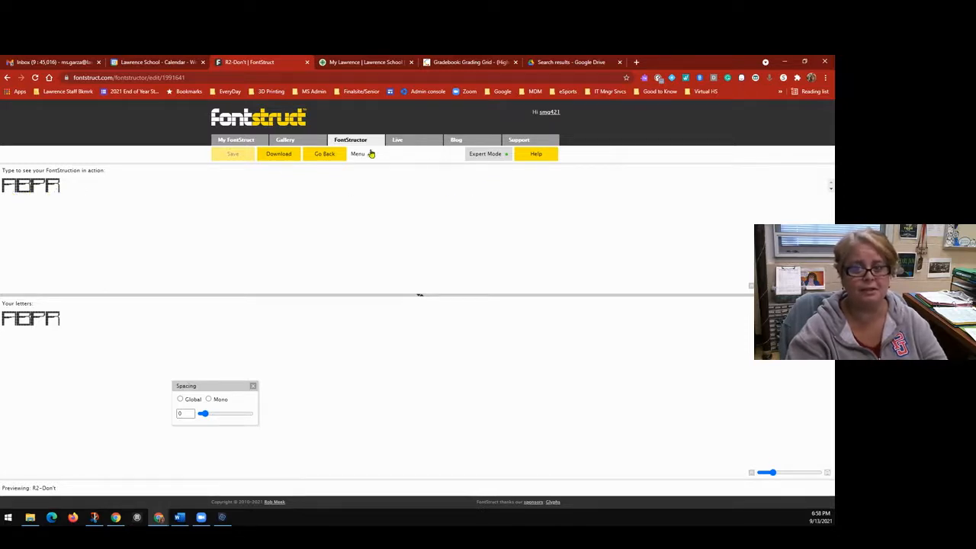
click(325, 154)
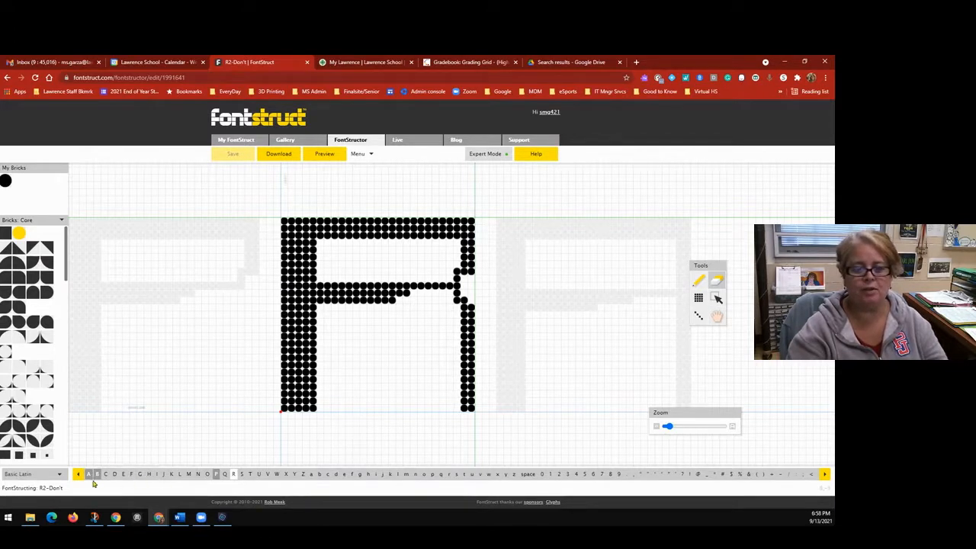
Step: In the lowercase a glyph, draw a stem four bricks wide and about 17 bricks high, and clear the bricks below the baseline
click(312, 476)
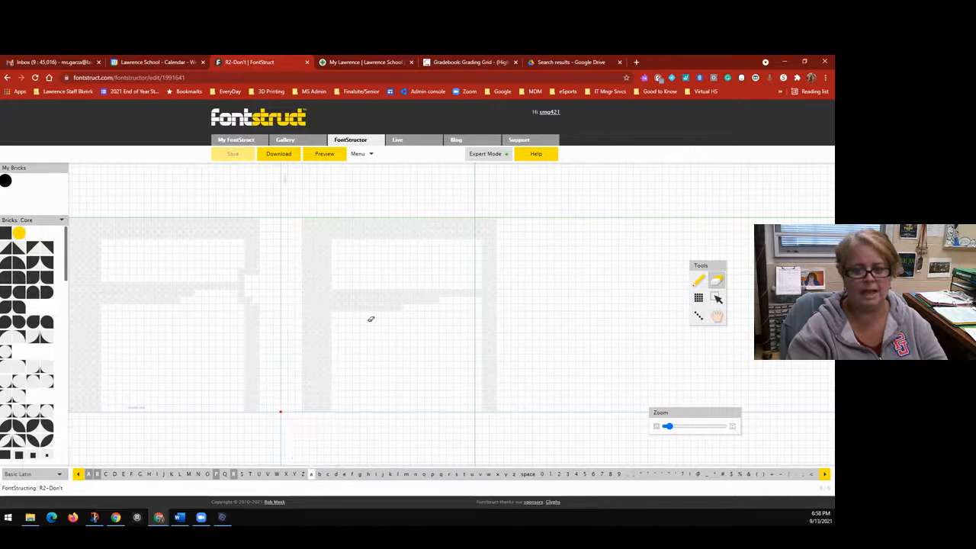
click(694, 279)
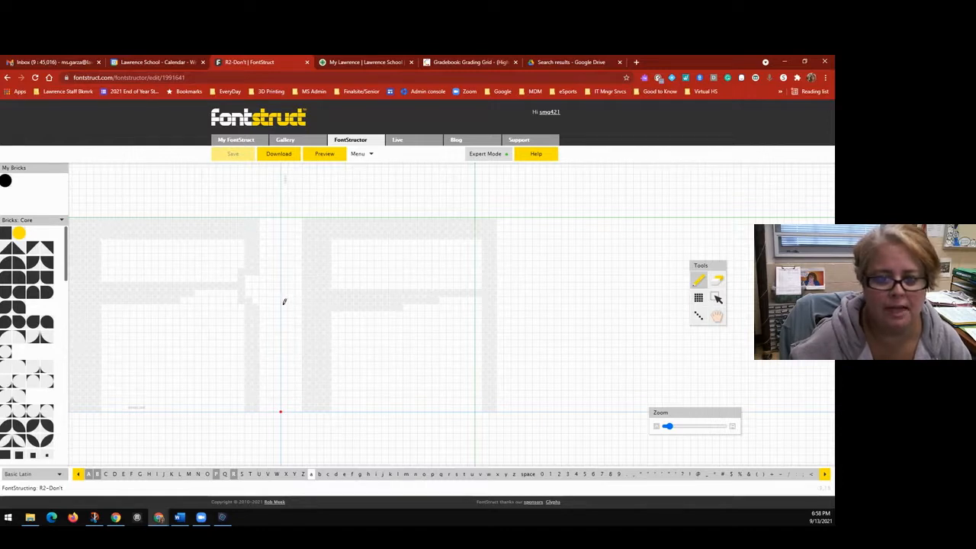
mouse_move(283, 409)
mouse_down()
mouse_move(299, 410)
mouse_move(285, 403)
mouse_move(286, 295)
mouse_up()
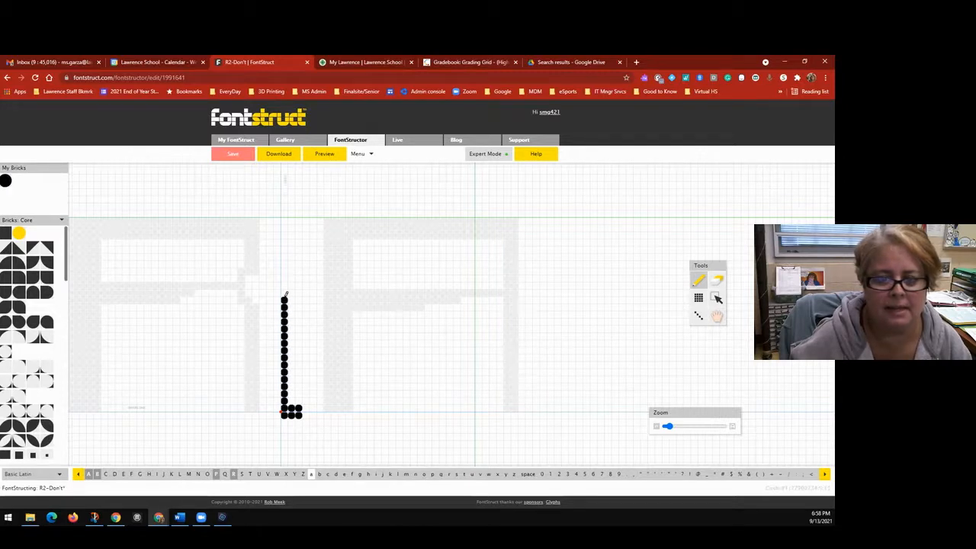
mouse_move(301, 291)
mouse_down()
mouse_move(306, 405)
mouse_move(308, 295)
mouse_move(292, 298)
mouse_move(292, 388)
mouse_move(305, 416)
mouse_move(280, 416)
mouse_up()
click(712, 280)
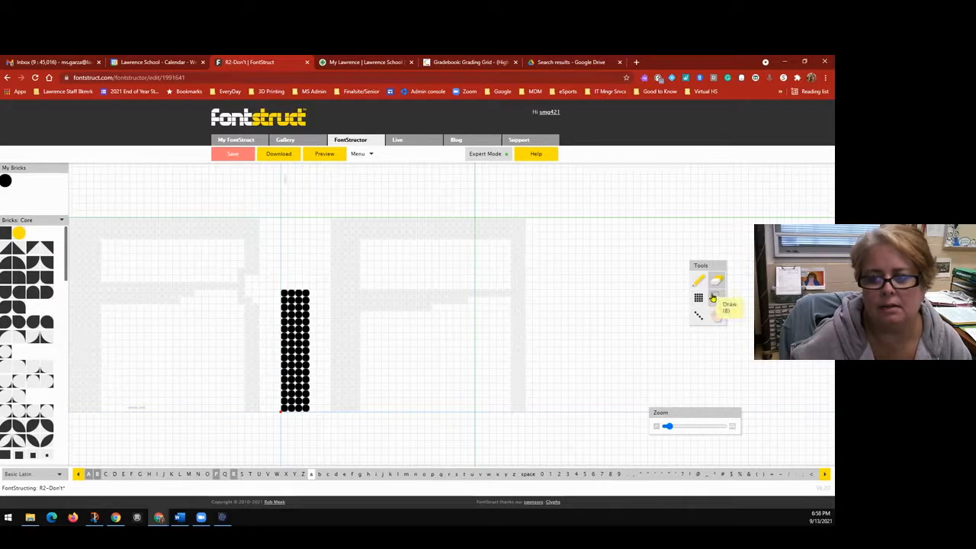
Step: Move the stem about 14 bricks to the right and draw a three-brick-thick bar from its top back to the left guide
click(718, 298)
drag(264, 284, 329, 427)
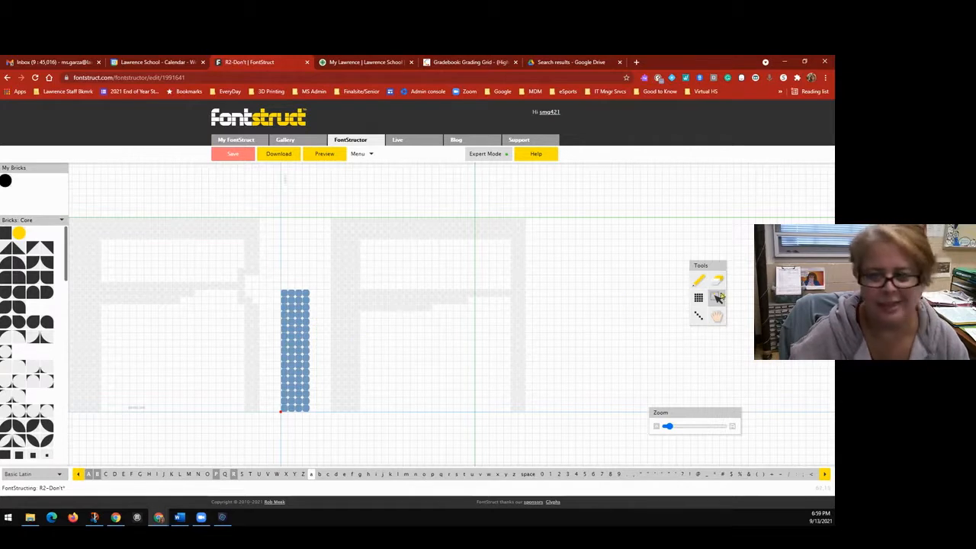
drag(294, 356, 395, 358)
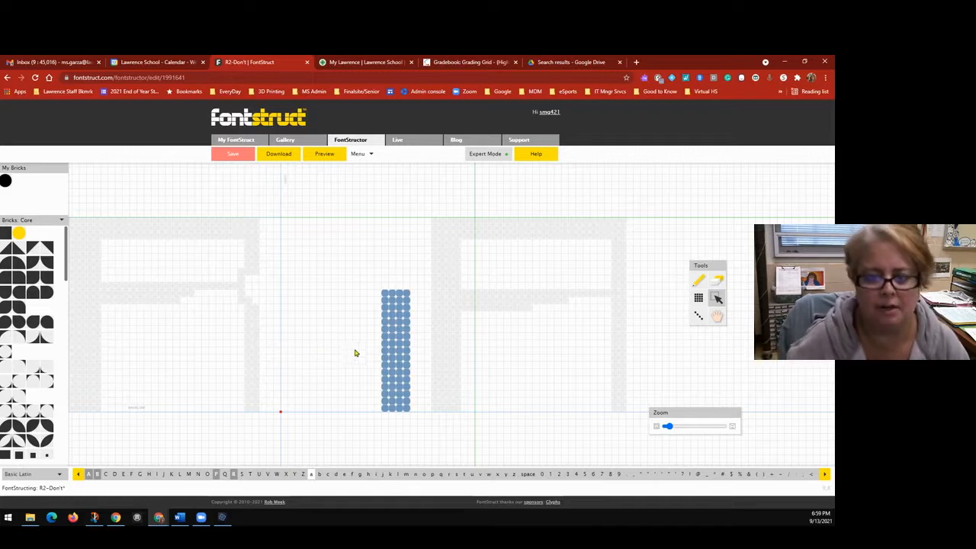
click(699, 280)
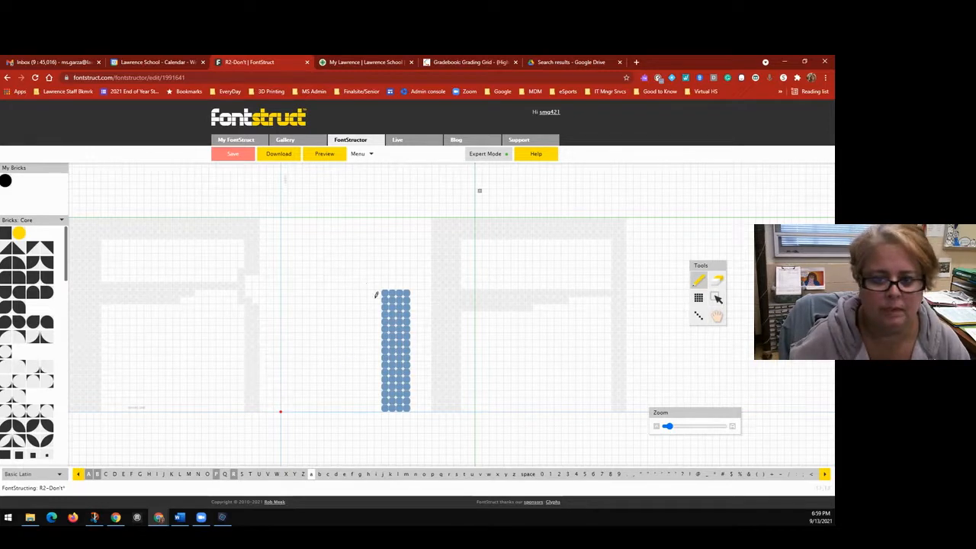
mouse_move(379, 299)
mouse_down()
mouse_move(284, 292)
mouse_move(368, 294)
mouse_move(335, 296)
mouse_move(379, 306)
mouse_move(283, 305)
mouse_up()
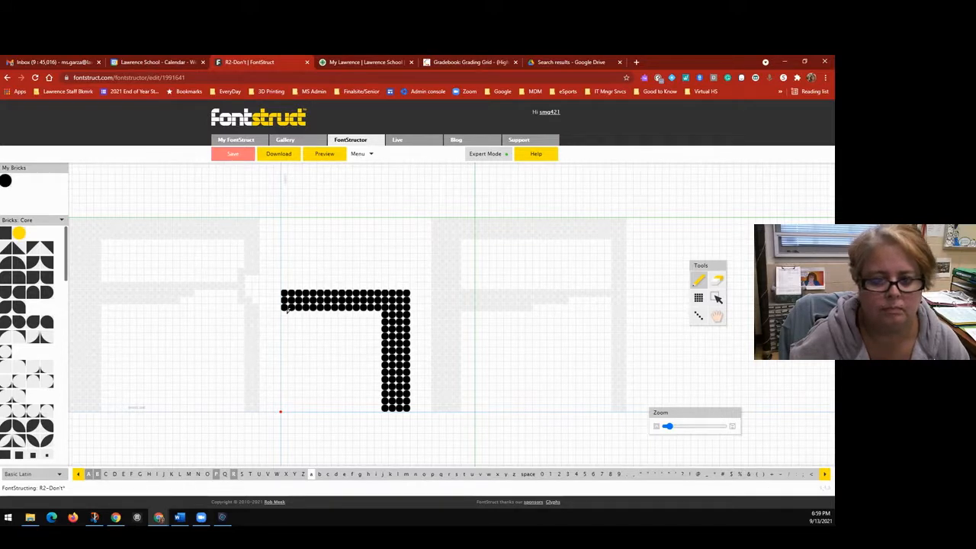
Step: Add a stepped diagonal tail at the stem's lower right, running down to two bricks below the baseline
click(413, 386)
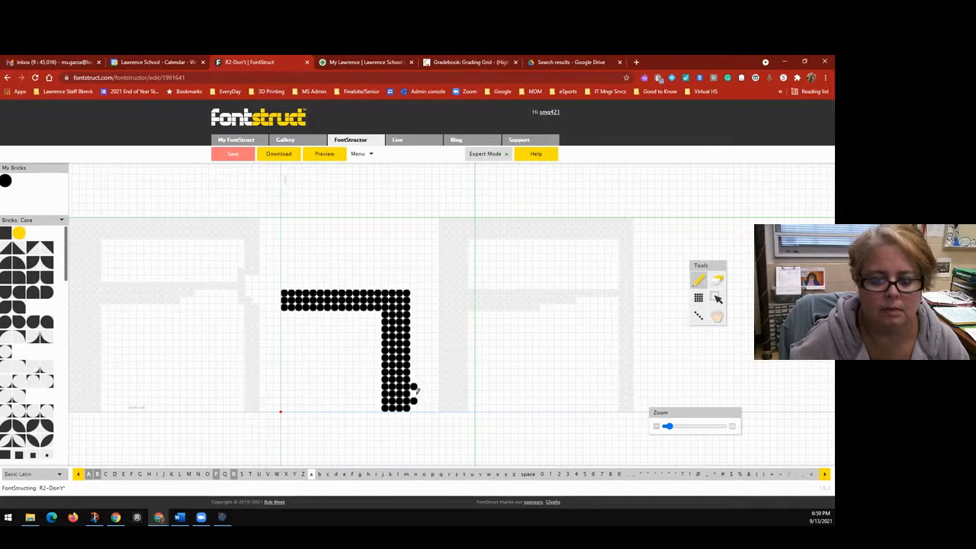
click(421, 395)
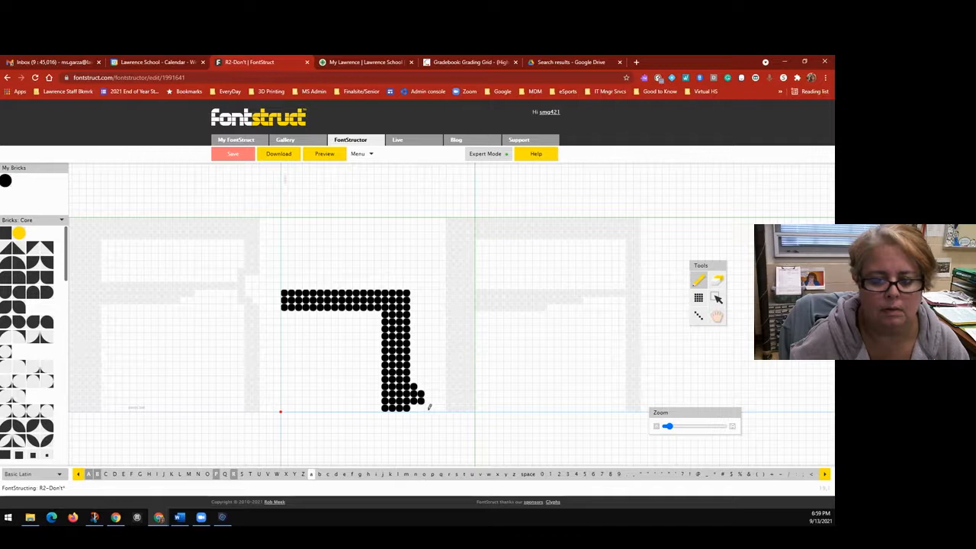
click(422, 407)
click(428, 407)
click(430, 413)
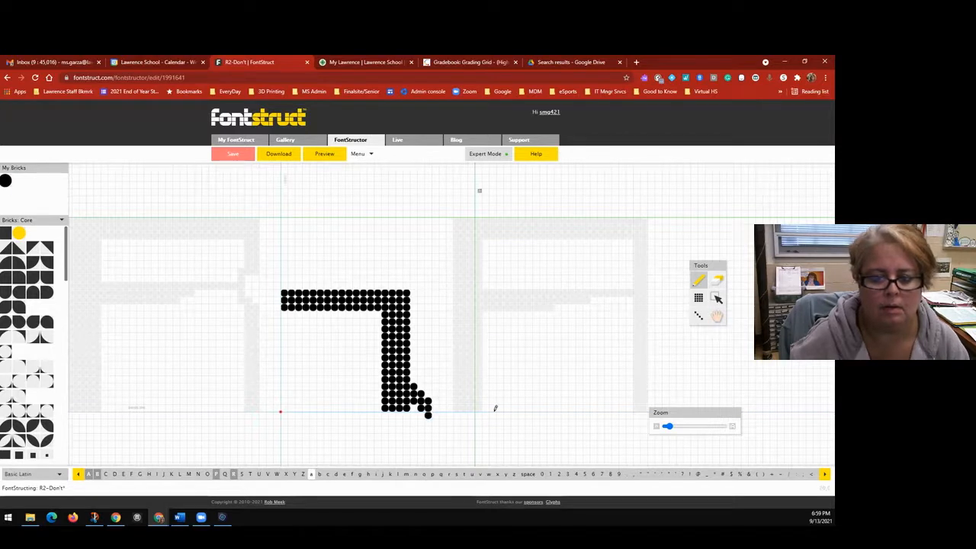
click(435, 421)
click(433, 415)
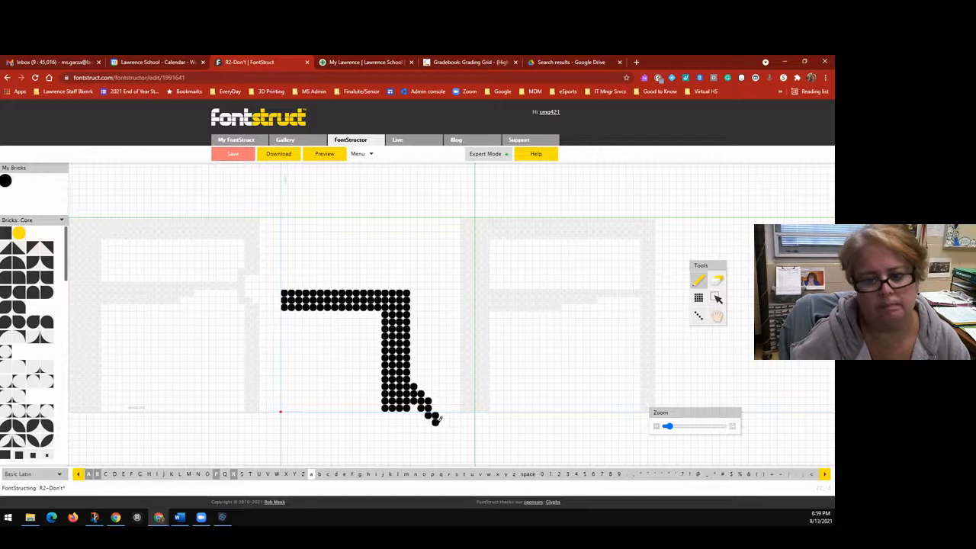
Step: Close the a with a left side and bottom bar three bricks thick, and erase the stray row below the baseline
mouse_move(287, 312)
mouse_down()
mouse_move(286, 332)
mouse_move(300, 329)
mouse_move(297, 410)
mouse_move(285, 407)
mouse_move(291, 330)
mouse_move(292, 399)
mouse_move(386, 392)
mouse_move(348, 412)
mouse_move(306, 412)
mouse_move(305, 400)
mouse_move(366, 410)
mouse_up()
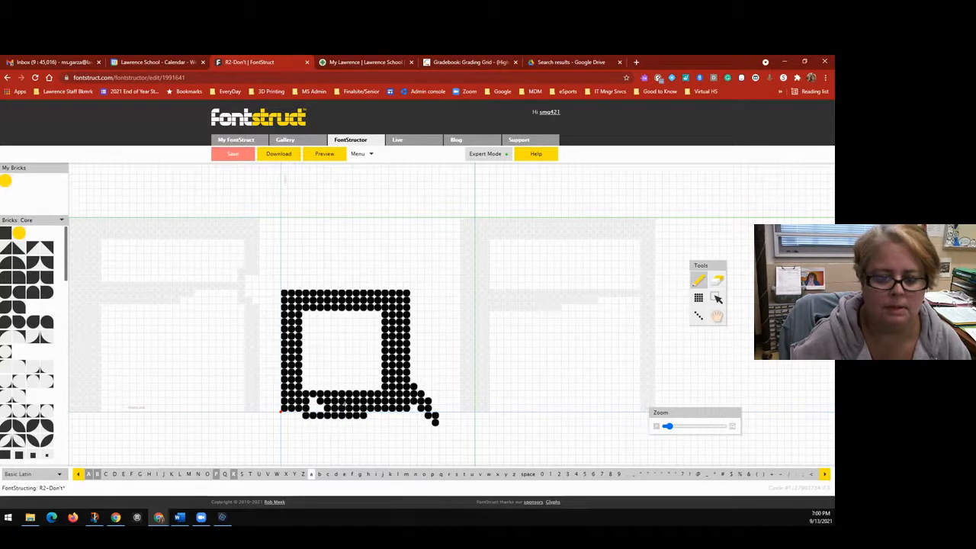
click(717, 280)
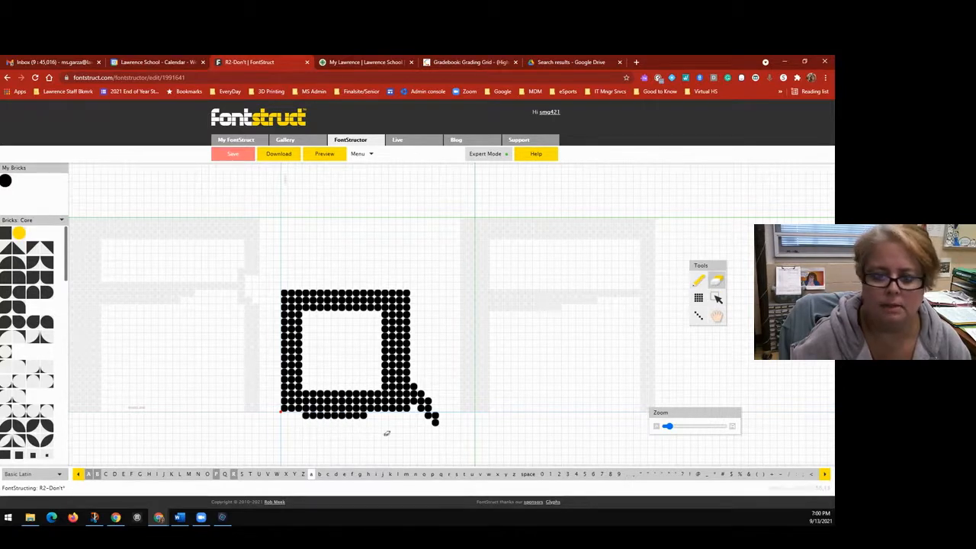
drag(372, 418, 312, 418)
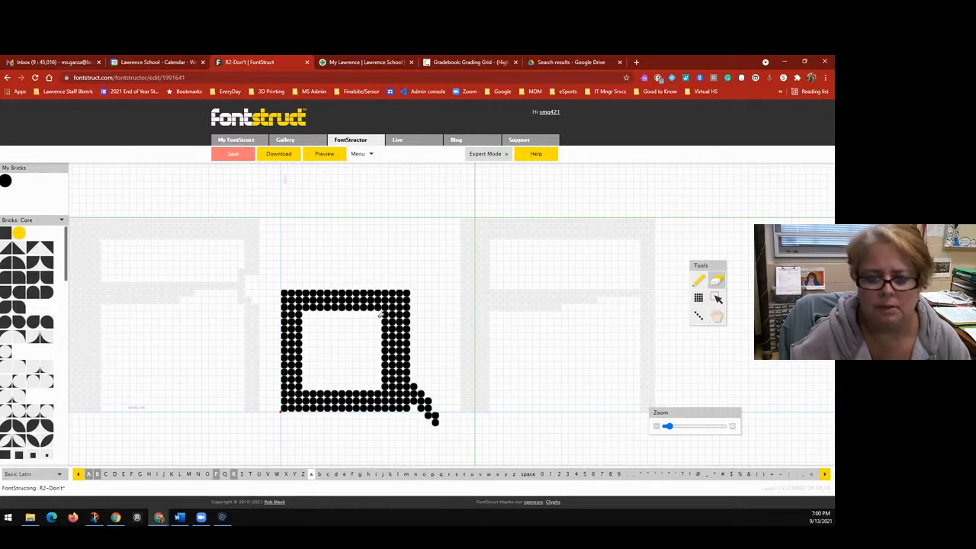
Step: Thin the a's right stem to two bricks, clip its upper-left corner, trim the tail to the baseline, and save the font
drag(385, 321, 394, 387)
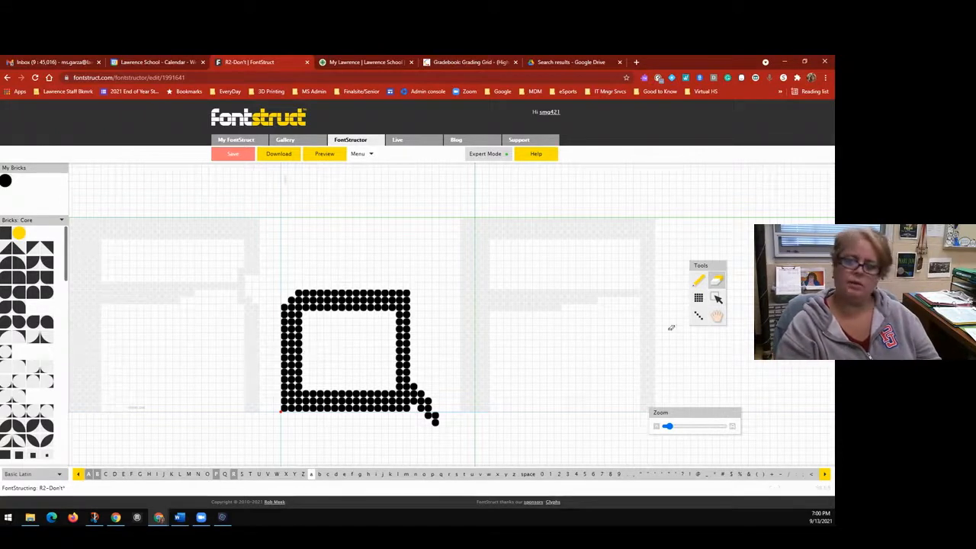
click(699, 281)
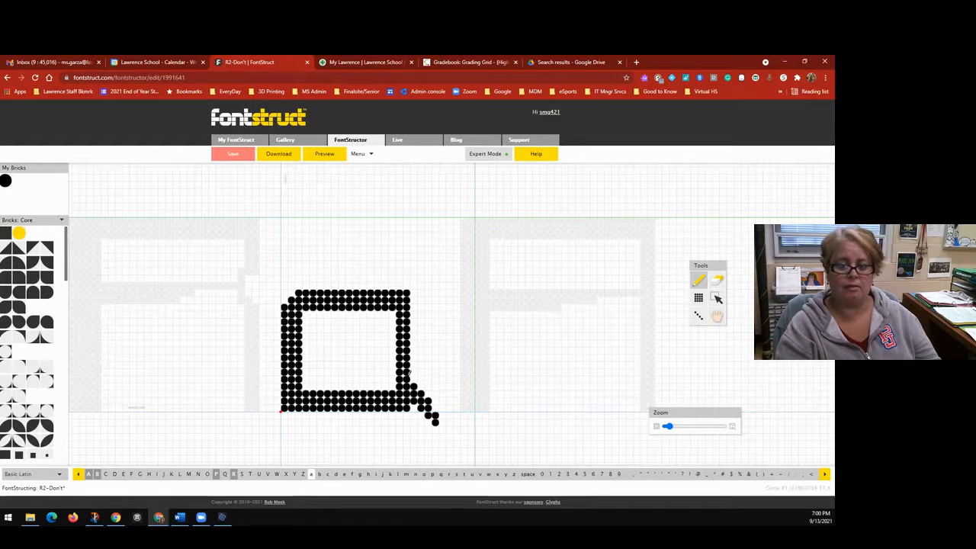
click(716, 281)
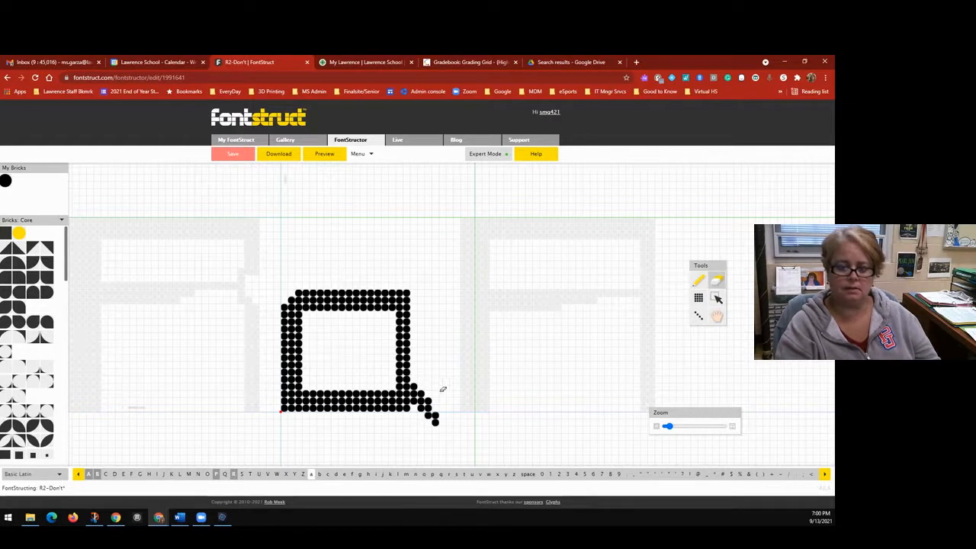
click(432, 418)
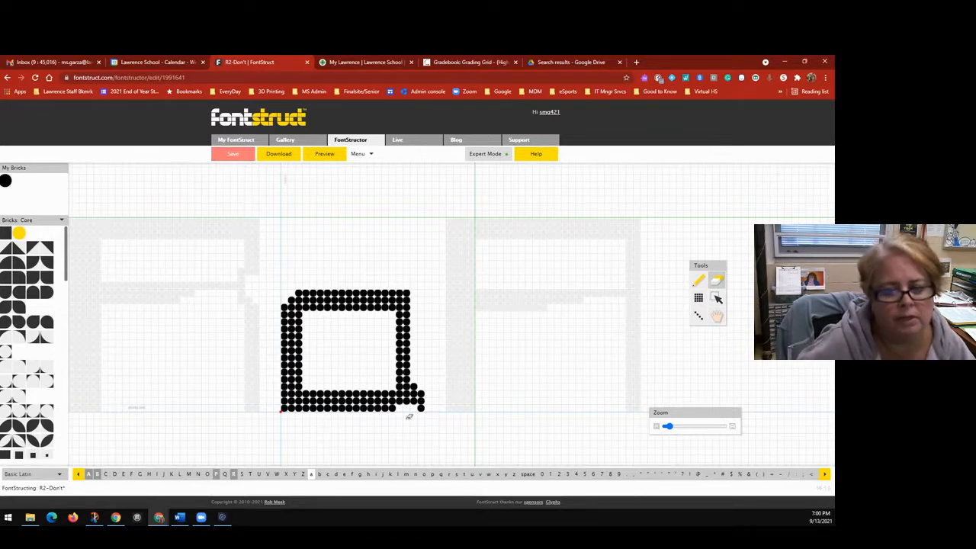
click(230, 156)
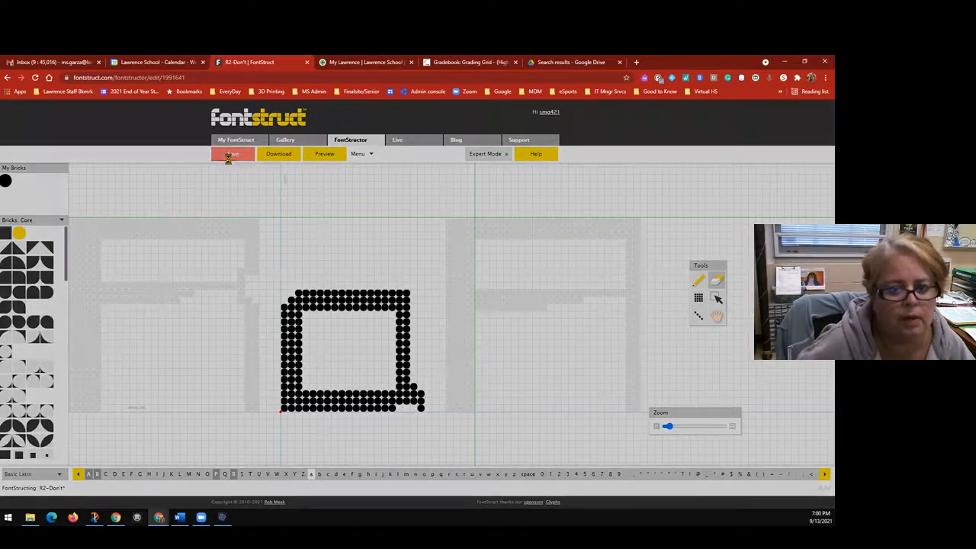
Step: Copy all the bricks of the lowercase a and paste them into the lowercase b glyph
click(717, 298)
drag(256, 267, 440, 424)
right_click(374, 400)
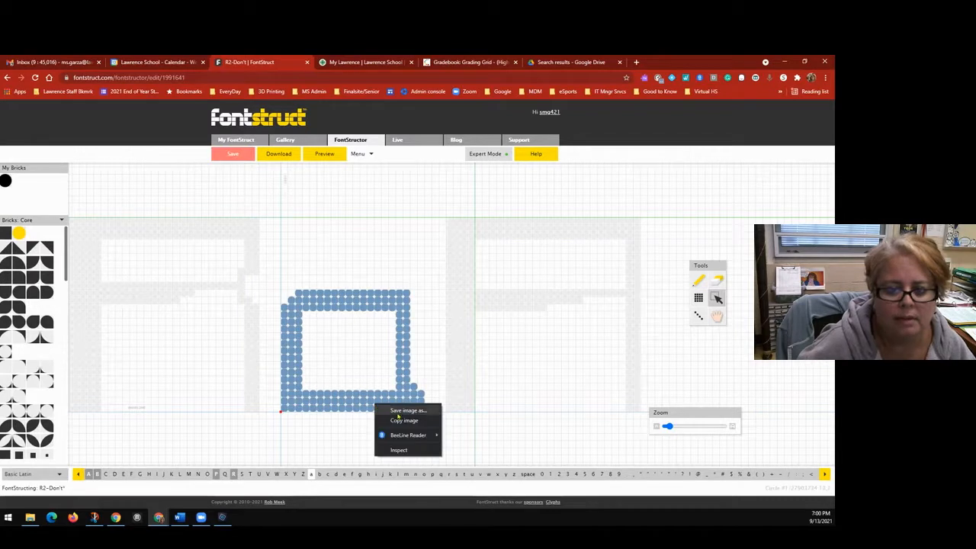
click(357, 154)
mouse_move(372, 170)
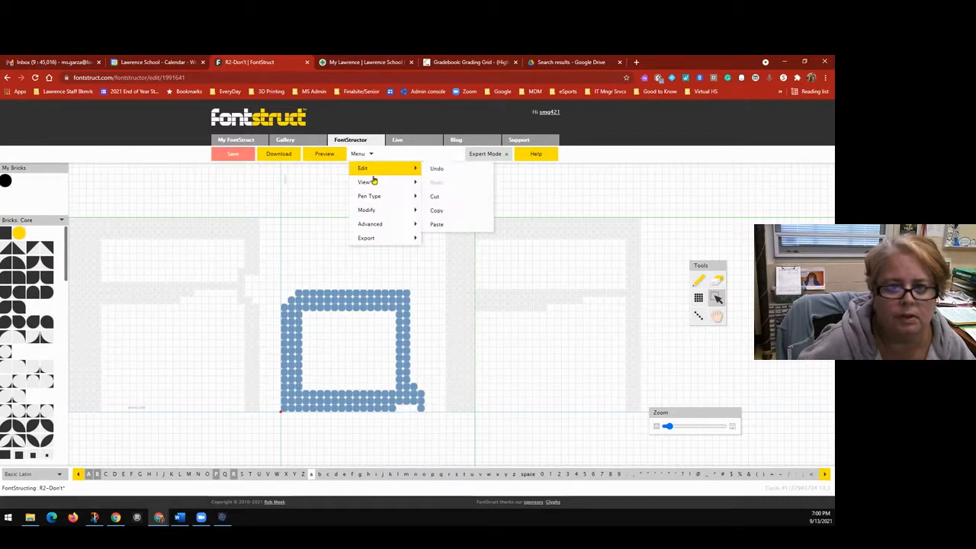
click(451, 216)
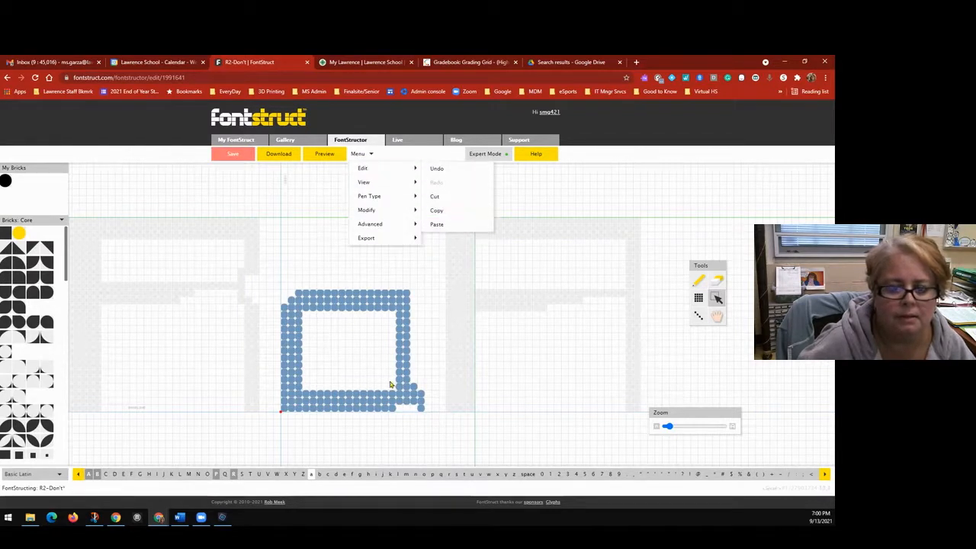
click(319, 475)
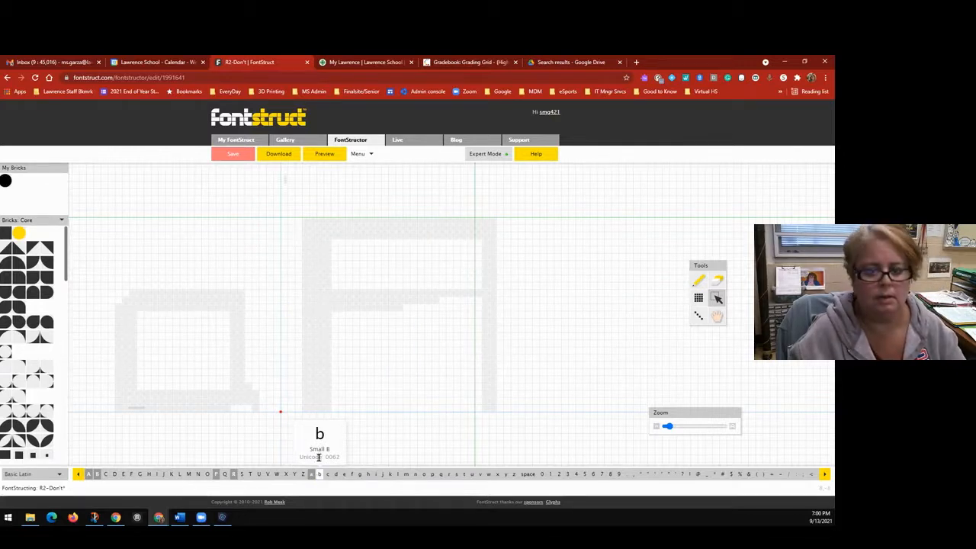
click(357, 154)
mouse_move(373, 169)
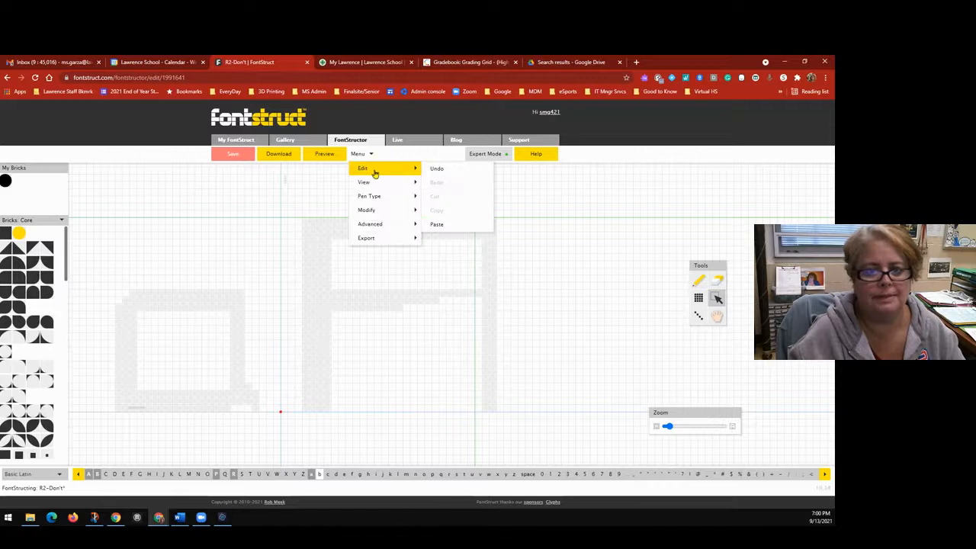
click(436, 223)
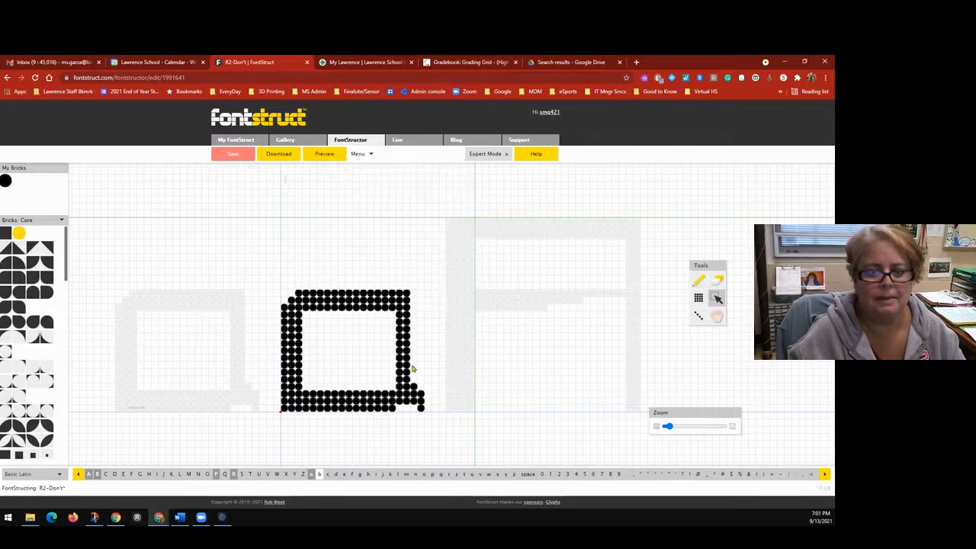
Step: Select the whole pasted shape in the b glyph and mirror it left to right
drag(441, 415, 277, 281)
click(359, 154)
mouse_move(370, 185)
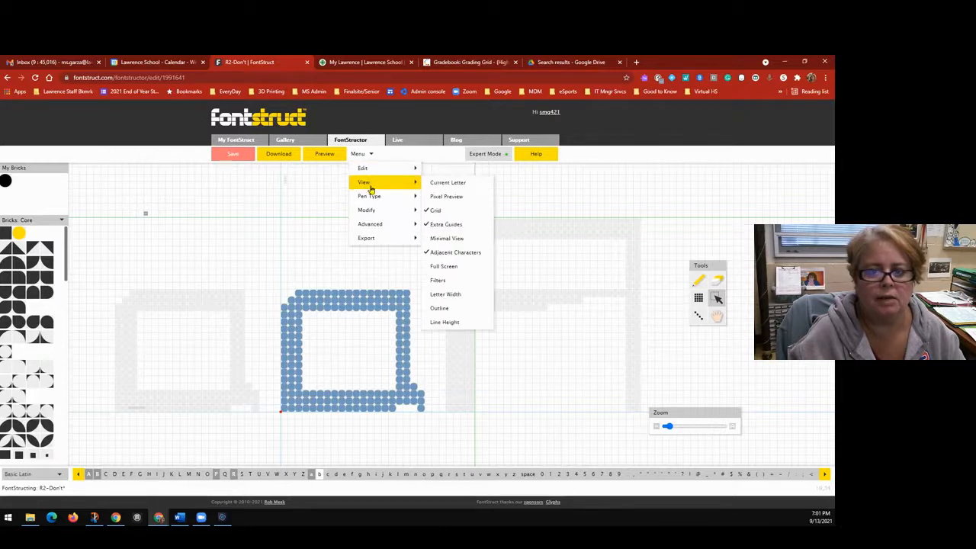
mouse_move(373, 217)
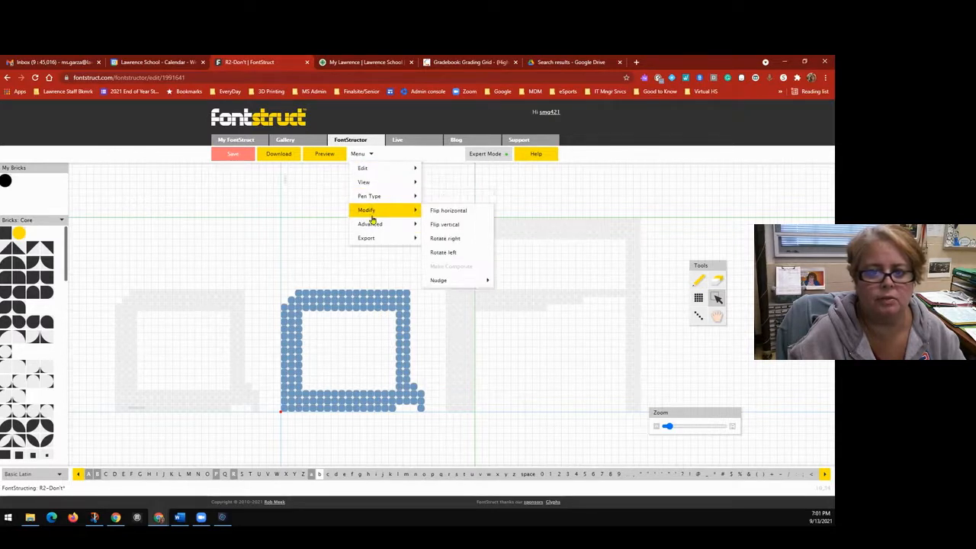
click(460, 228)
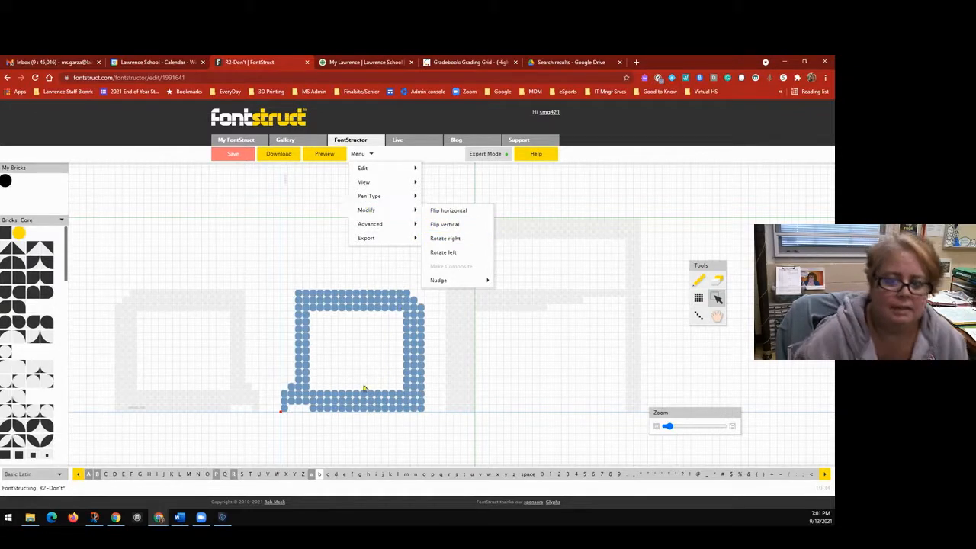
Step: Fill the b's left side into a four-brick-wide stem and erase any bricks outside the left guide
key(p)
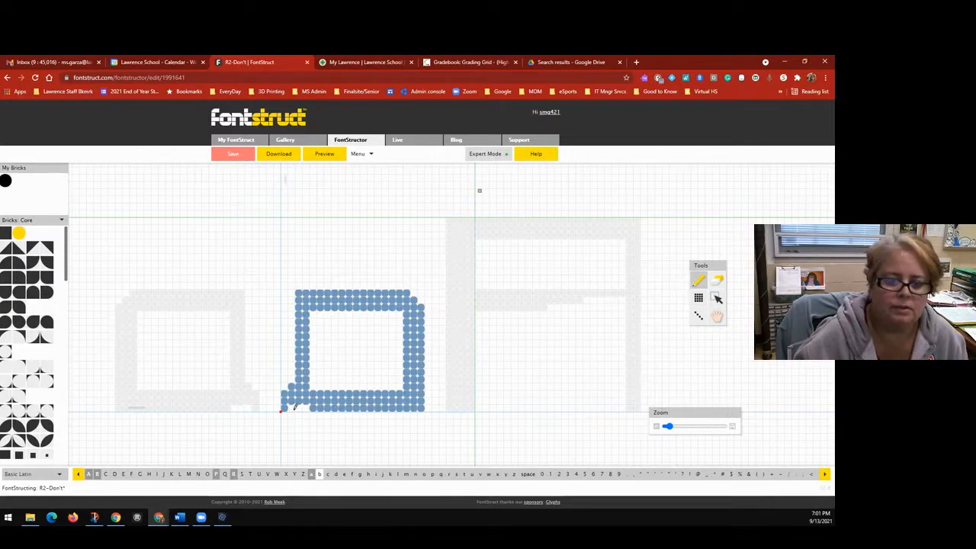
mouse_move(294, 406)
mouse_down()
mouse_move(284, 402)
mouse_move(277, 363)
mouse_move(291, 273)
mouse_move(284, 392)
mouse_up()
click(714, 288)
drag(279, 348, 279, 410)
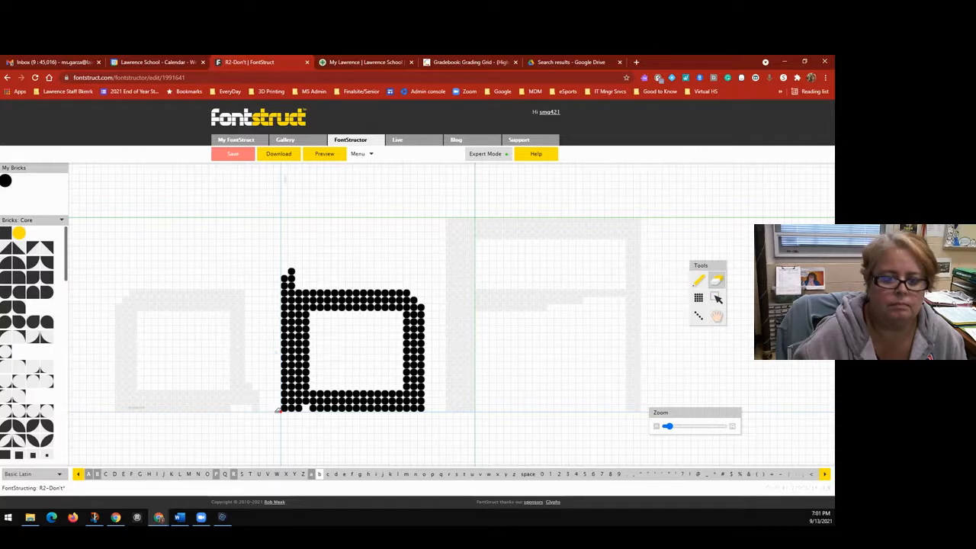
Step: Extend the b's stem three bricks wide up to the cap-height guide, tidy its bottom corners, and save the font
click(699, 280)
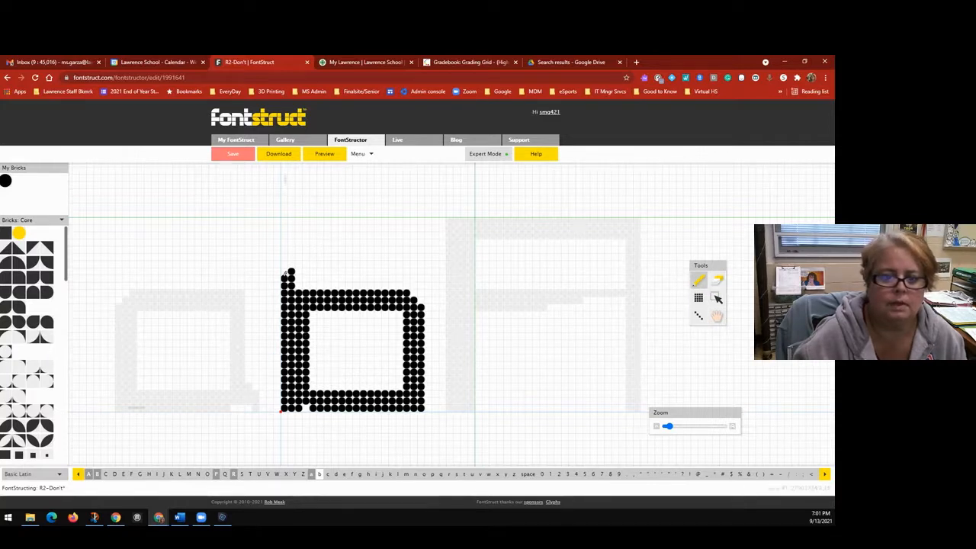
mouse_move(289, 273)
mouse_down()
mouse_move(287, 219)
mouse_move(298, 220)
mouse_move(299, 290)
mouse_up()
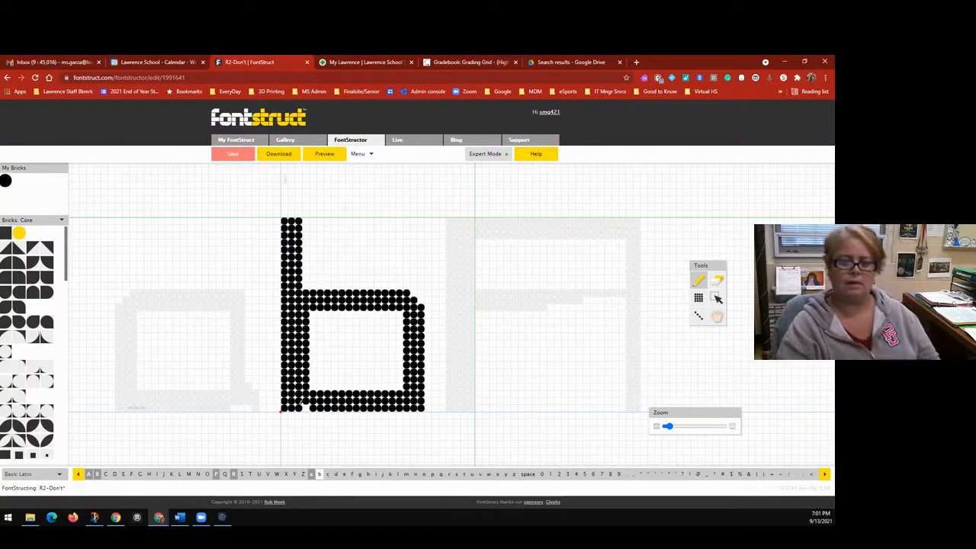
key(e)
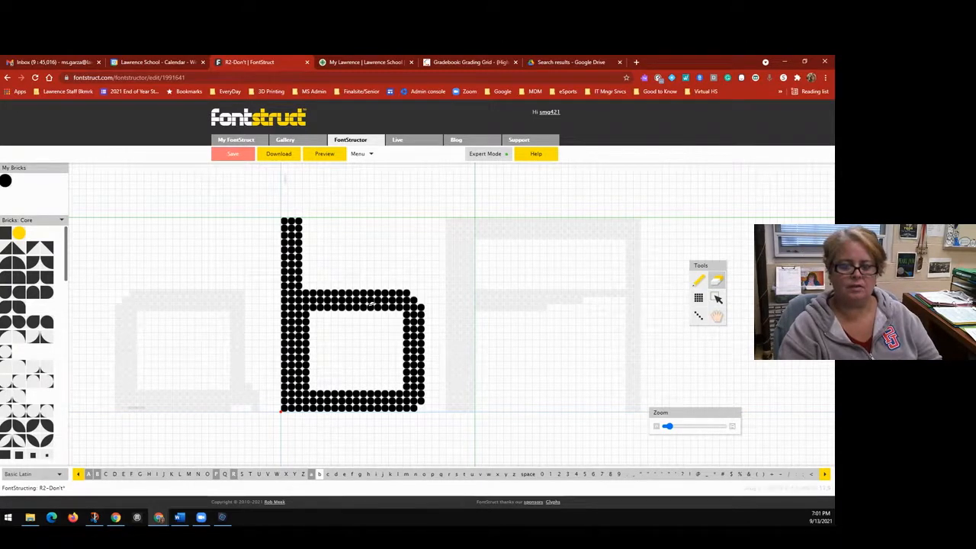
click(234, 154)
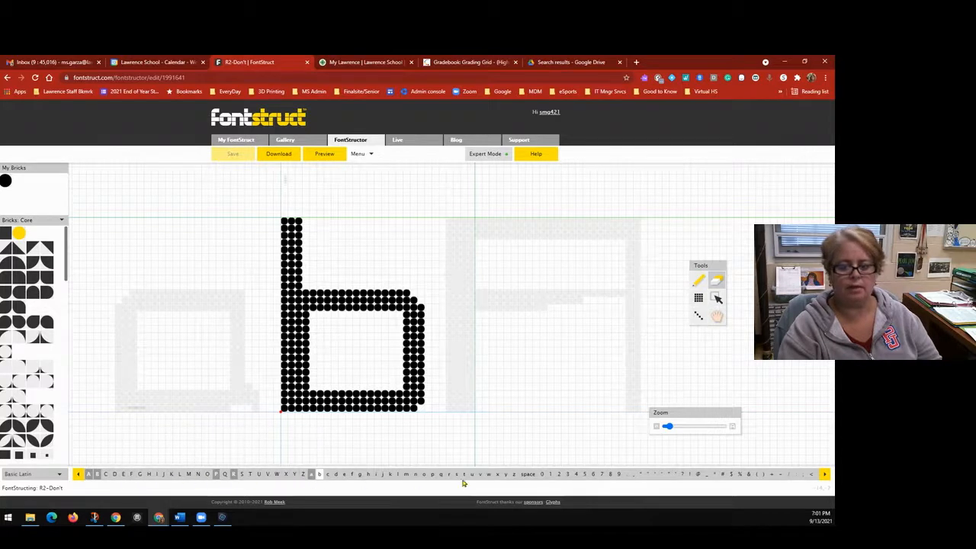
Step: Return to the list of own fonts, view the Vivacious G page, and open that font for editing
click(242, 141)
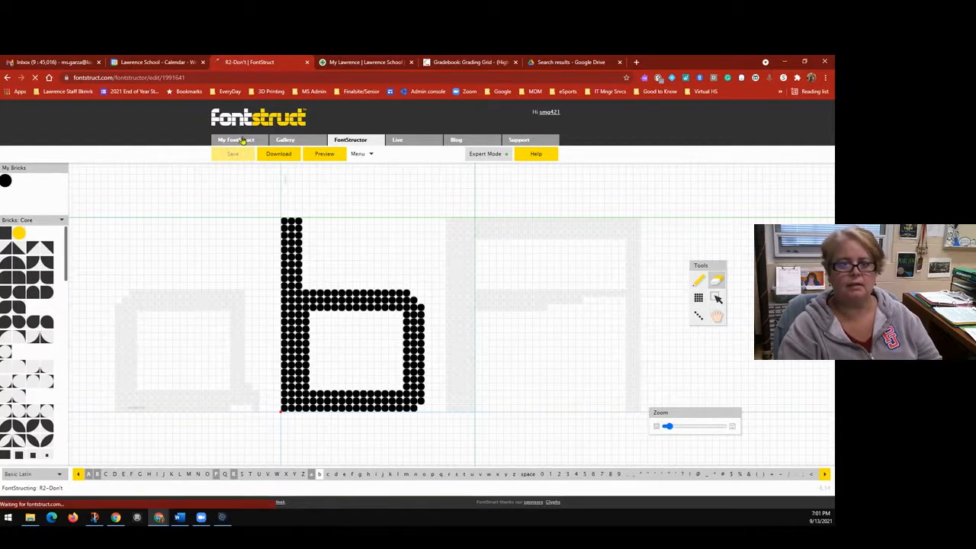
scroll(52, 311, down, 2)
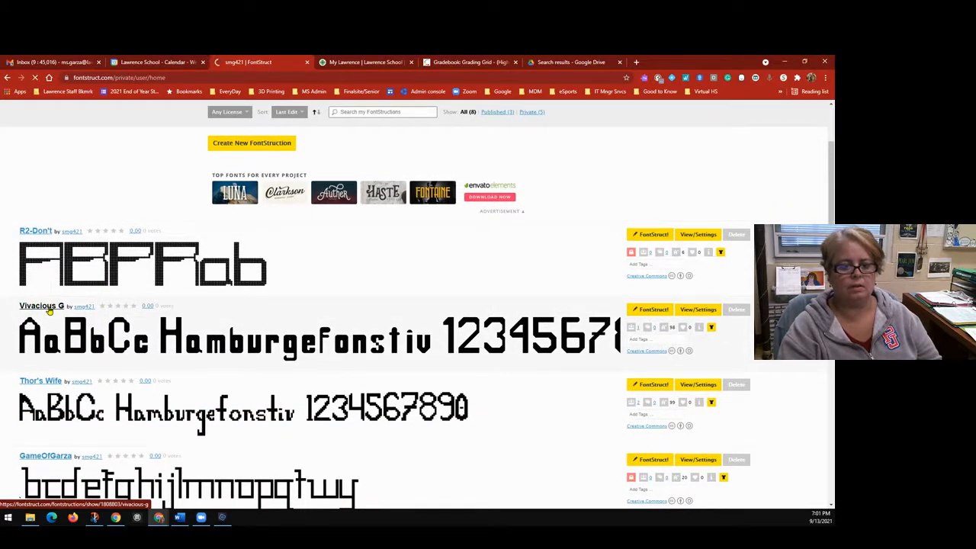
click(45, 307)
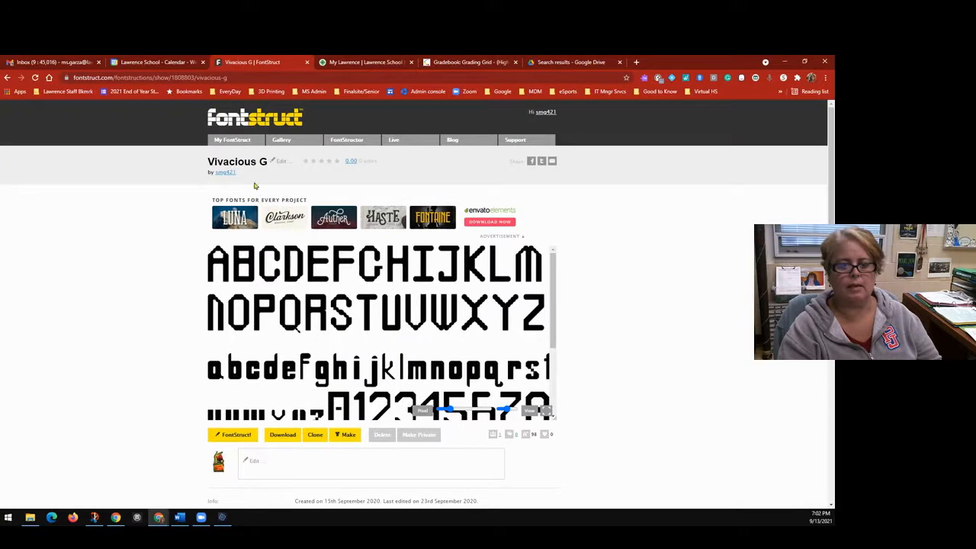
click(6, 77)
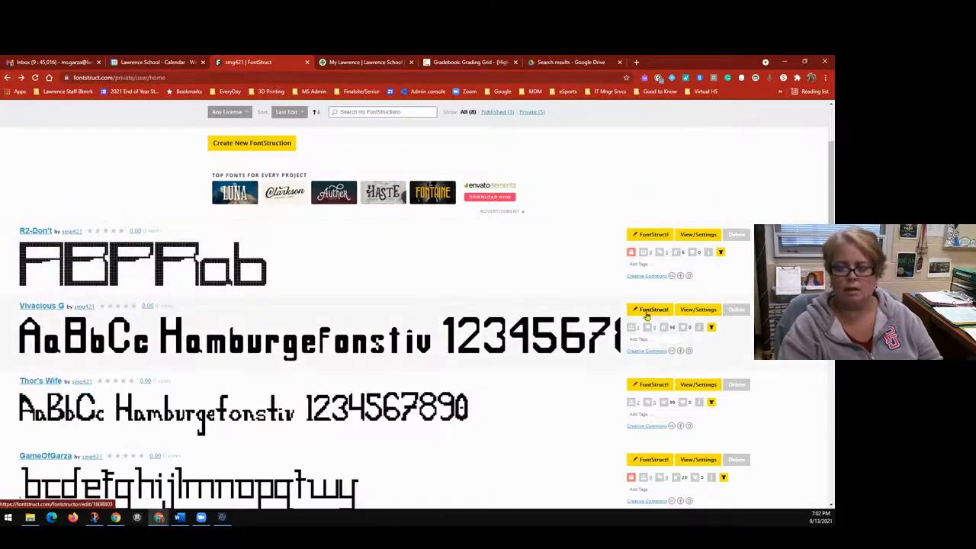
click(648, 311)
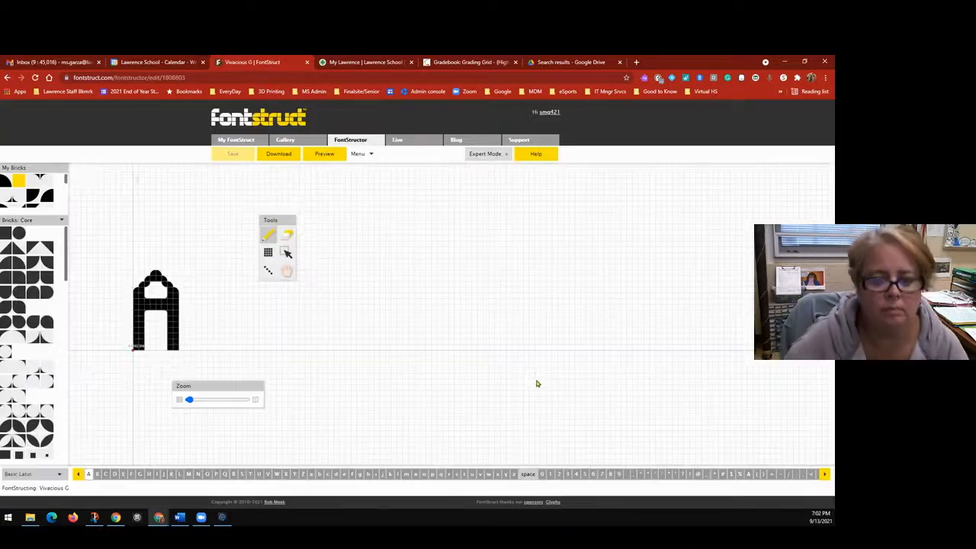
Step: Examine Vivacious G's finished capitals, lowercase letters, digits and punctuation glyph by glyph
click(105, 474)
click(121, 477)
click(139, 476)
click(165, 477)
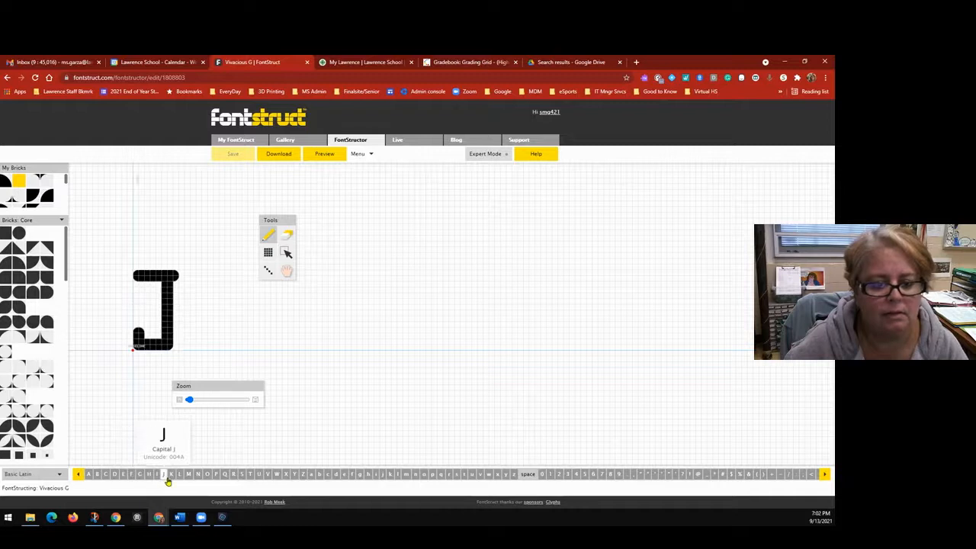
click(179, 475)
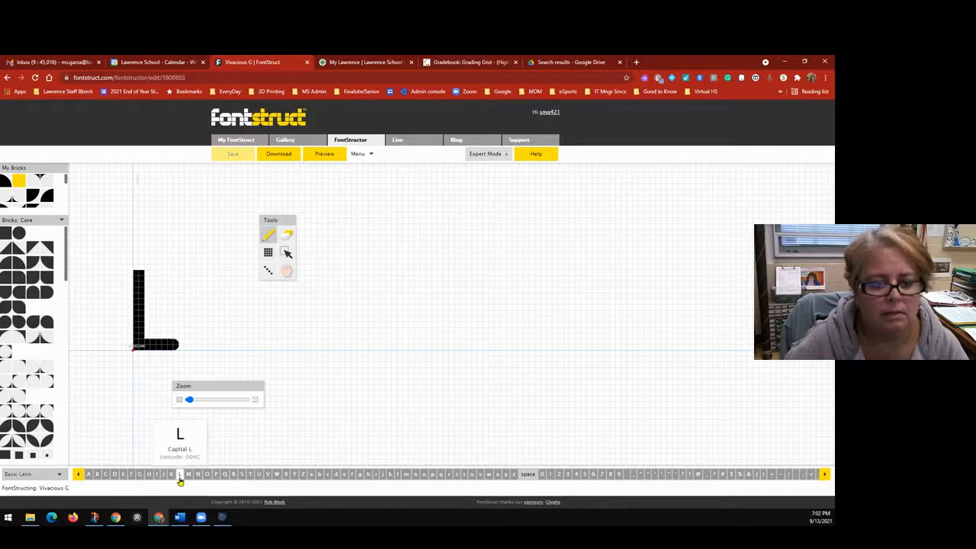
click(217, 475)
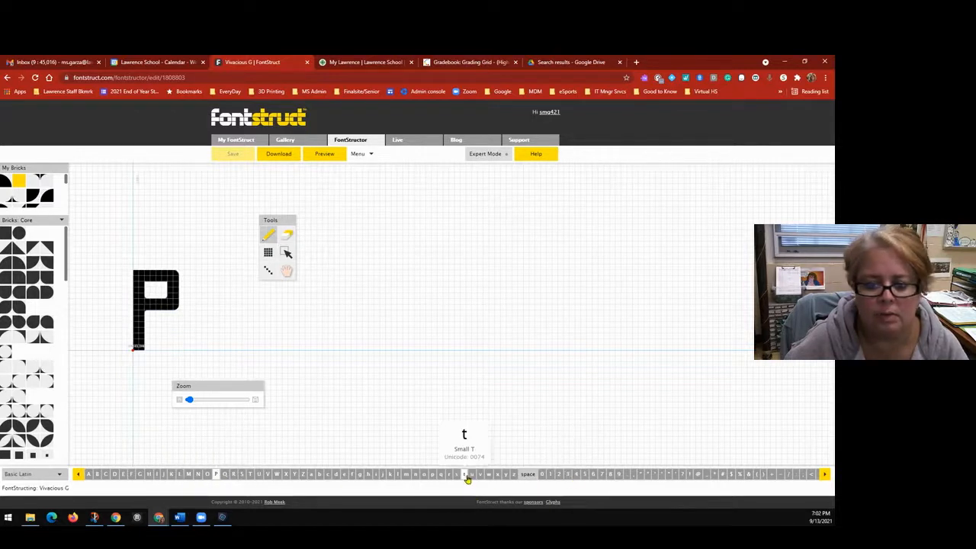
click(465, 475)
click(456, 475)
click(425, 475)
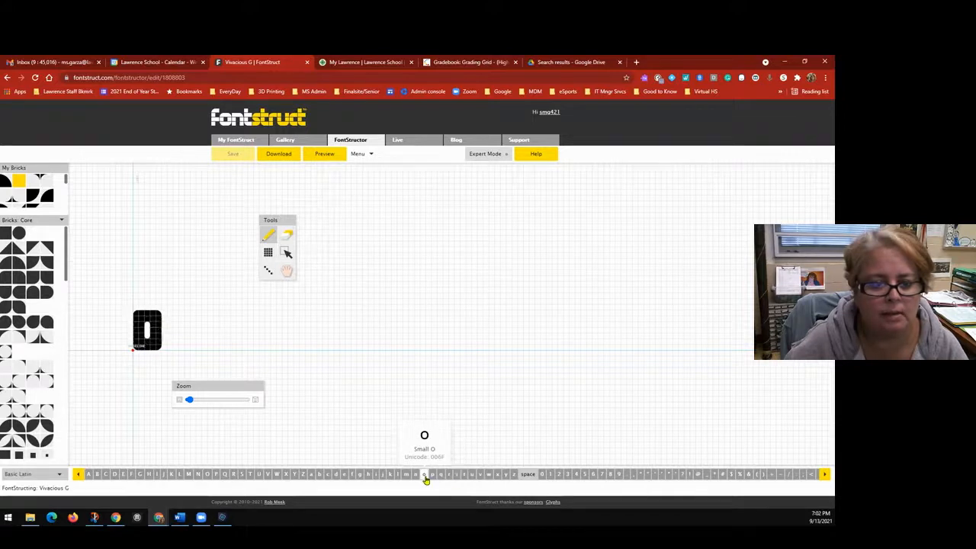
click(593, 474)
click(610, 474)
click(639, 474)
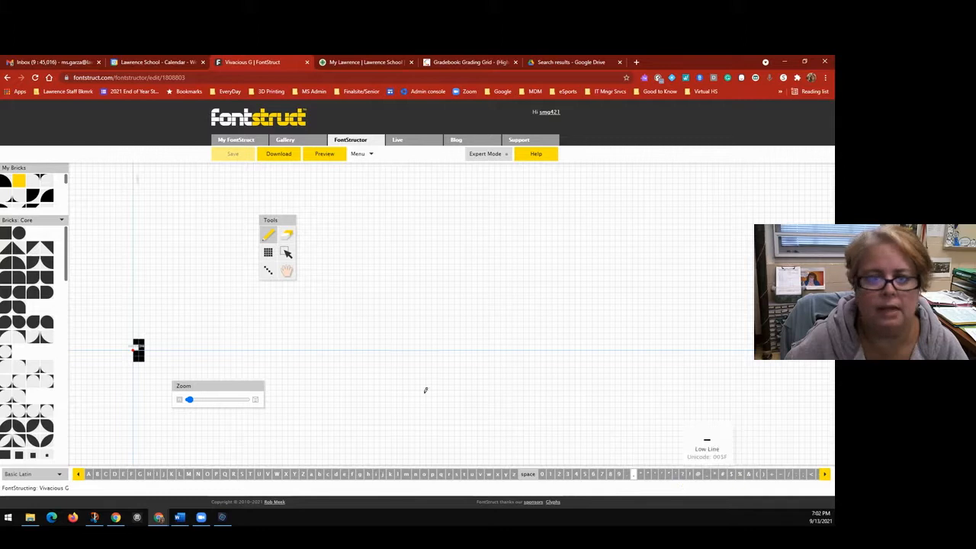
Step: Preview Vivacious G and replace the end of the sample text after "consistened" with "FIX YOUR MISTAKES."
click(329, 157)
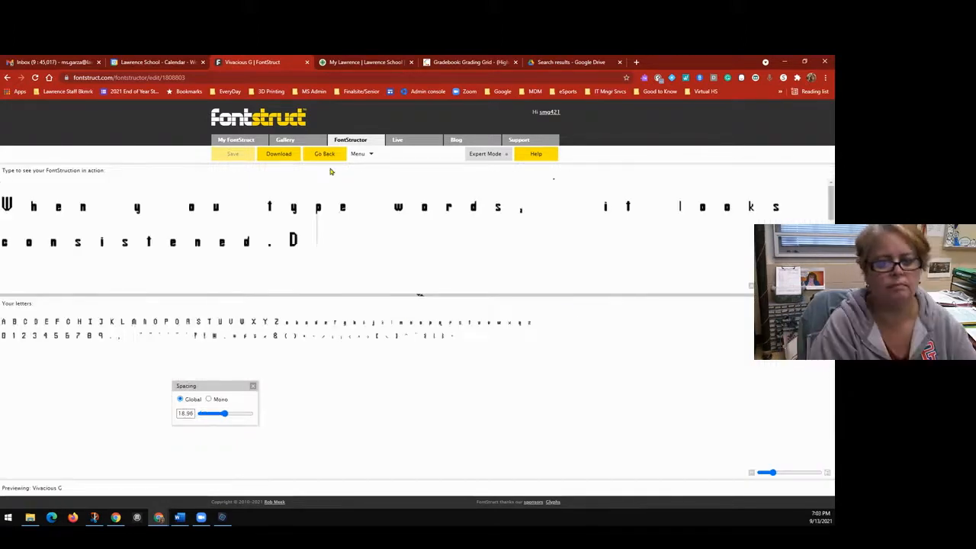
text(i)
key(BackSpace)
key(BackSpace)
key(BackSpace)
text(Fix)
key(BackSpace)
key(BackSpace)
key(BackSpace)
text(FIX)
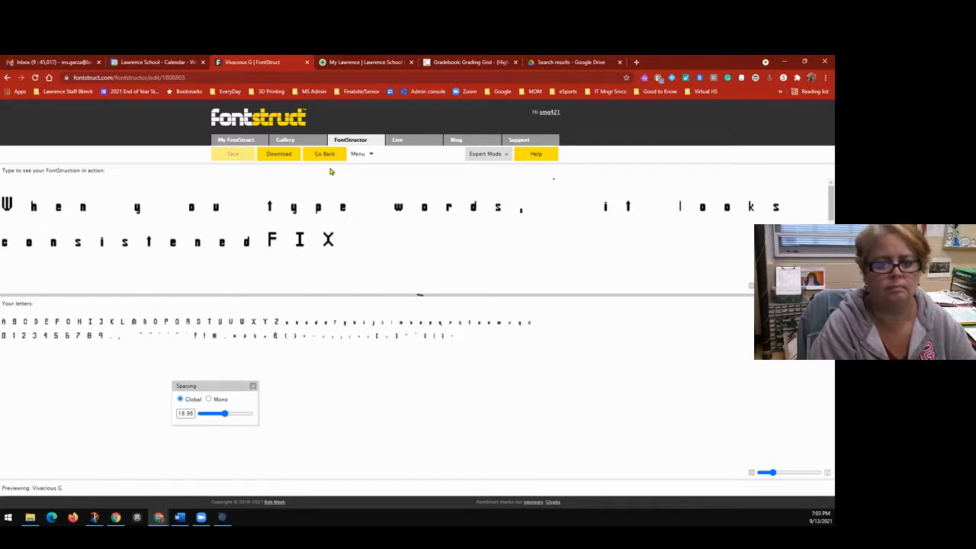
text( YOUR M)
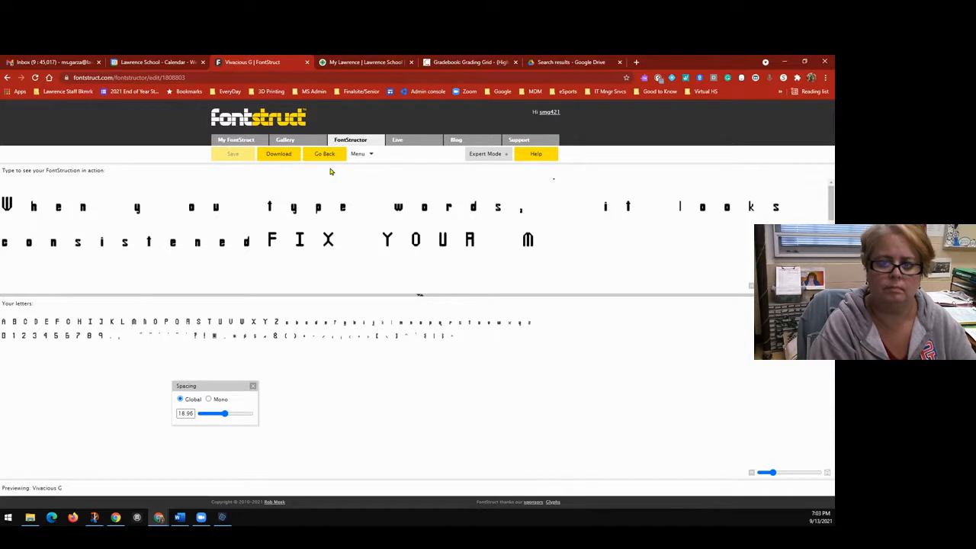
text(ISTAKES.)
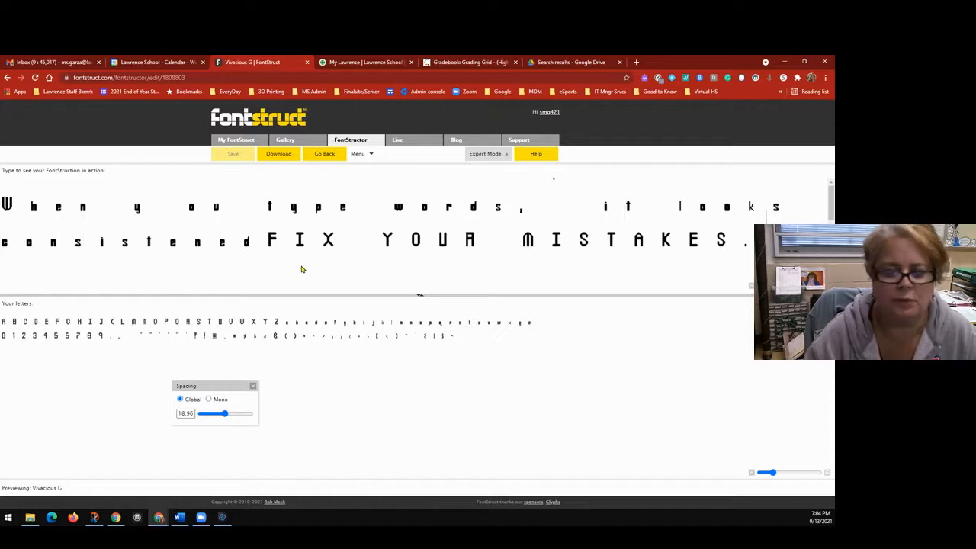
Step: Enlarge the preview text and reduce the global letter spacing to 3.99
drag(774, 473, 786, 474)
drag(224, 413, 201, 413)
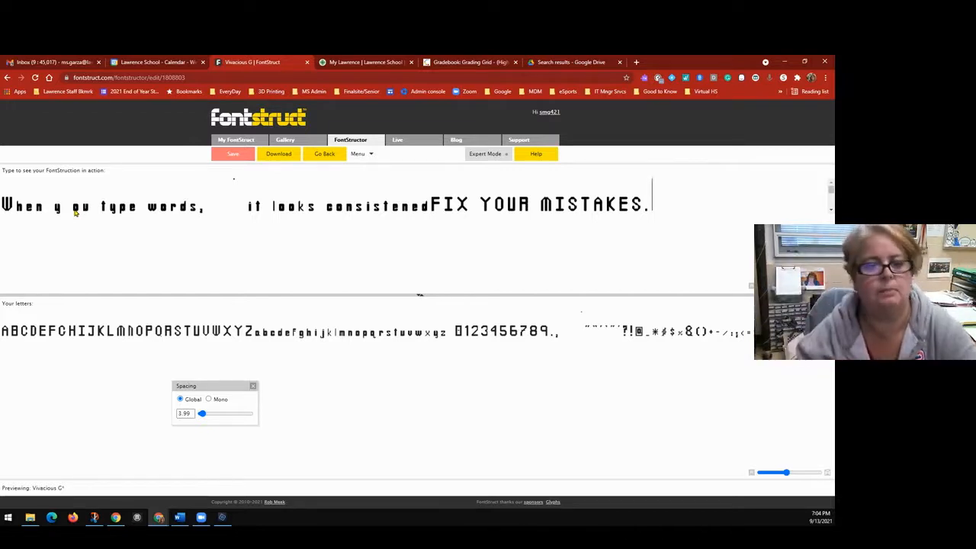
Step: Save Vivacious G with its adjusted spacing, leave the editor, and return to the list of own fonts
click(235, 154)
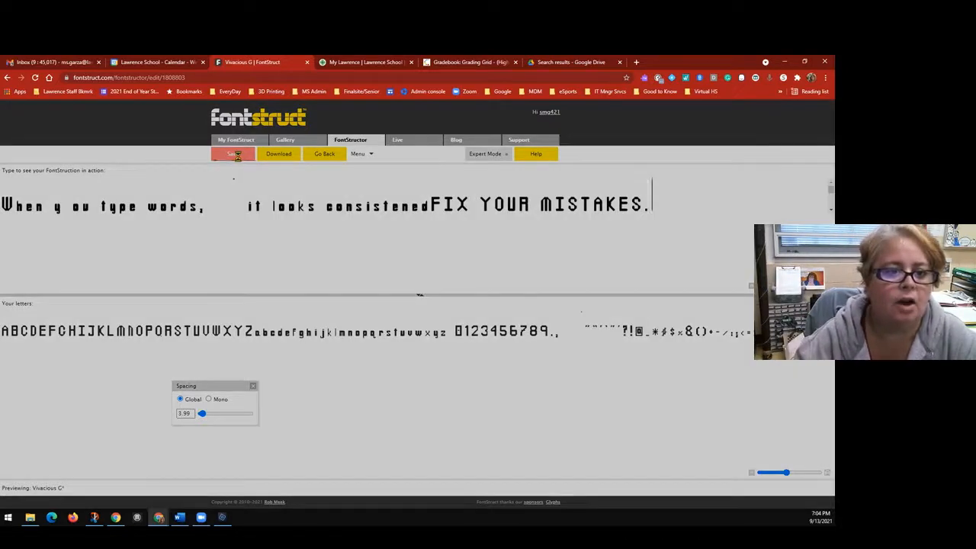
click(325, 154)
click(243, 141)
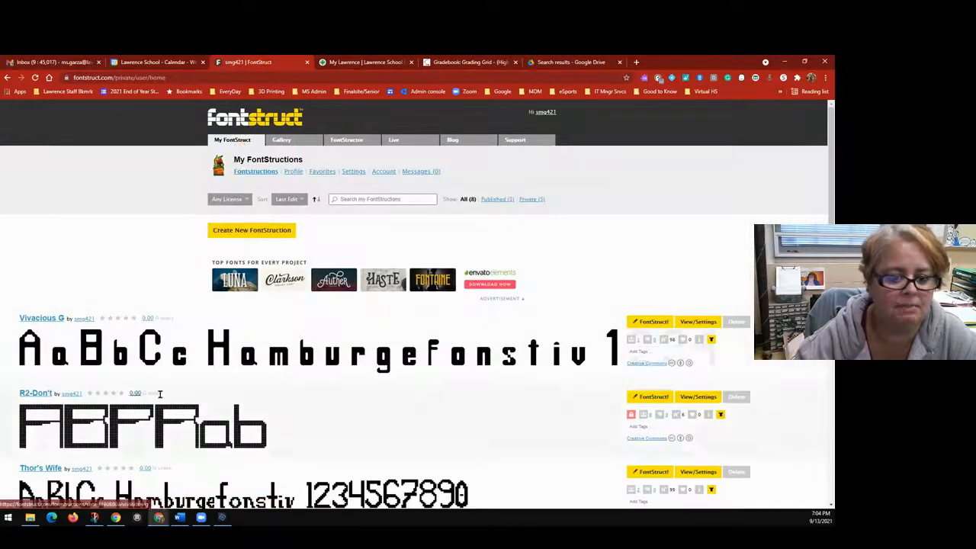
Step: Look over the sample lines of the own fonts, from Vivacious G down to Thor's New Wife
scroll(124, 340, down, 2)
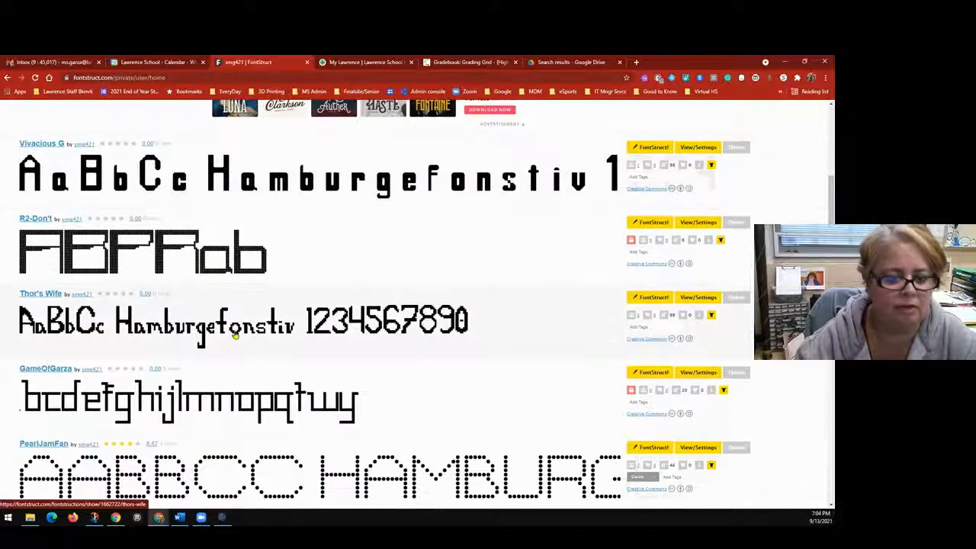
scroll(233, 332, down, 2)
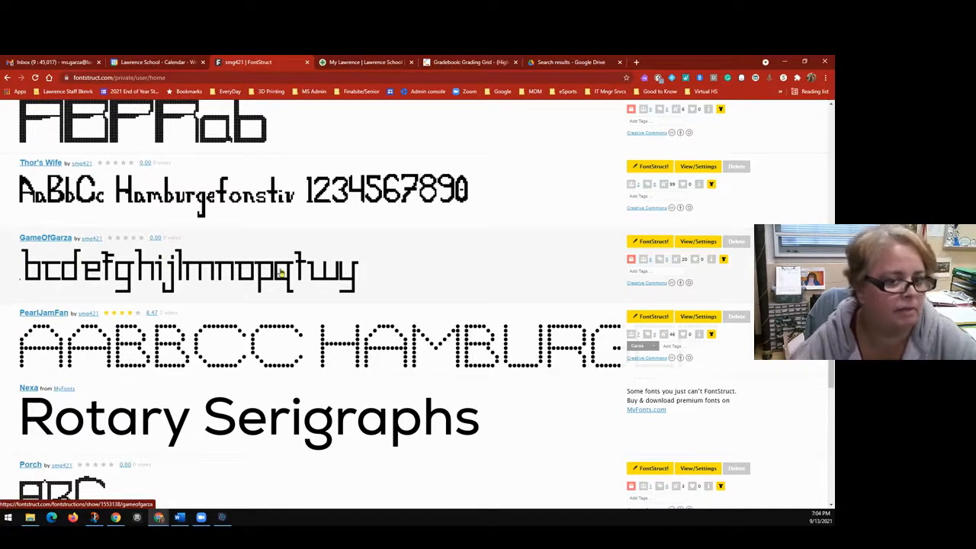
scroll(355, 288, down, 3)
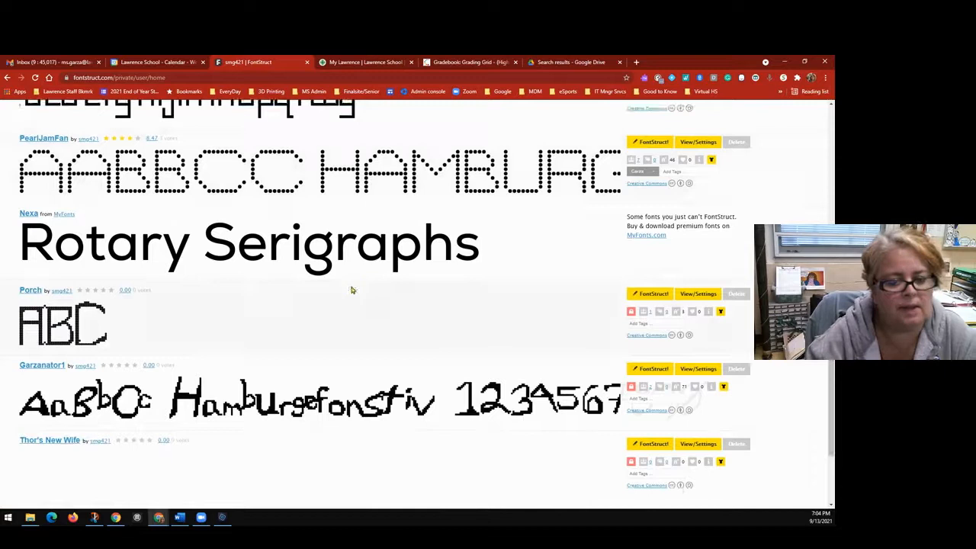
scroll(168, 421, up, 8)
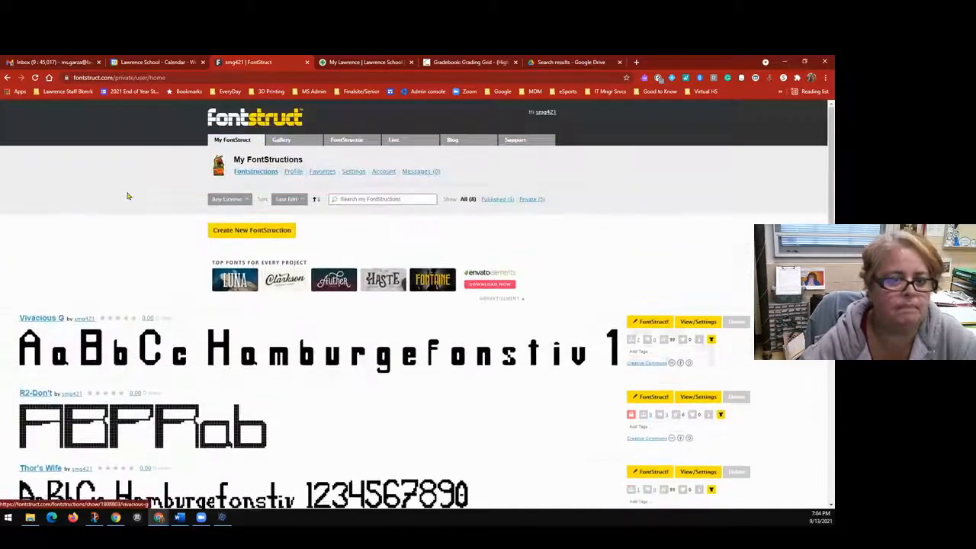
Step: Open the favorite fonts and examine the letter designs on the first page, from Lowkey Londie to DyslexicChickenScratch
mouse_move(228, 142)
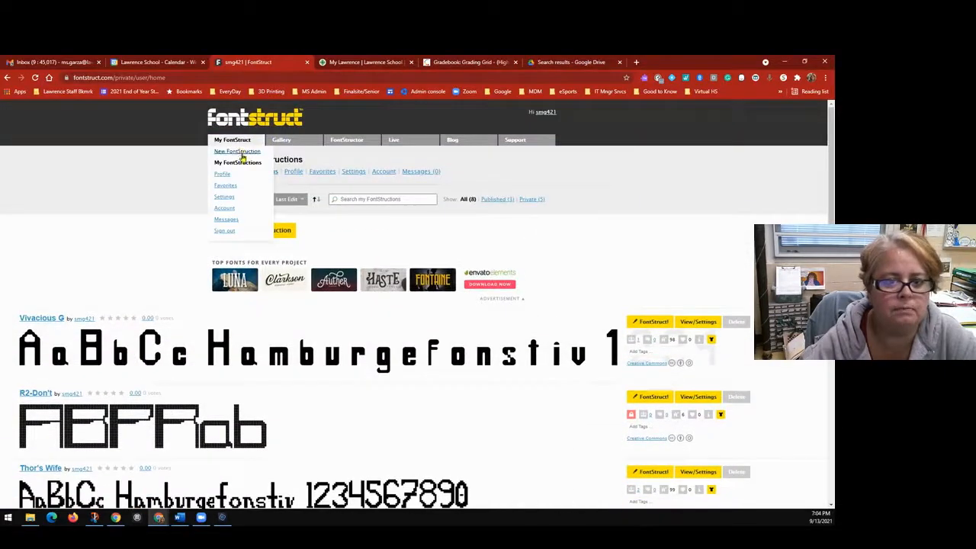
click(226, 186)
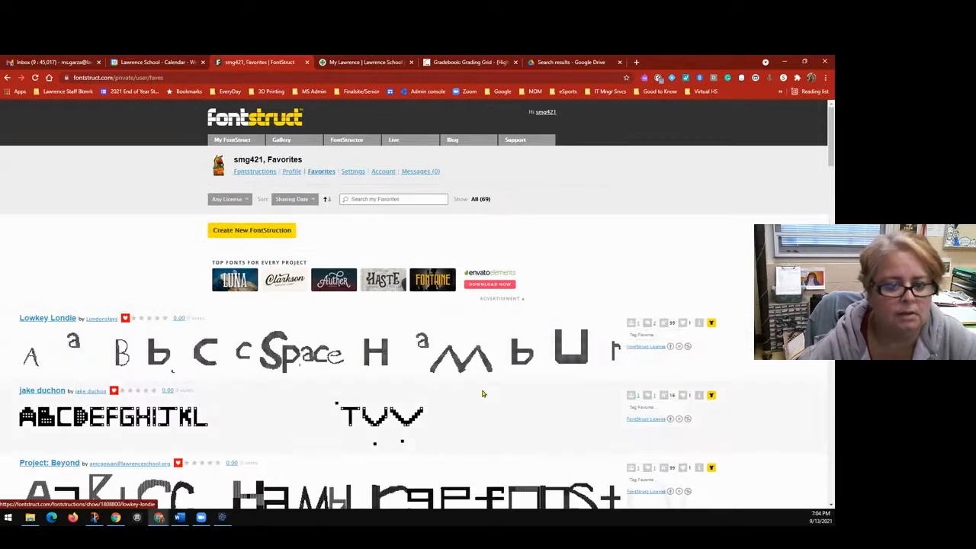
scroll(482, 394, down, 3)
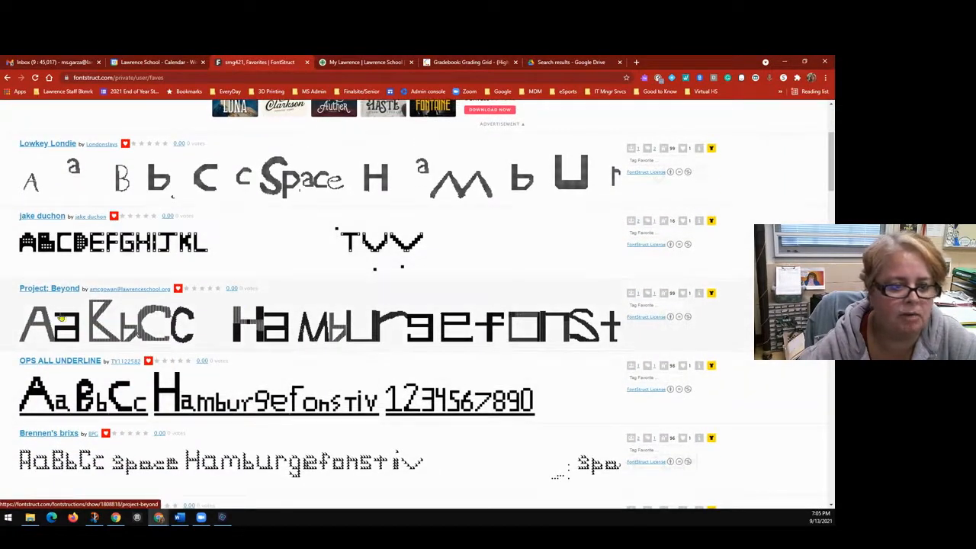
scroll(490, 337, down, 5)
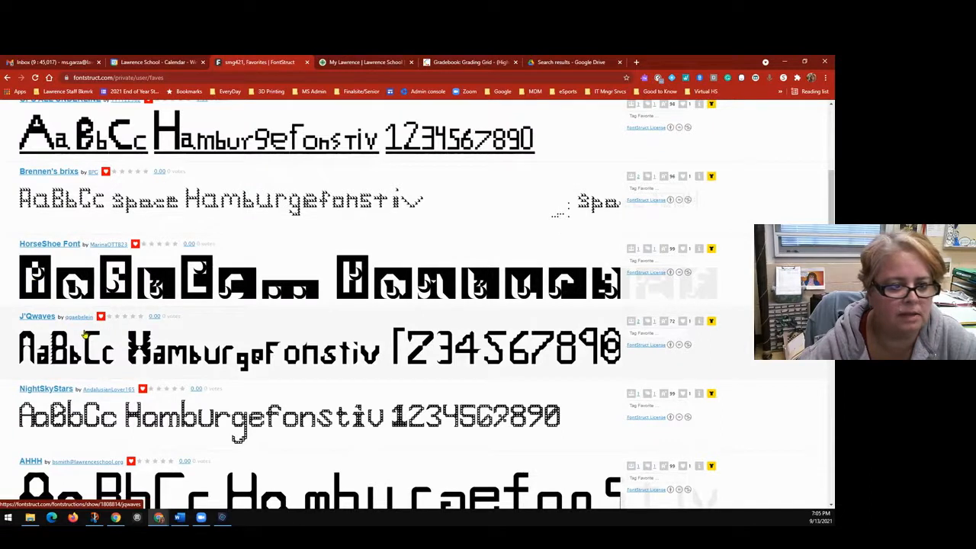
scroll(86, 336, down, 2)
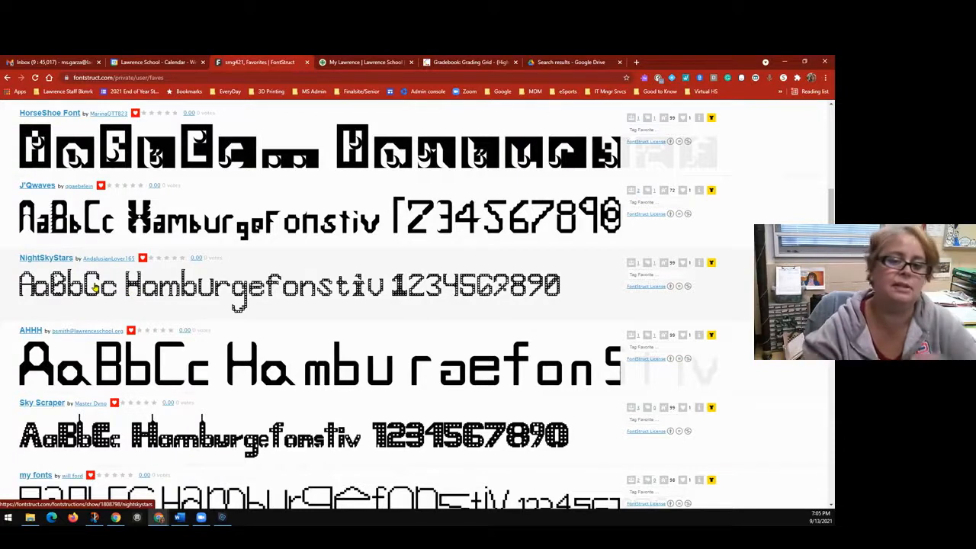
scroll(57, 309, down, 2)
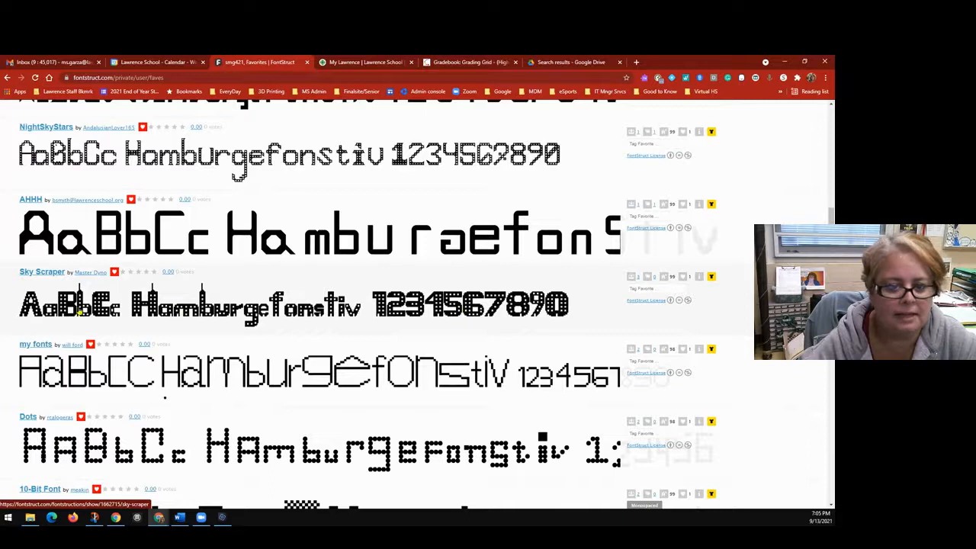
scroll(287, 306, down, 1)
scroll(286, 305, down, 3)
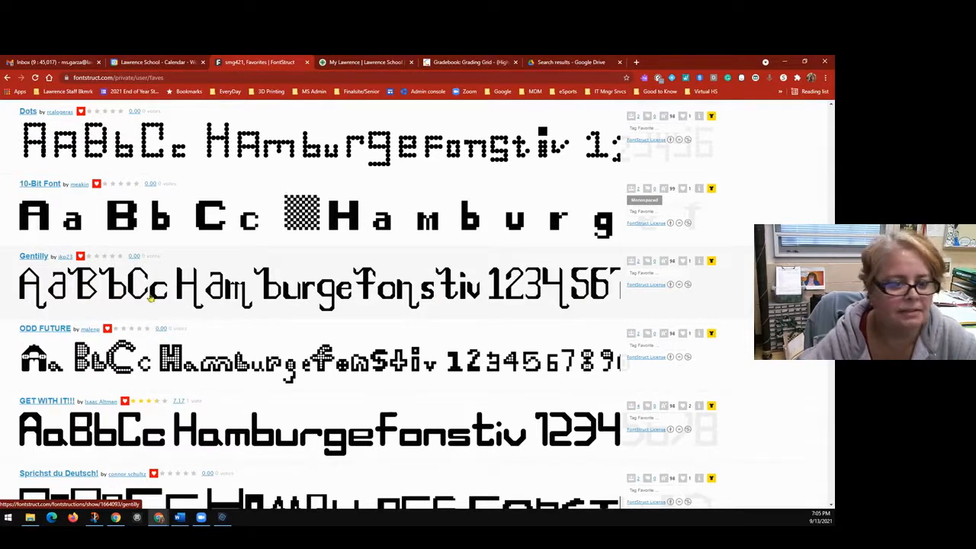
scroll(119, 292, down, 2)
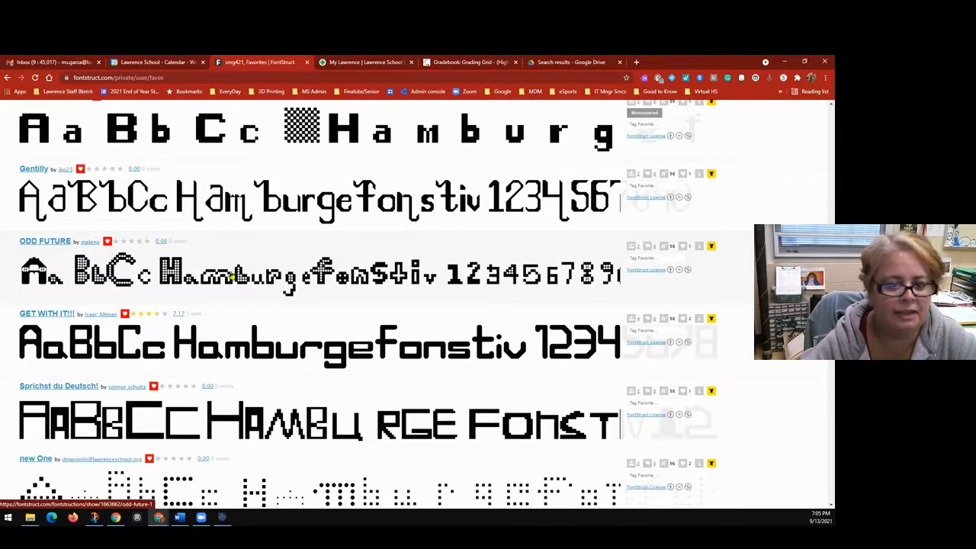
scroll(59, 277, down, 1)
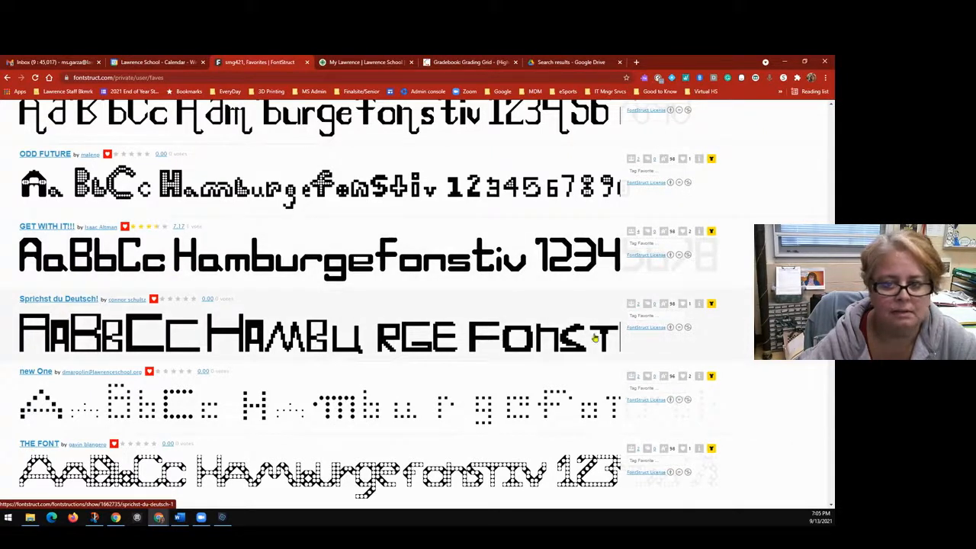
scroll(45, 335, down, 2)
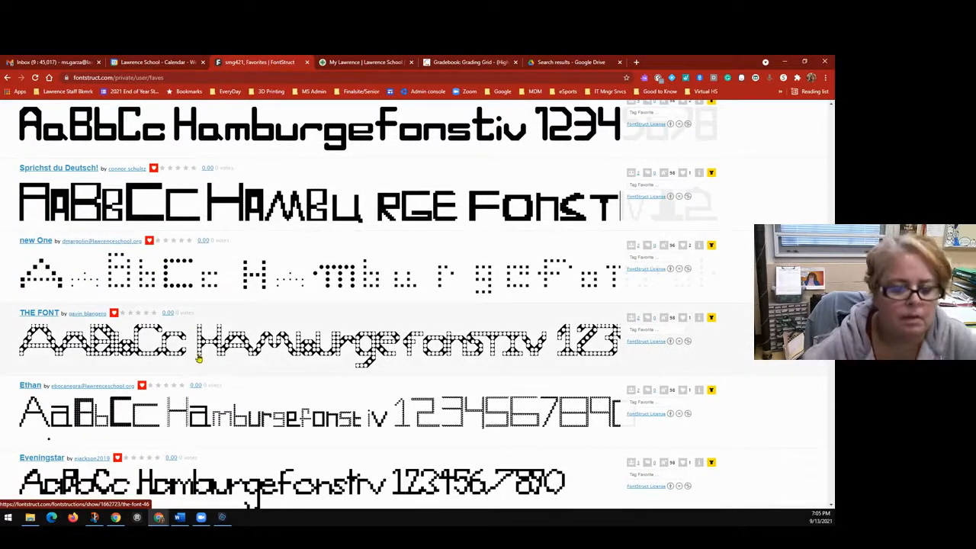
scroll(200, 359, down, 1)
scroll(202, 355, down, 2)
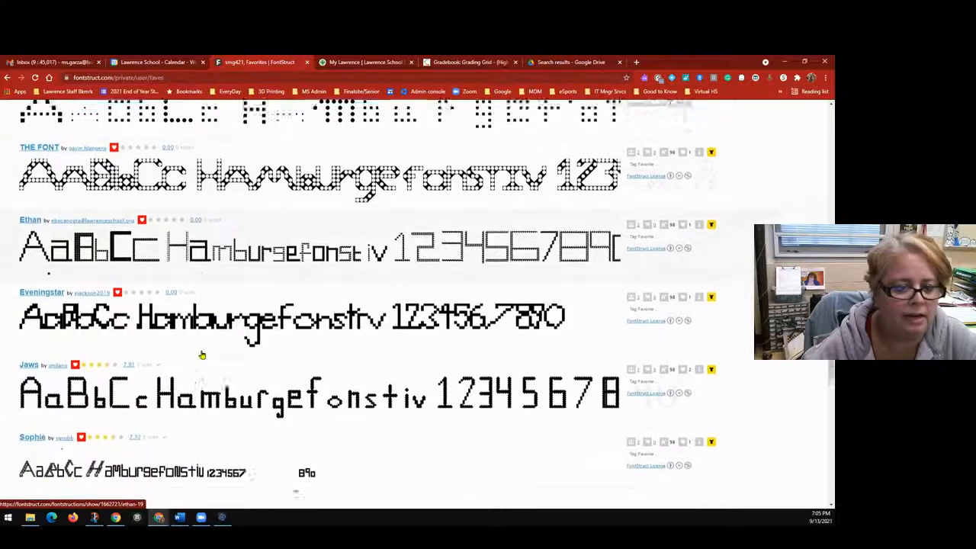
scroll(202, 355, down, 2)
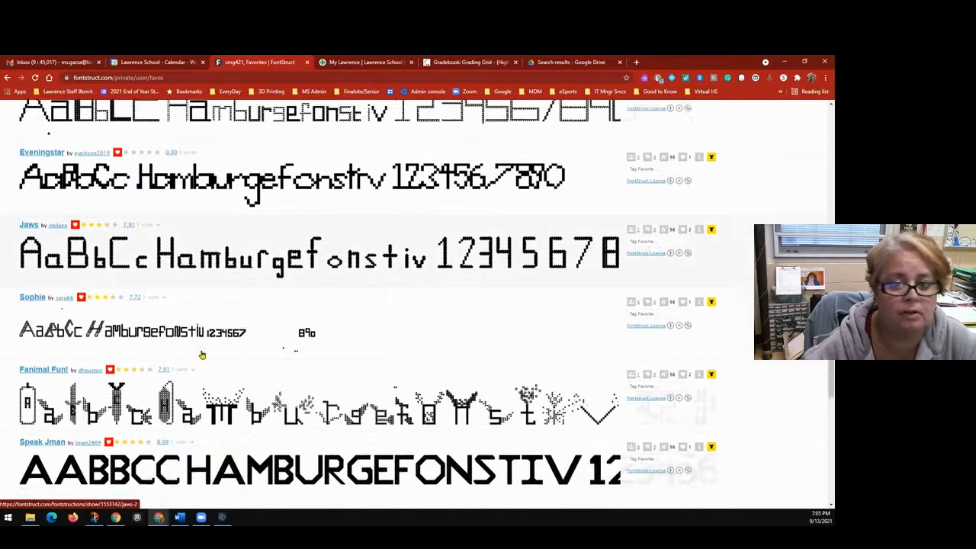
scroll(202, 355, down, 1)
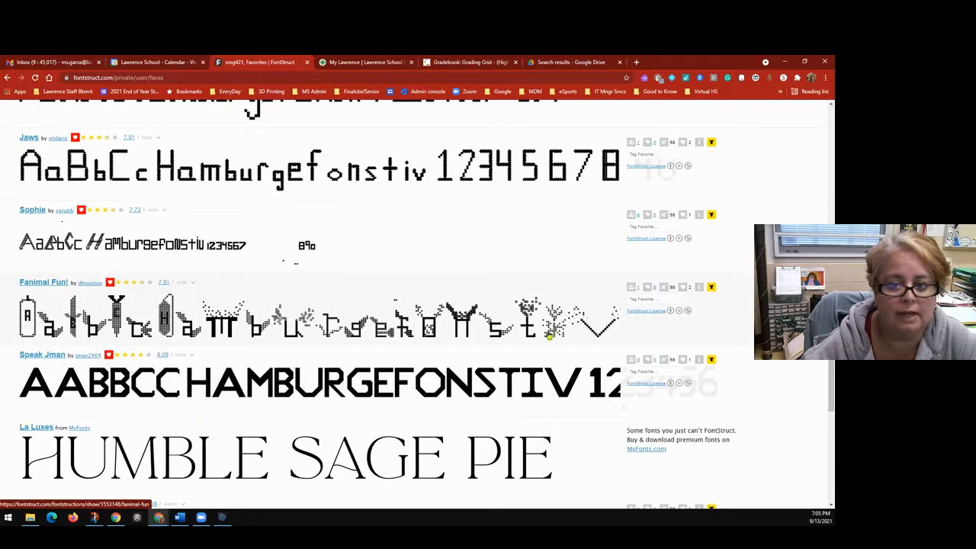
scroll(41, 324, down, 2)
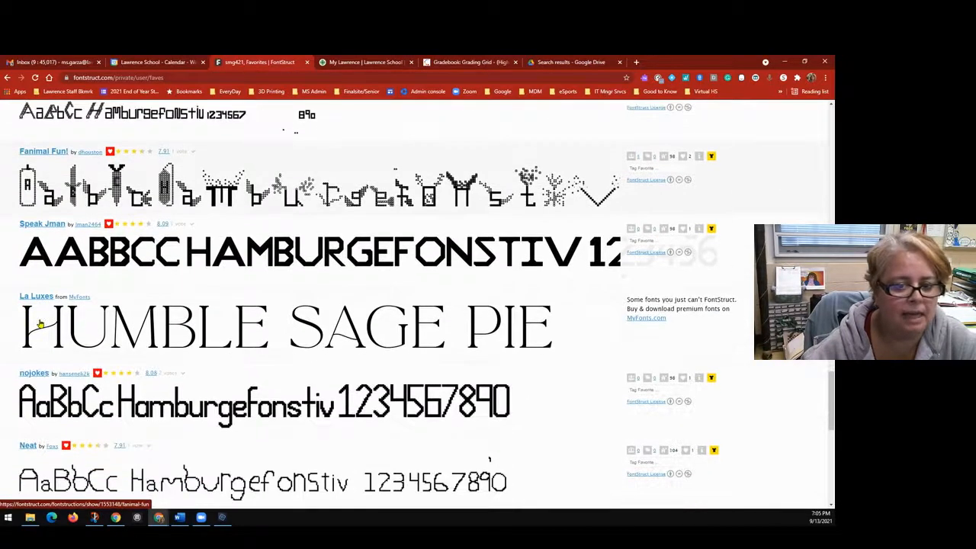
scroll(39, 324, down, 1)
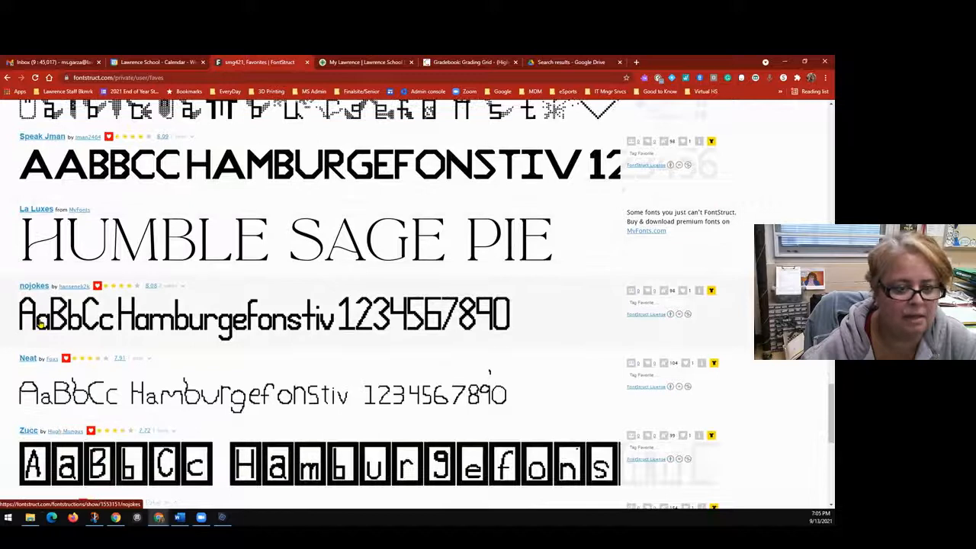
scroll(42, 323, down, 2)
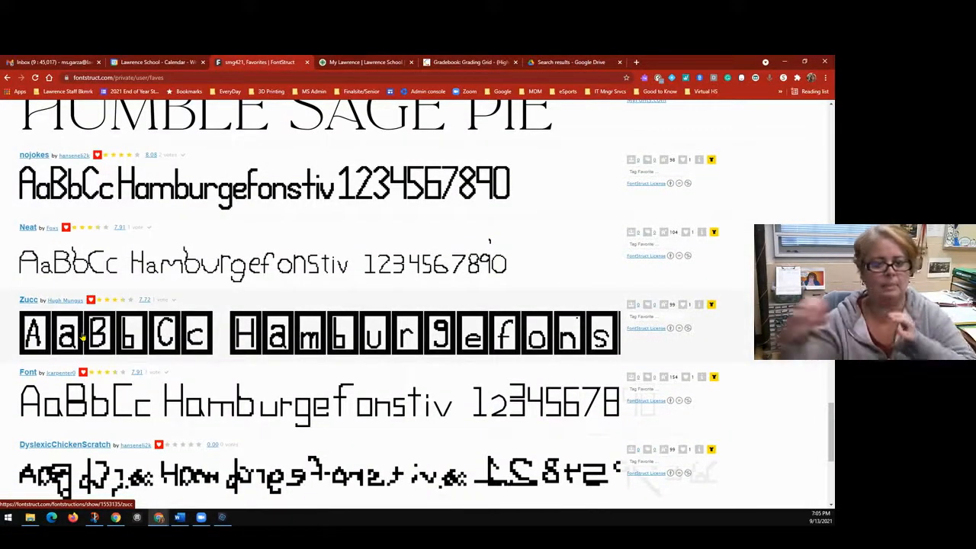
scroll(83, 336, down, 2)
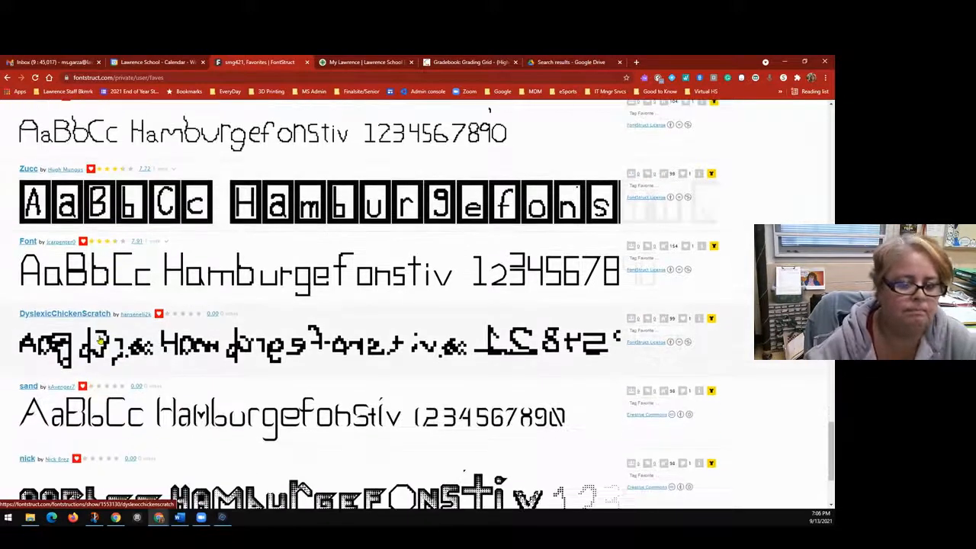
Step: Go to the second page of favorites and examine its letter designs, from Sign Language to SetStyle
scroll(100, 341, down, 2)
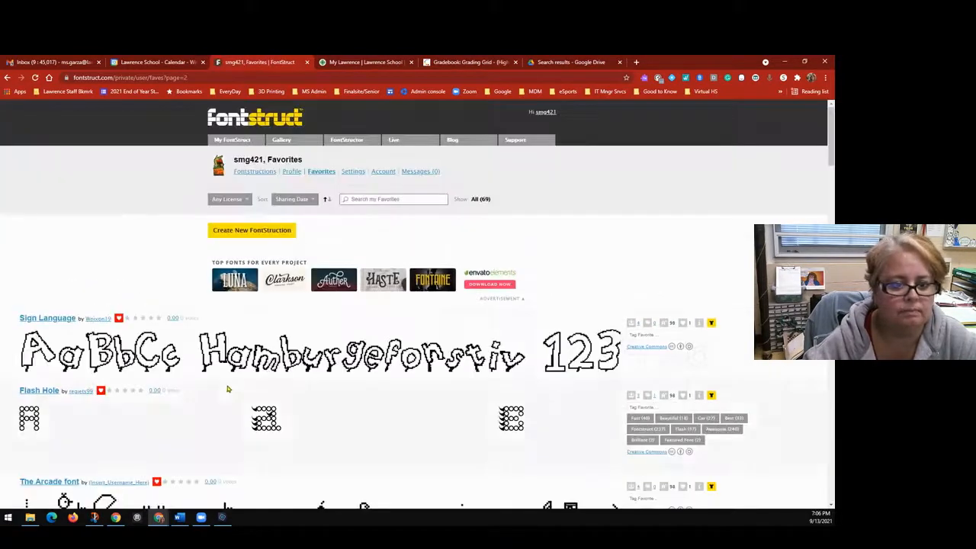
scroll(203, 376, down, 3)
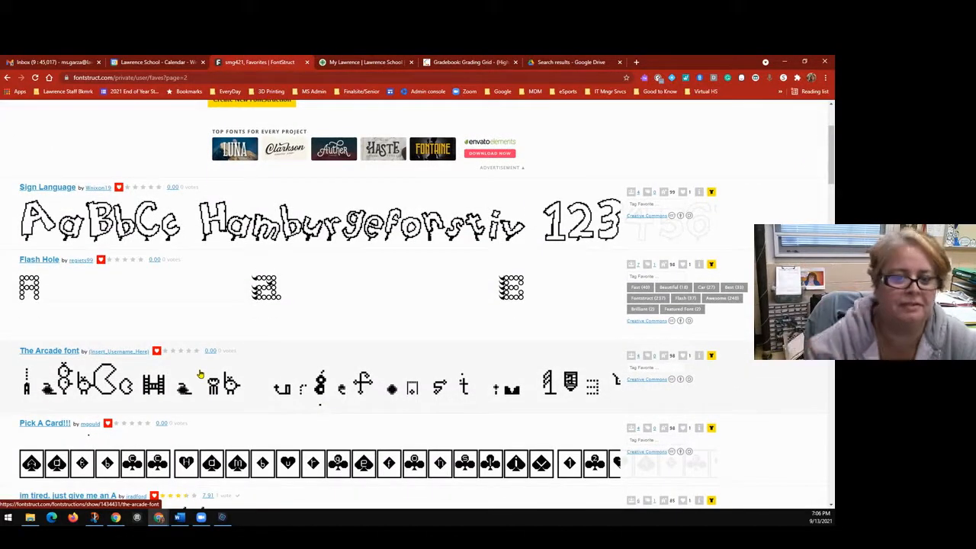
scroll(219, 299, down, 3)
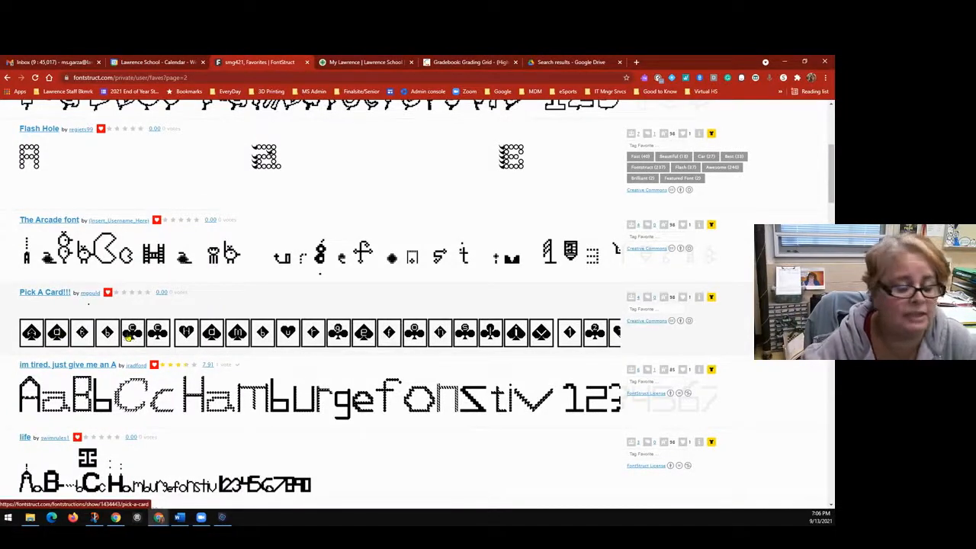
scroll(130, 336, down, 3)
scroll(124, 336, down, 5)
scroll(320, 343, down, 4)
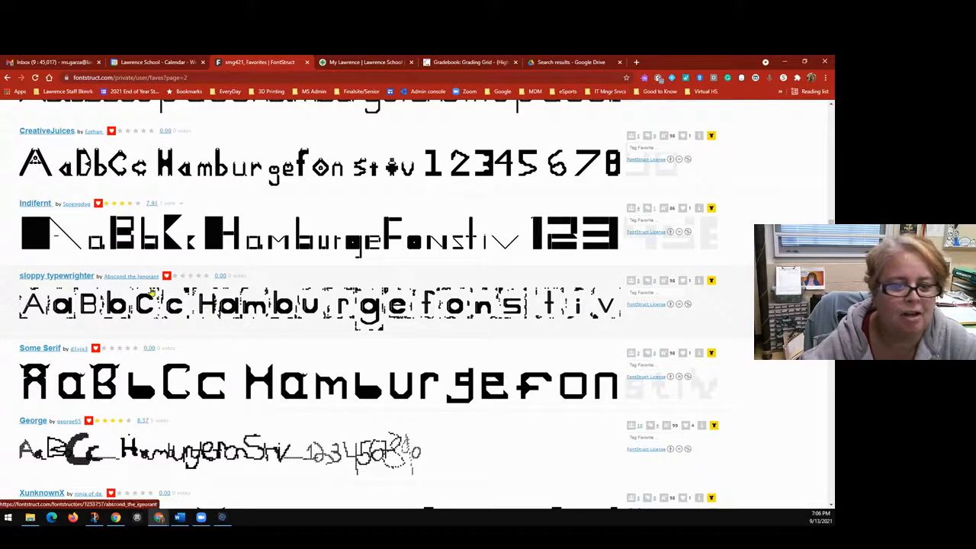
scroll(208, 311, down, 4)
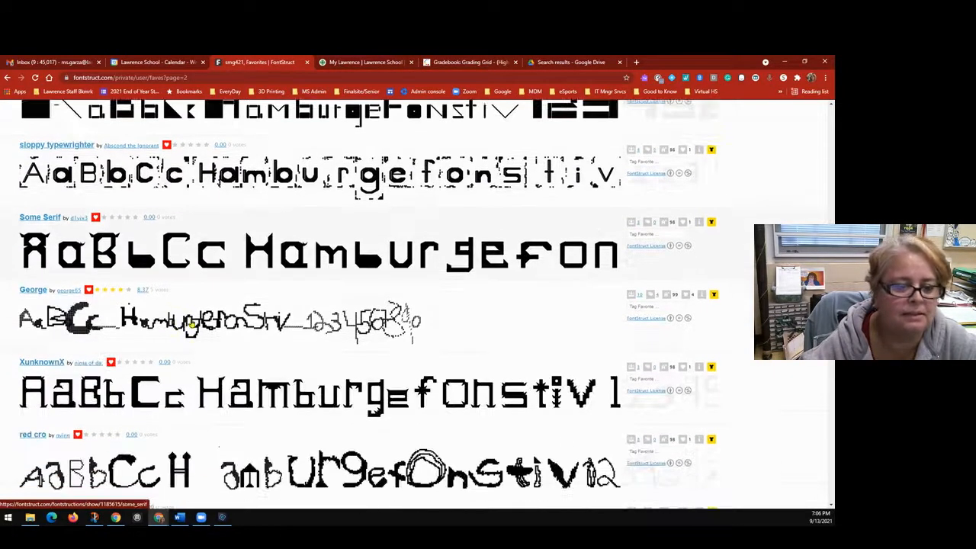
scroll(190, 322, down, 4)
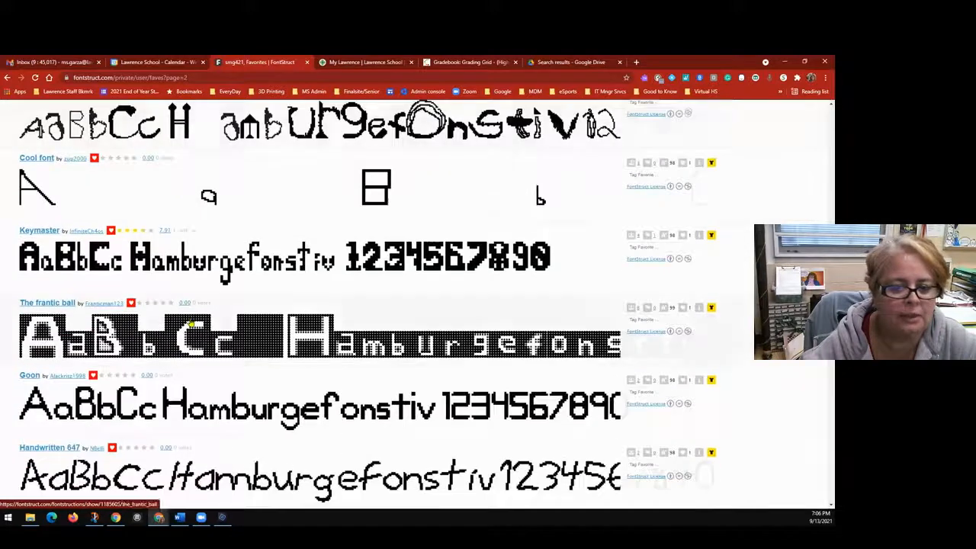
scroll(190, 317, down, 4)
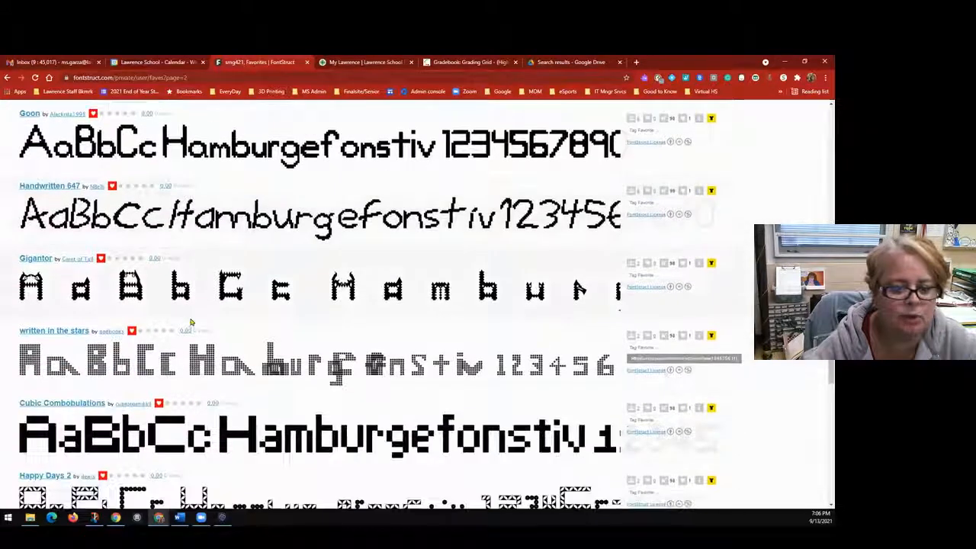
scroll(191, 321, down, 2)
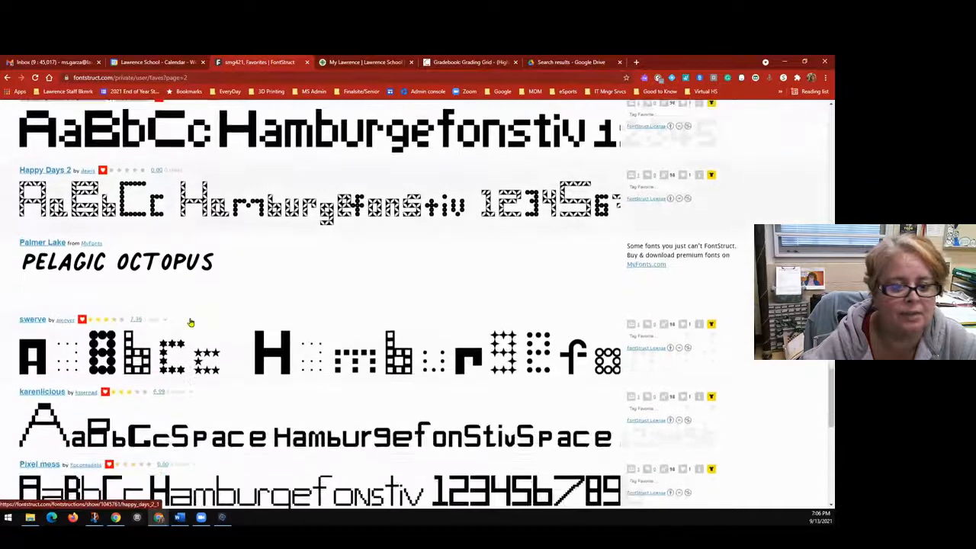
scroll(191, 322, down, 2)
scroll(191, 321, down, 2)
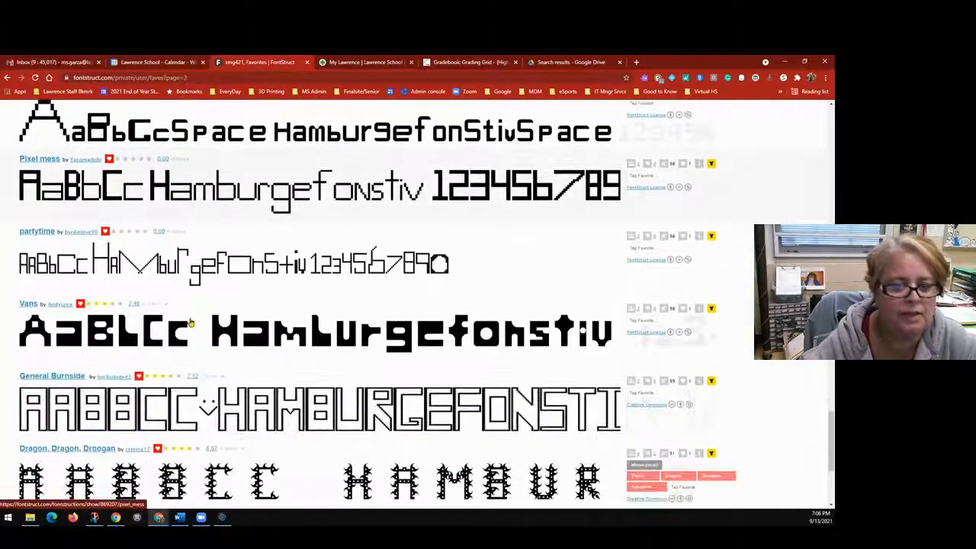
scroll(189, 322, down, 2)
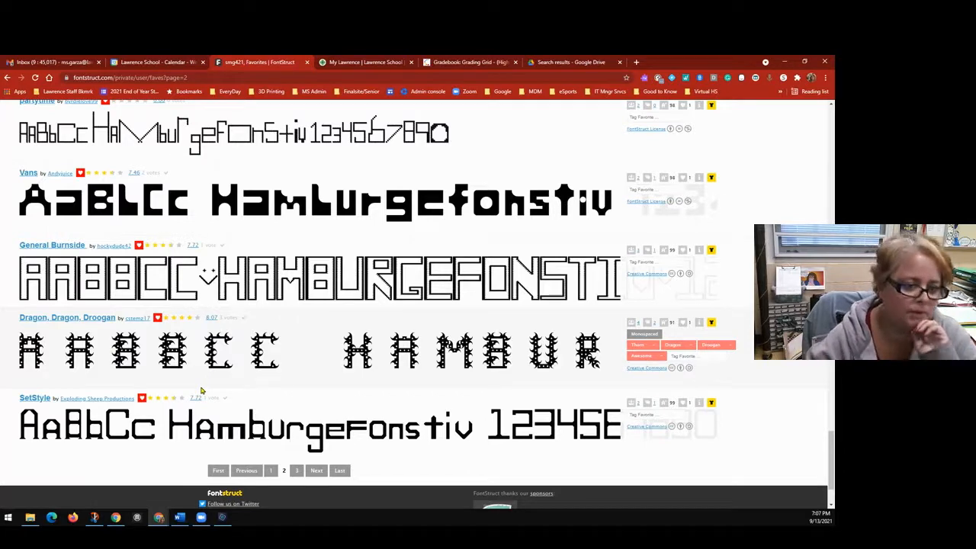
scroll(202, 390, up, 20)
scroll(252, 335, up, 20)
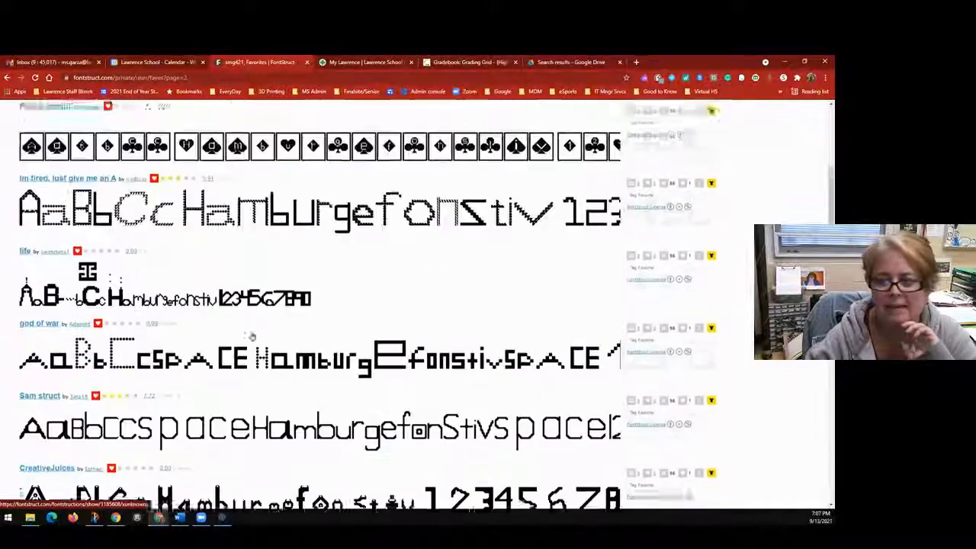
scroll(252, 336, up, 15)
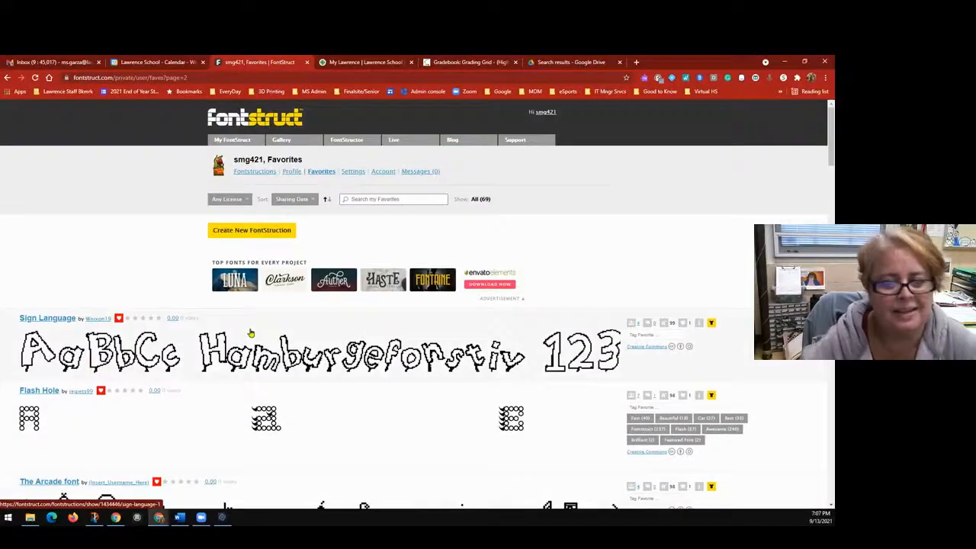